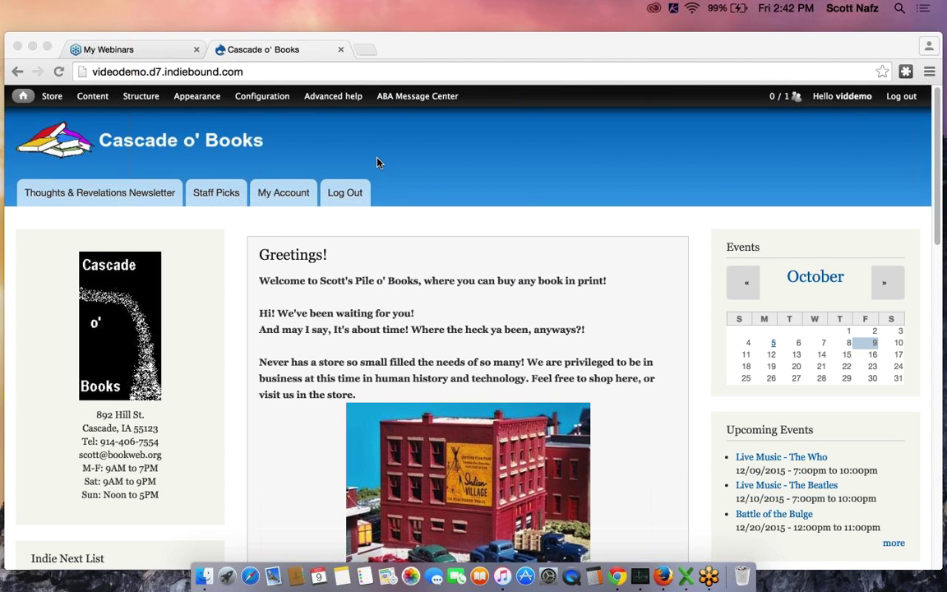
Navigate to the Orders Workflow settings page listing statuses like pending and payment_received
{"action": "left_click", "coordinate": [49, 97]}
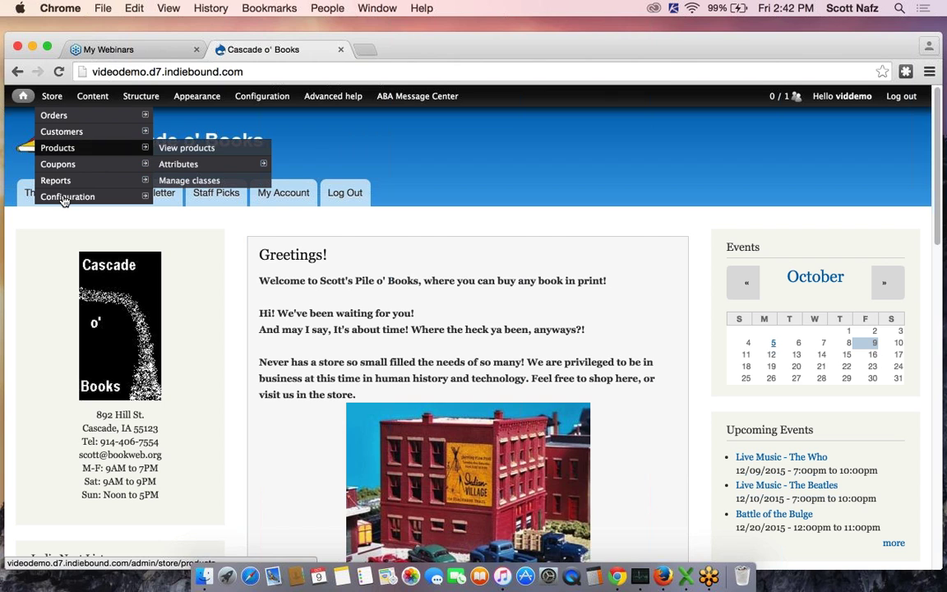
{"action": "mouse_move", "coordinate": [87, 195]}
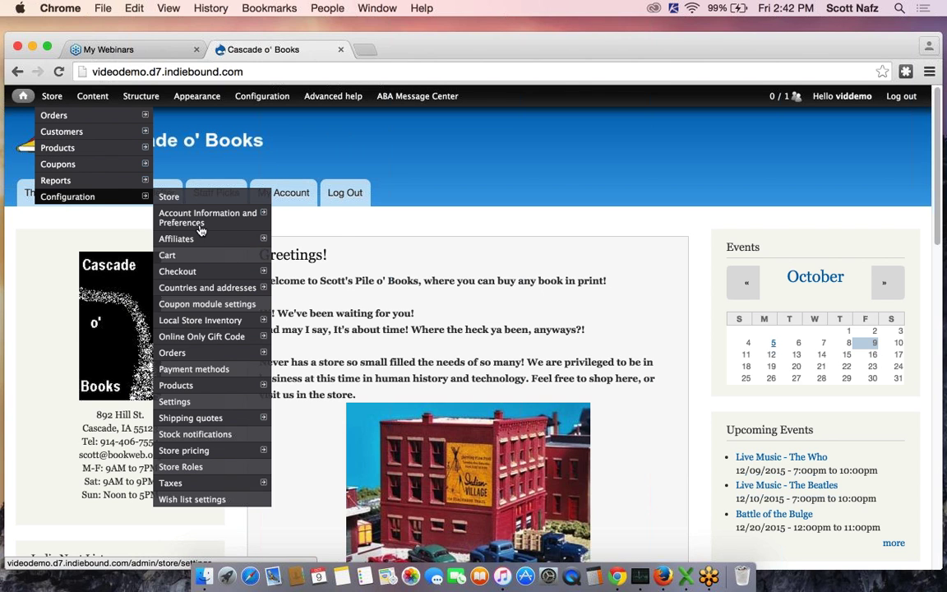
{"action": "mouse_move", "coordinate": [177, 352]}
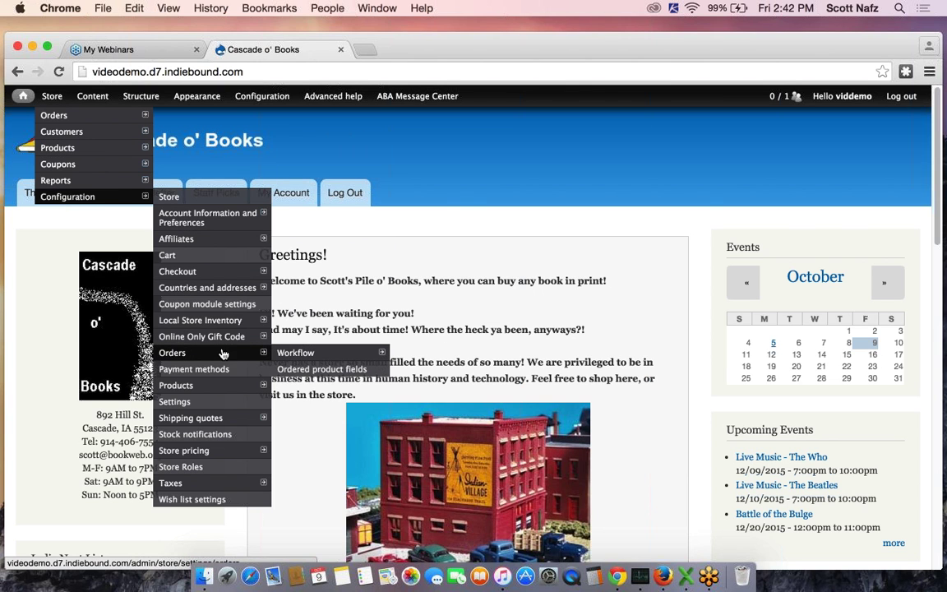
{"action": "mouse_move", "coordinate": [296, 355]}
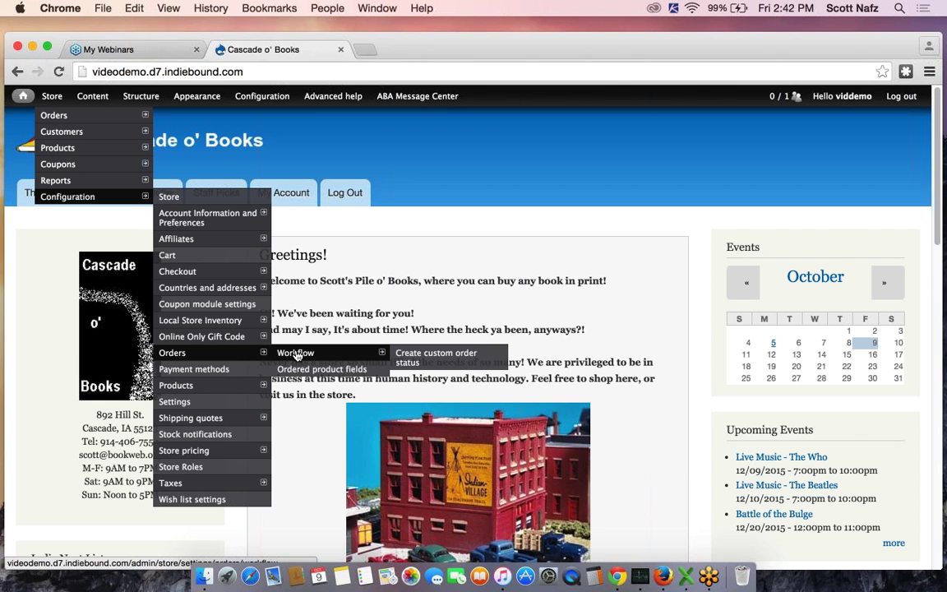
{"action": "left_click", "coordinate": [297, 355]}
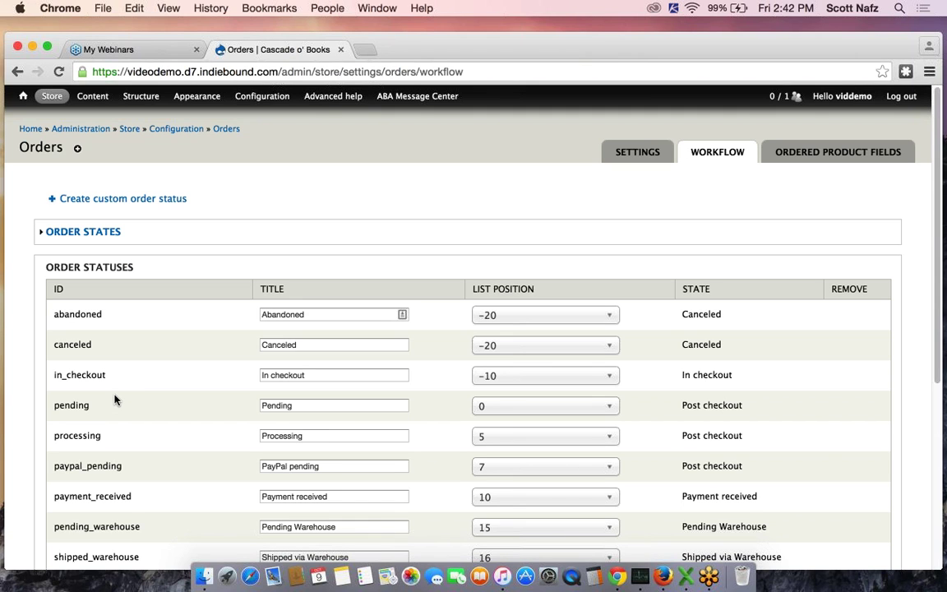
{"action": "double_click", "coordinate": [77, 401]}
{"action": "scroll", "coordinate": [133, 427], "scroll_direction": "down", "scroll_amount": 1}
{"action": "scroll", "coordinate": [133, 427], "scroll_direction": "down", "scroll_amount": 1}
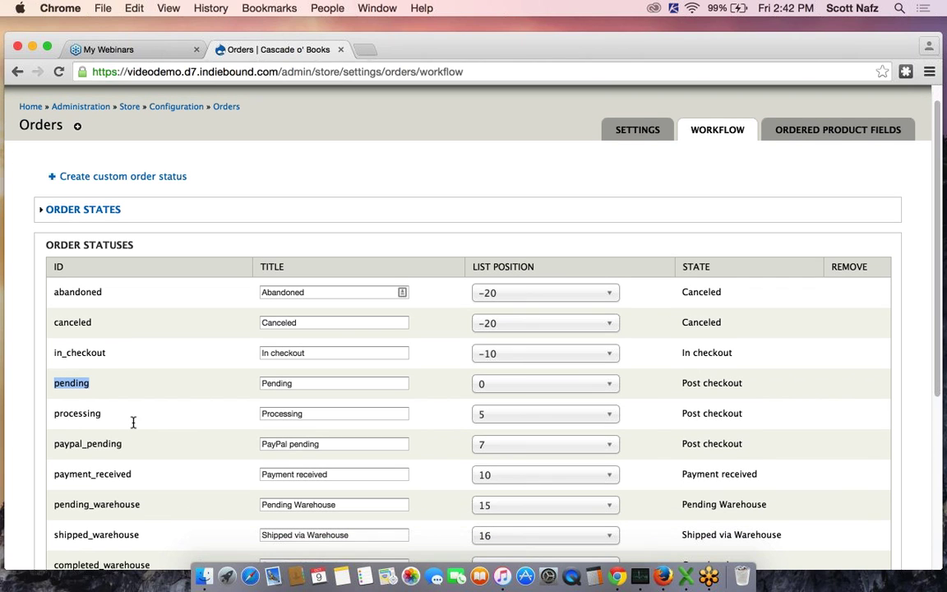
{"action": "left_click_drag", "start_coordinate": [53, 417], "coordinate": [166, 425]}
{"action": "scroll", "coordinate": [166, 425], "scroll_direction": "down", "scroll_amount": 5}
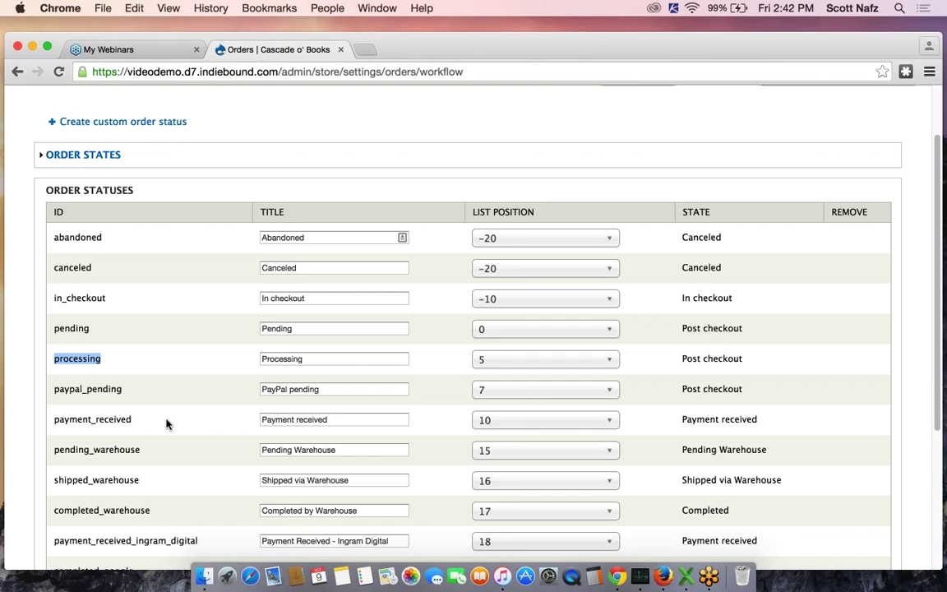
{"action": "double_click", "coordinate": [54, 392]}
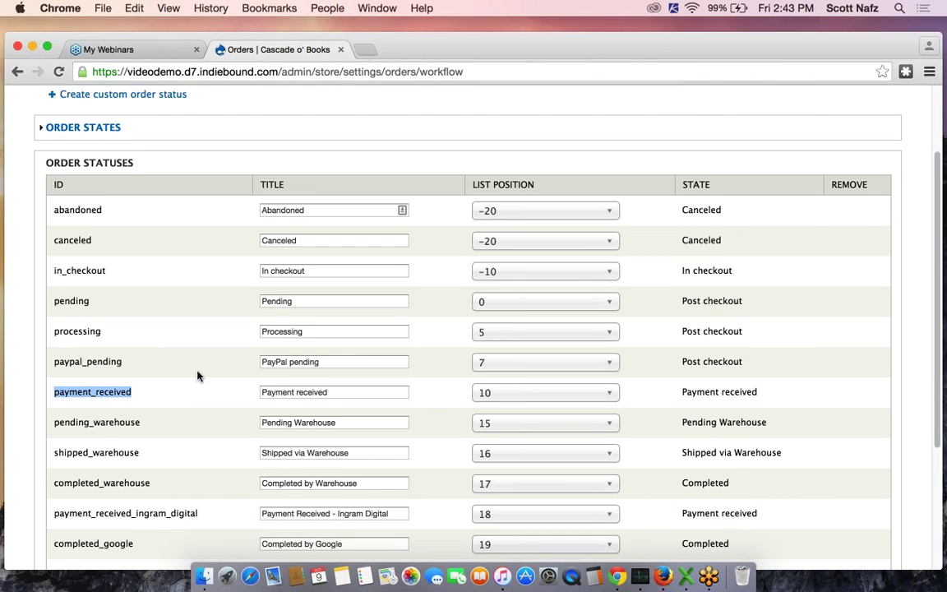
{"action": "scroll", "coordinate": [197, 377], "scroll_direction": "down", "scroll_amount": 5}
{"action": "double_click", "coordinate": [57, 514]}
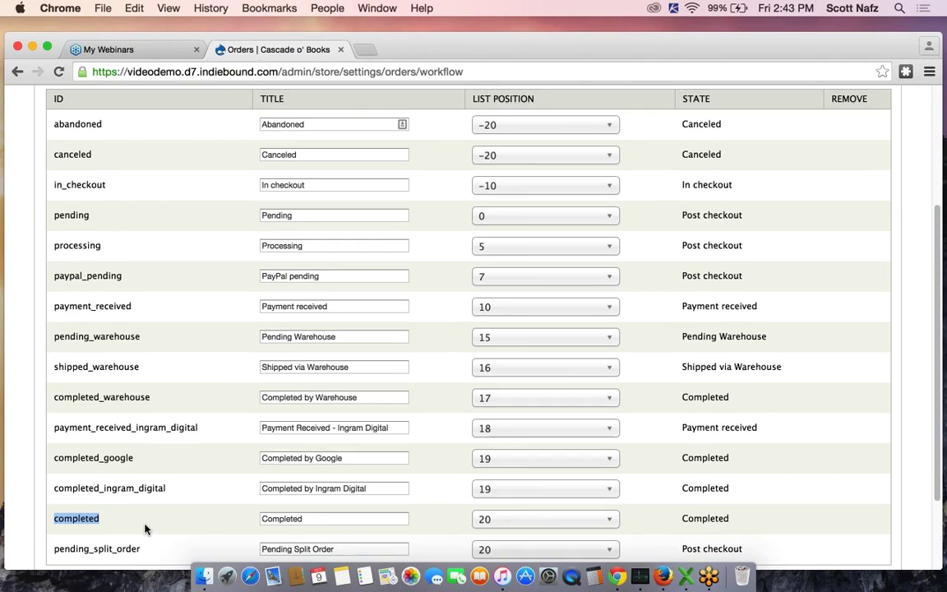
{"action": "scroll", "coordinate": [144, 529], "scroll_direction": "up", "scroll_amount": 10}
{"action": "double_click", "coordinate": [55, 345]}
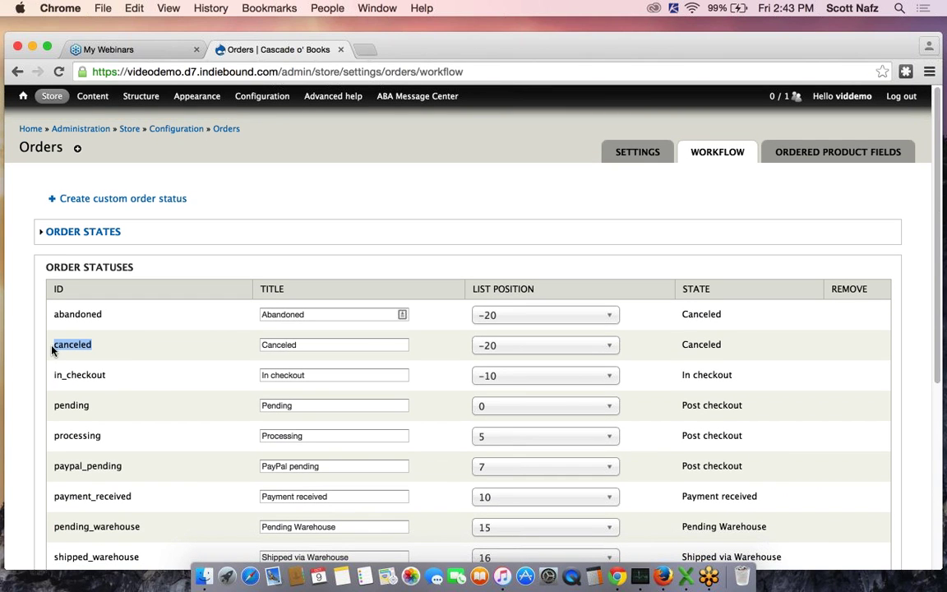
{"action": "left_click", "coordinate": [51, 350]}
{"action": "scroll", "coordinate": [207, 365], "scroll_direction": "down", "scroll_amount": 1}
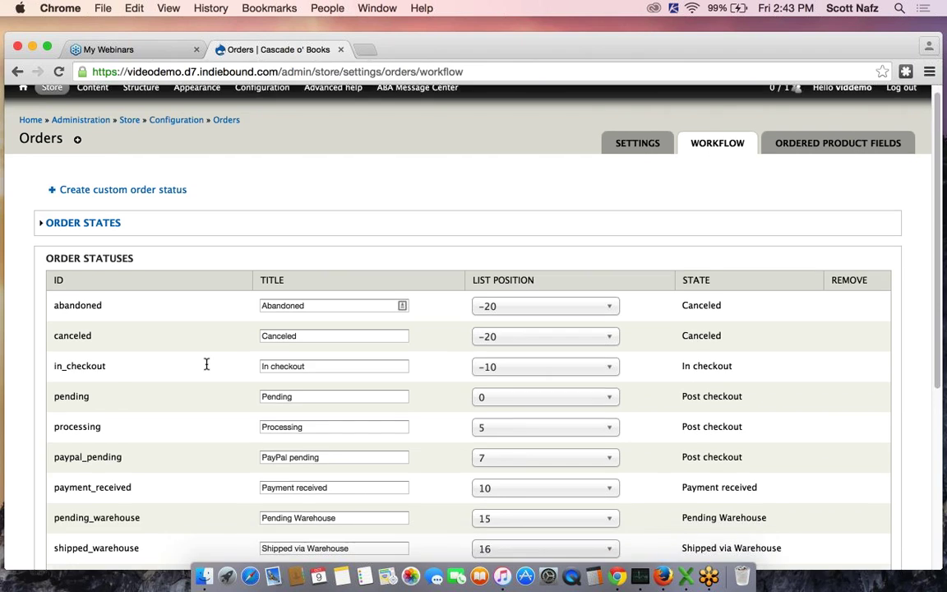
{"action": "left_click_drag", "start_coordinate": [681, 362], "coordinate": [783, 363]}
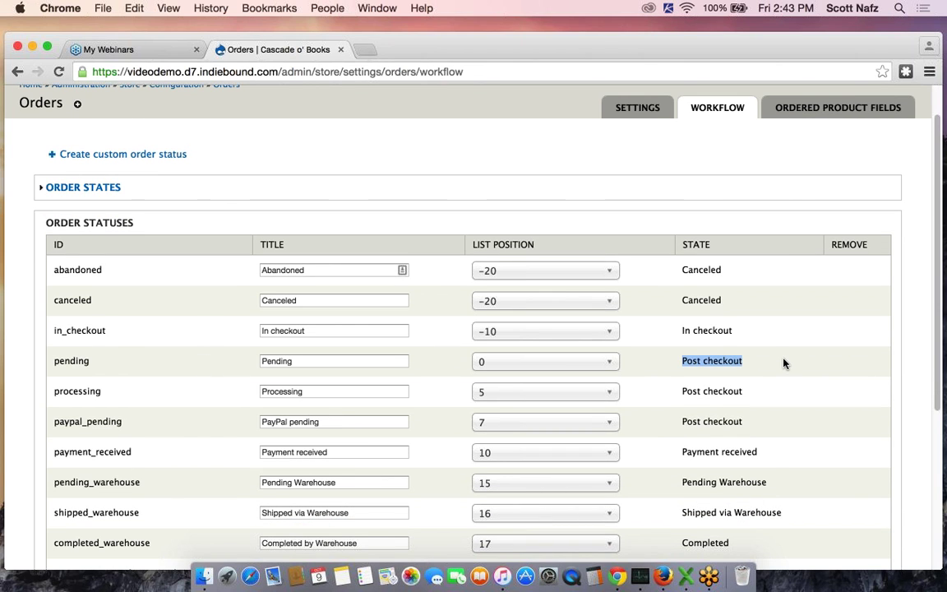
{"action": "left_click", "coordinate": [784, 363]}
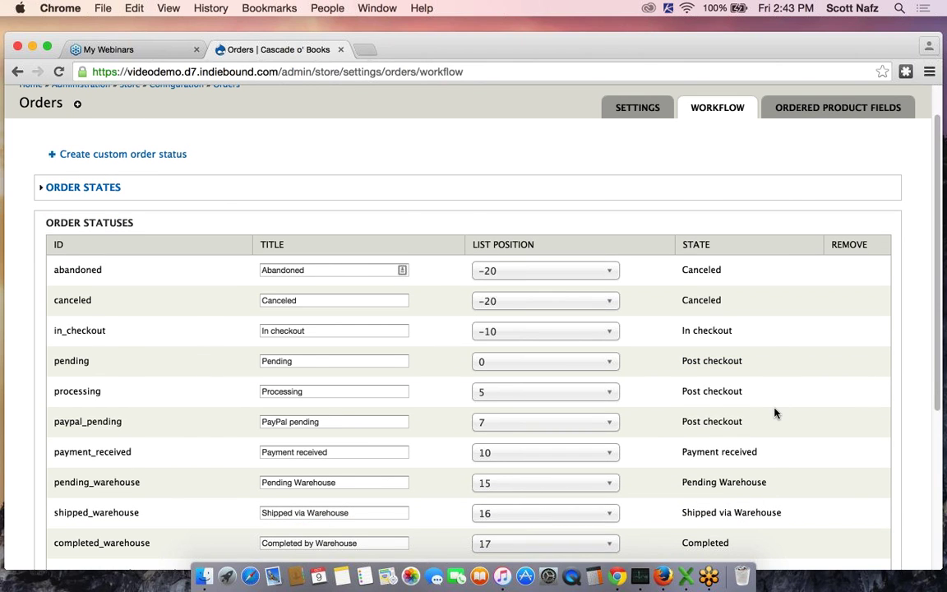
{"action": "scroll", "coordinate": [775, 422], "scroll_direction": "down", "scroll_amount": 1}
{"action": "left_click_drag", "start_coordinate": [769, 412], "coordinate": [680, 412]}
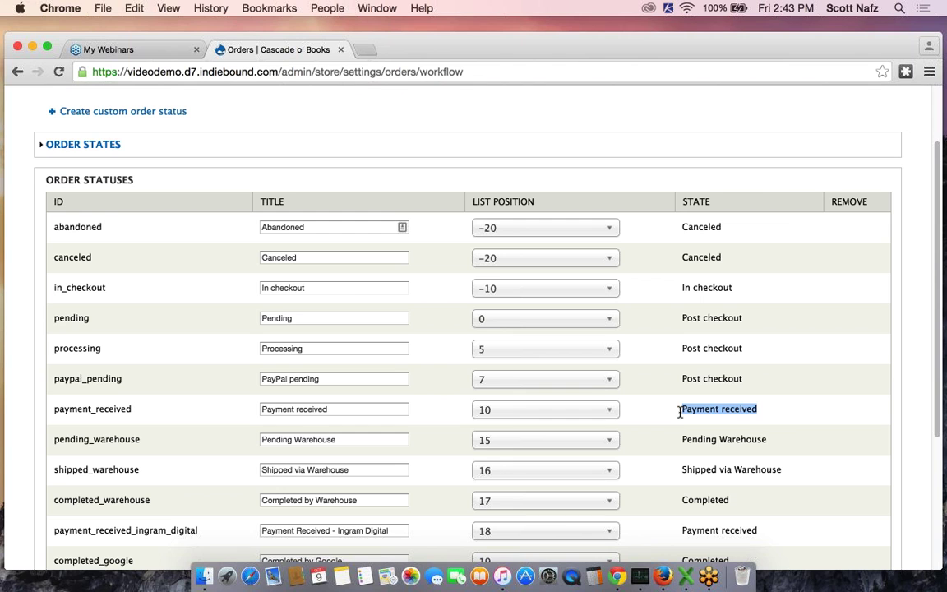
{"action": "scroll", "coordinate": [680, 417], "scroll_direction": "down", "scroll_amount": 1}
{"action": "left_click_drag", "start_coordinate": [764, 446], "coordinate": [680, 448]}
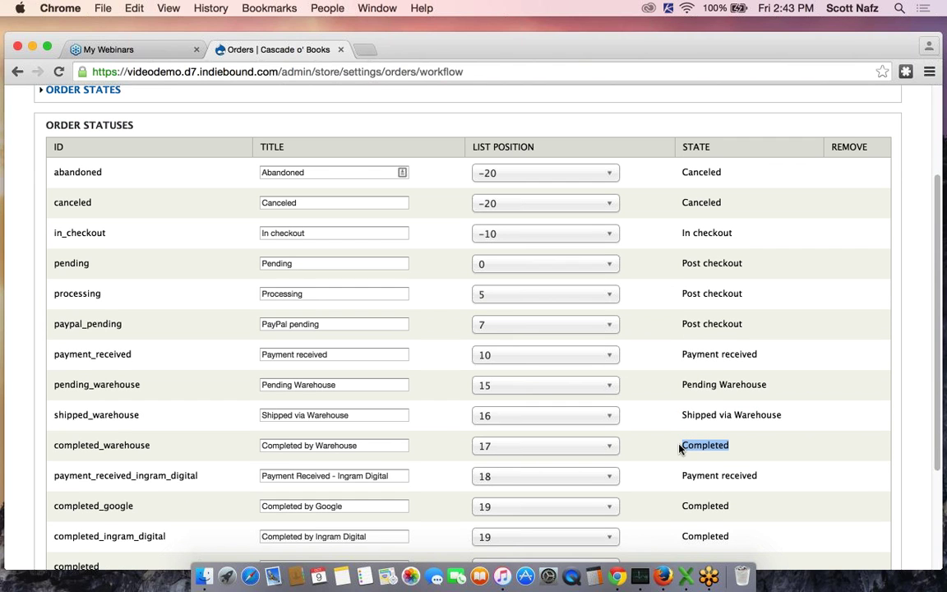
{"action": "scroll", "coordinate": [800, 445], "scroll_direction": "up", "scroll_amount": 1}
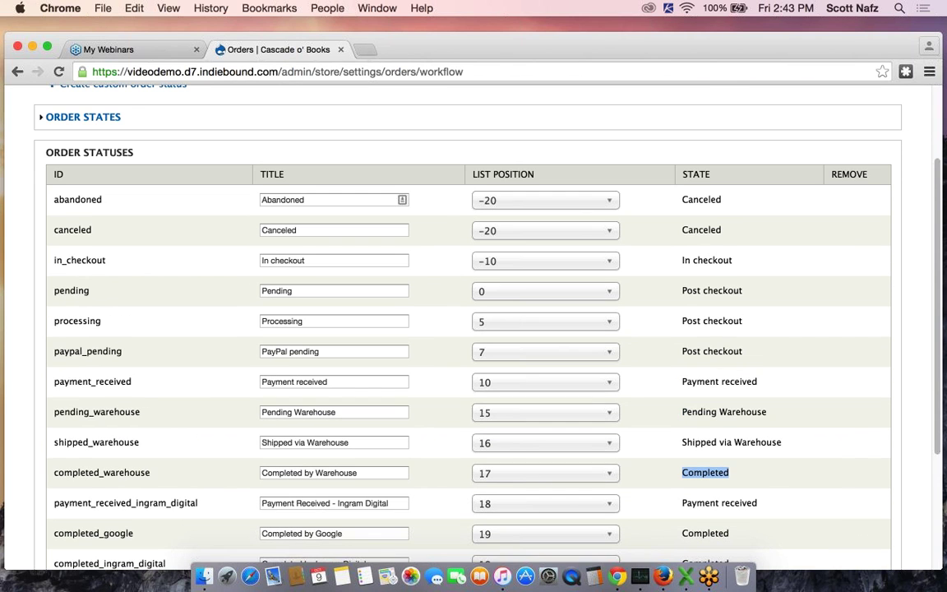
{"action": "left_click_drag", "start_coordinate": [734, 232], "coordinate": [682, 230]}
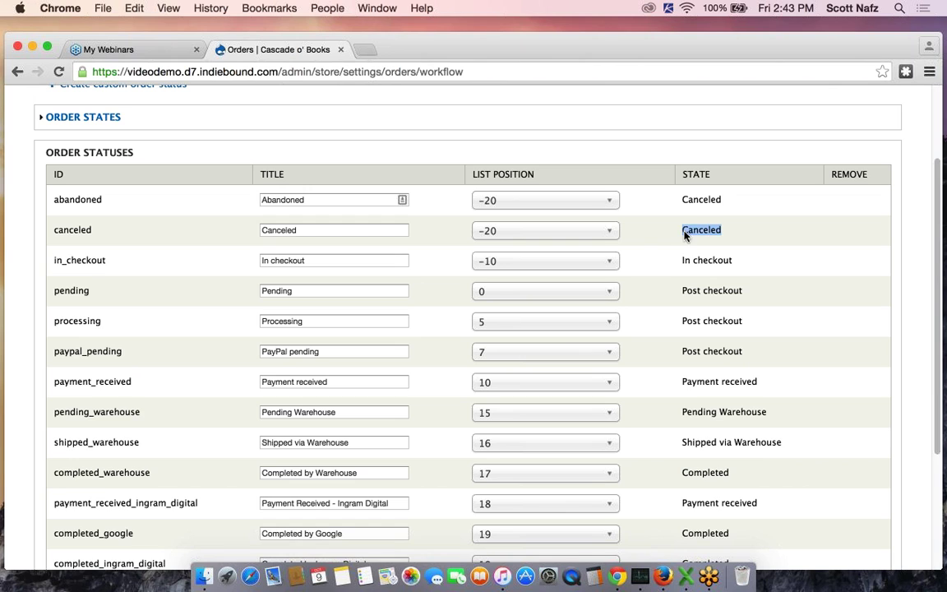
{"action": "left_click", "coordinate": [754, 236]}
{"action": "triple_click", "coordinate": [768, 381]}
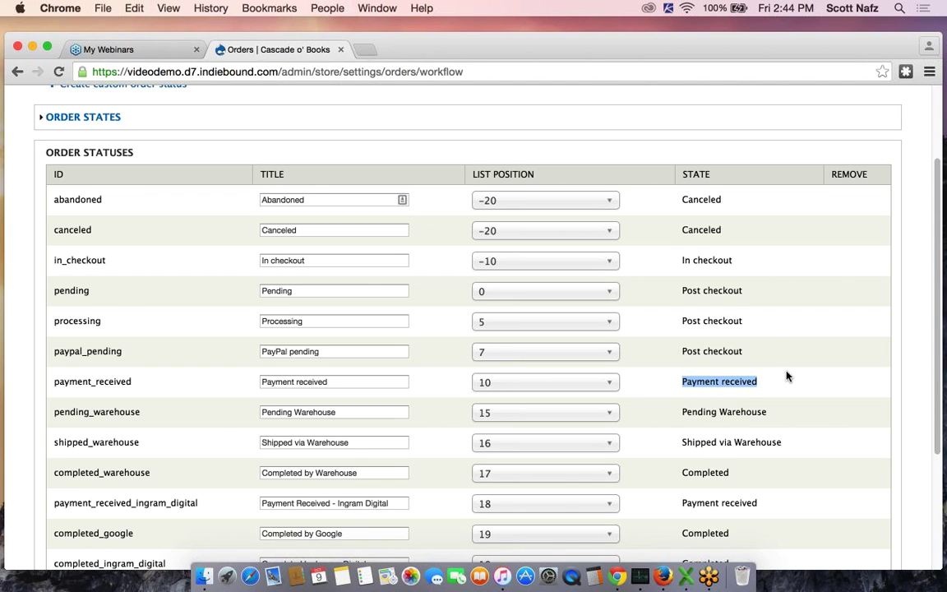
{"action": "left_click", "coordinate": [787, 376]}
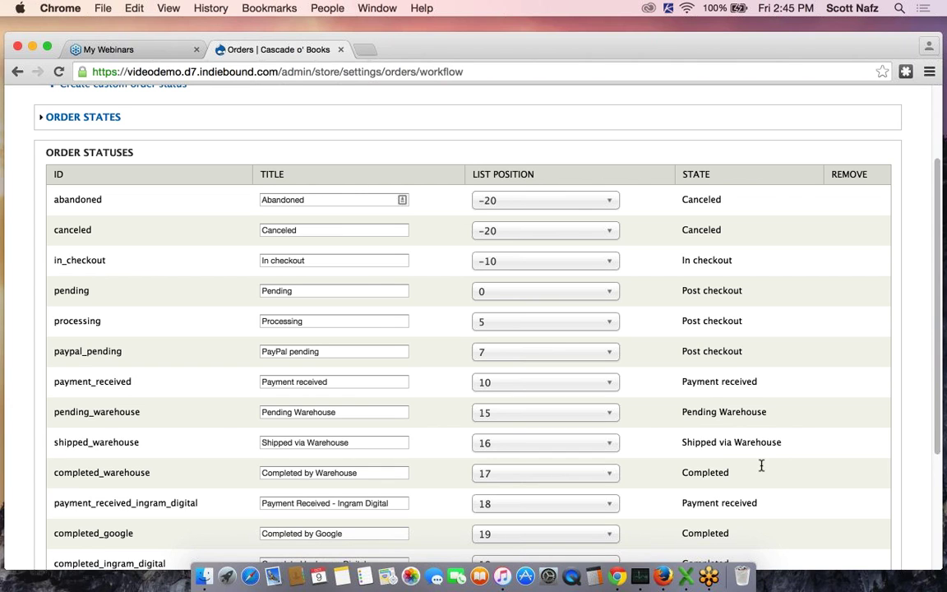
{"action": "double_click", "coordinate": [679, 472]}
{"action": "left_click_drag", "start_coordinate": [786, 232], "coordinate": [687, 234]}
{"action": "left_click", "coordinate": [762, 240]}
{"action": "scroll", "coordinate": [705, 310], "scroll_direction": "up", "scroll_amount": 1}
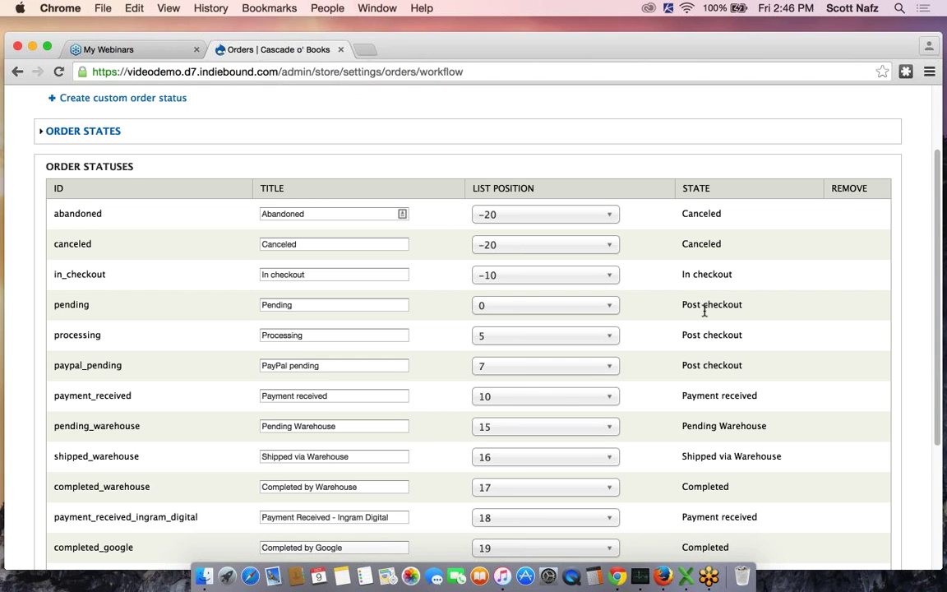
{"action": "scroll", "coordinate": [705, 310], "scroll_direction": "up", "scroll_amount": 2}
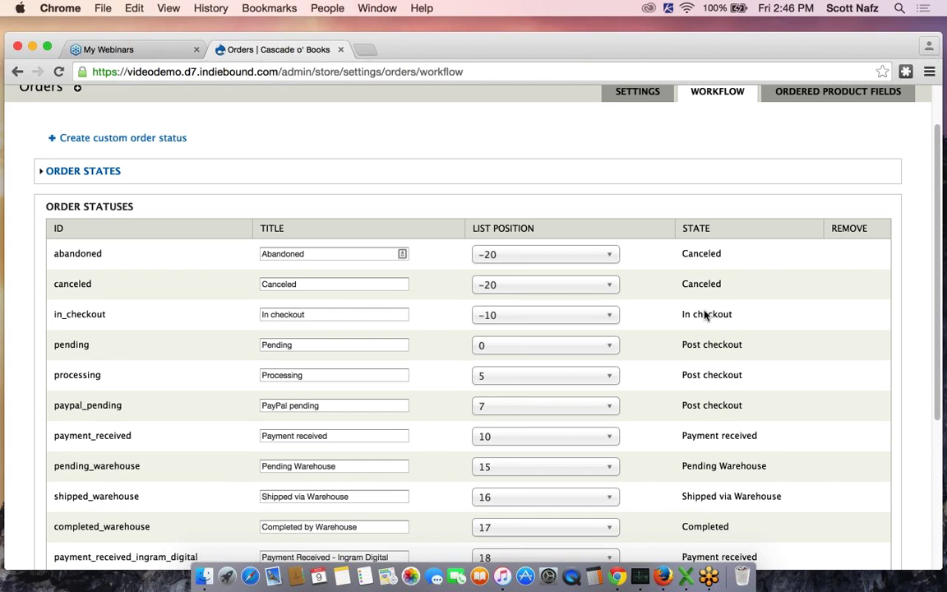
Start a custom order status with ID 'kingpreorderpaid' and title 'King, Pre-order Paid'
{"action": "left_click", "coordinate": [137, 141]}
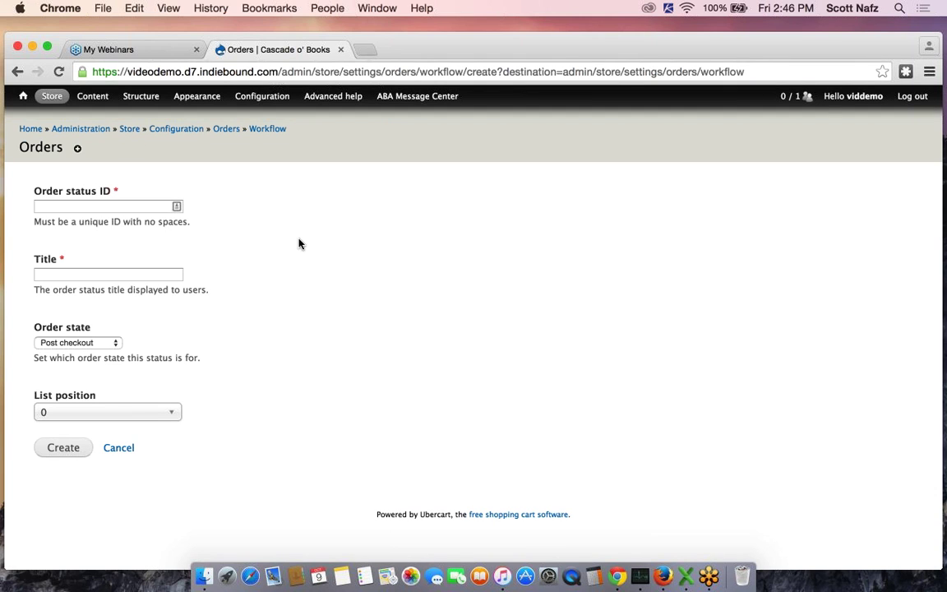
{"action": "left_click", "coordinate": [114, 208]}
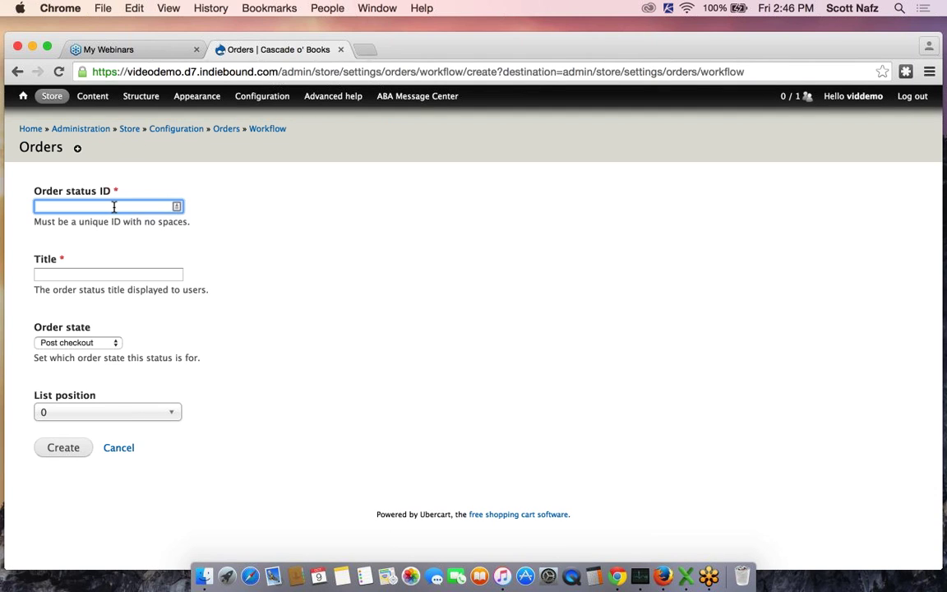
{"action": "type", "text": "kingpreorderpaid"}
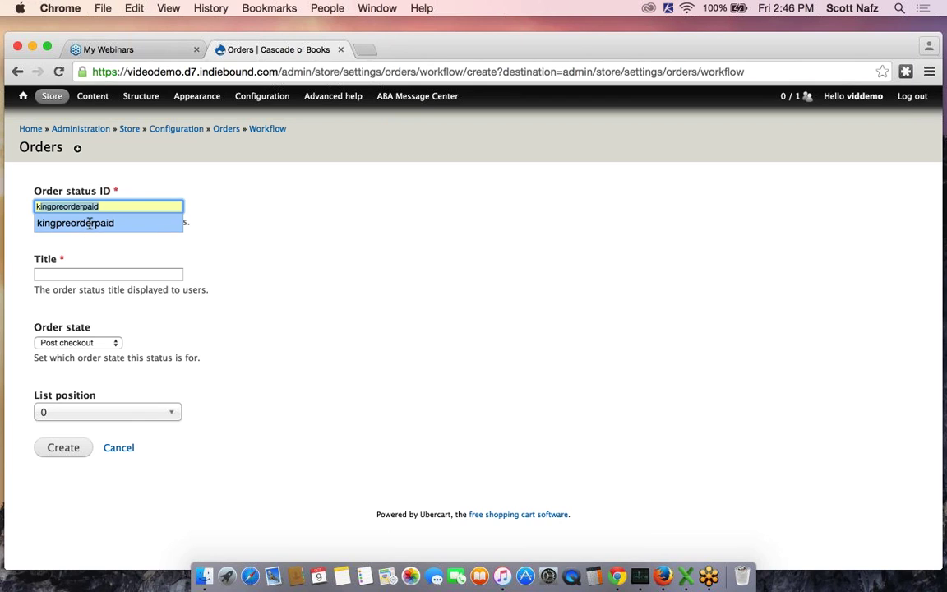
{"action": "left_click", "coordinate": [85, 223]}
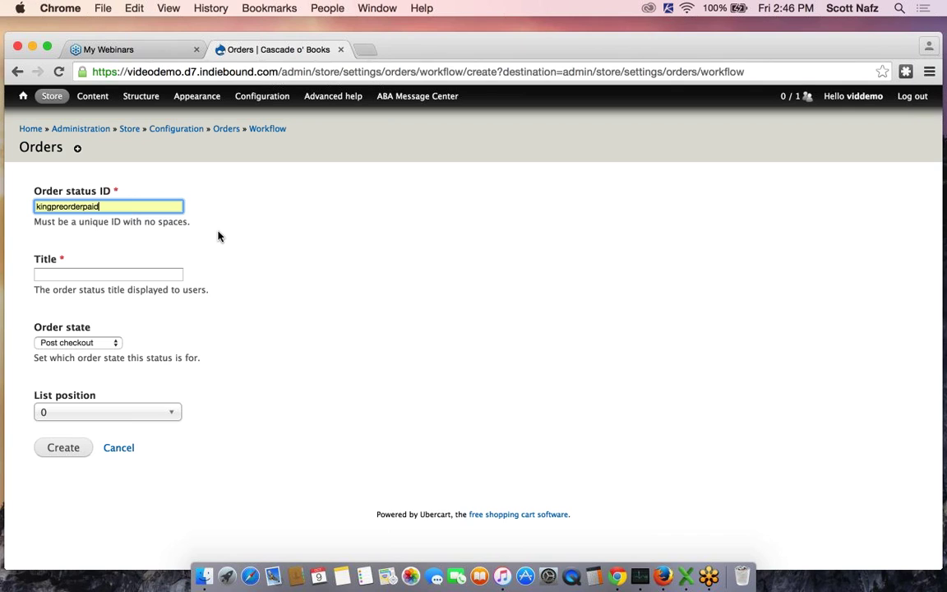
{"action": "left_click", "coordinate": [128, 272]}
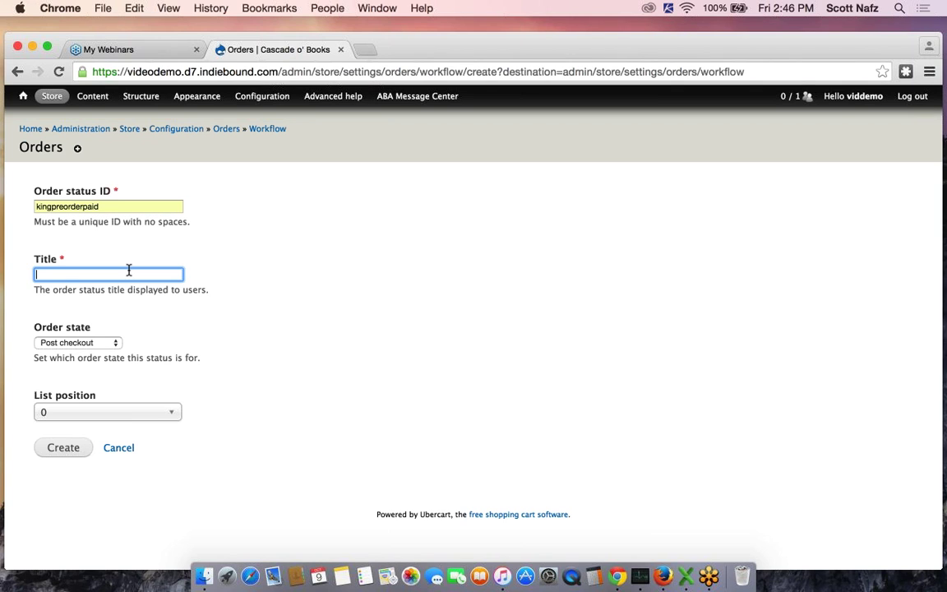
{"action": "type", "text": "King, Pre-order Paid"}
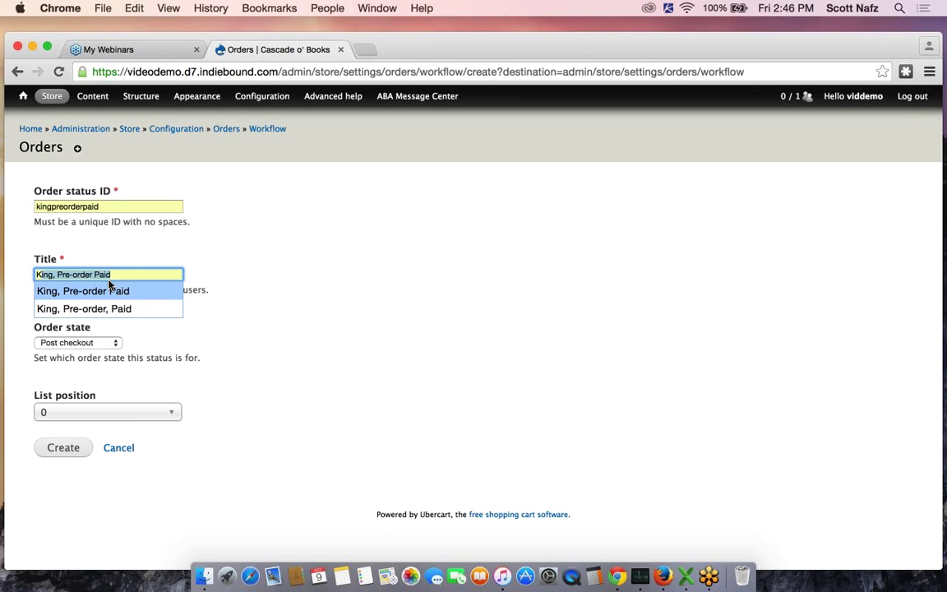
{"action": "left_click", "coordinate": [102, 290]}
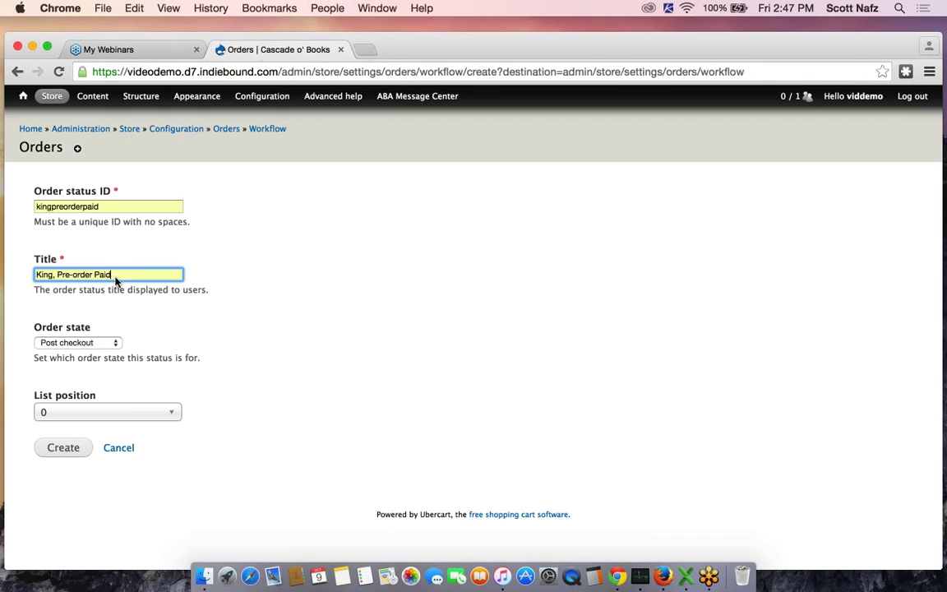
{"action": "left_click", "coordinate": [87, 344]}
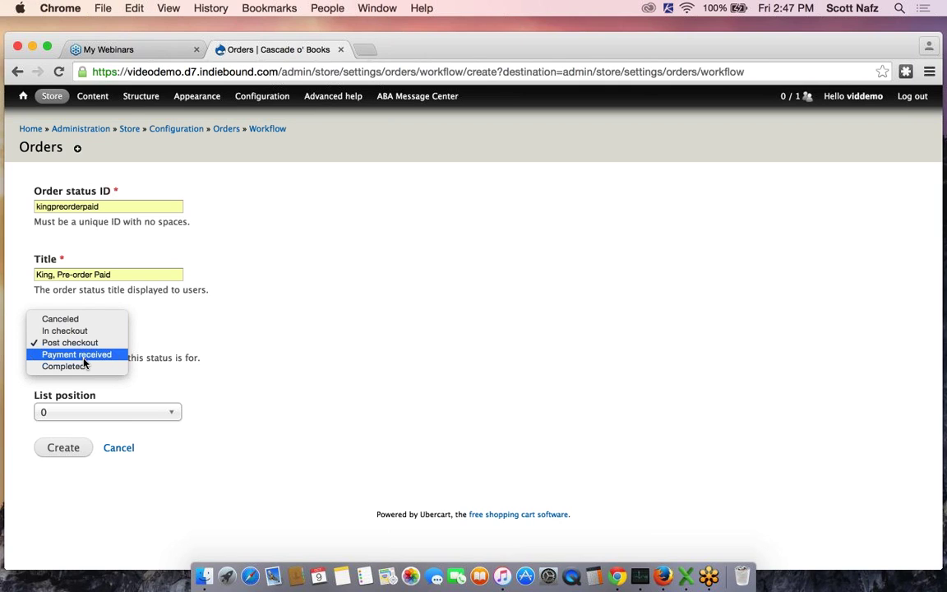
Assign the new status to the Payment received order state and create it
{"action": "left_click", "coordinate": [84, 359]}
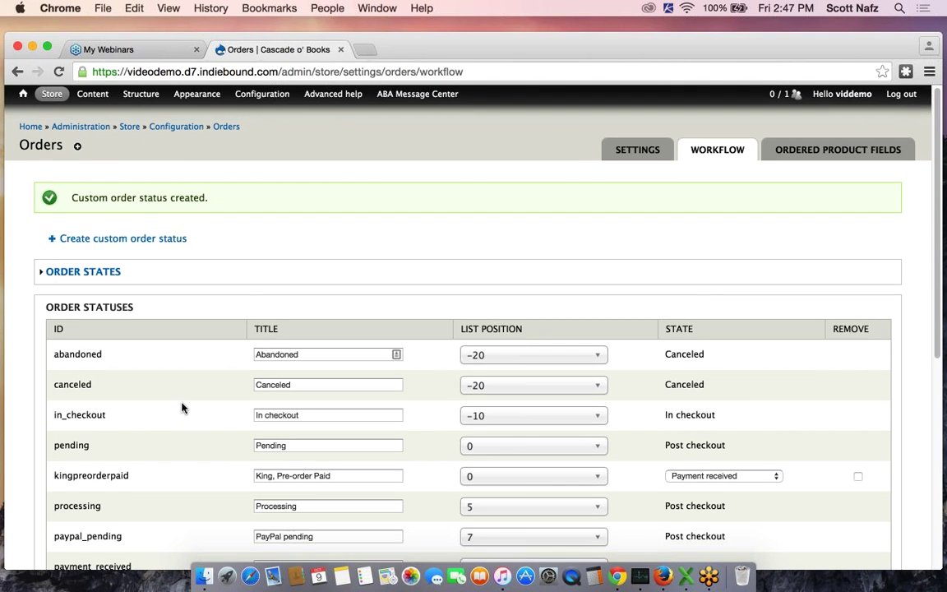
{"action": "scroll", "coordinate": [51, 398], "scroll_direction": "down", "scroll_amount": 3}
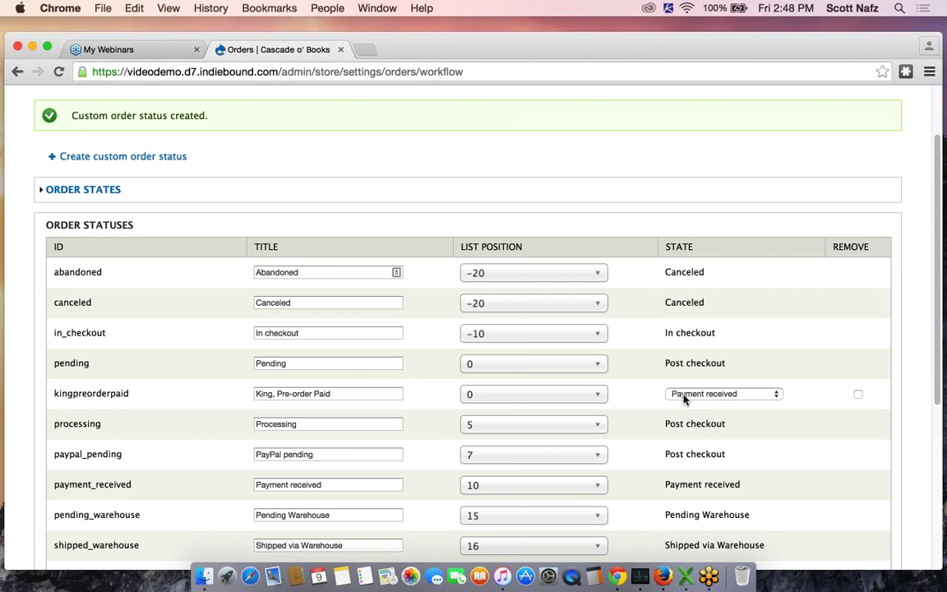
{"action": "scroll", "coordinate": [565, 236], "scroll_direction": "up", "scroll_amount": 3}
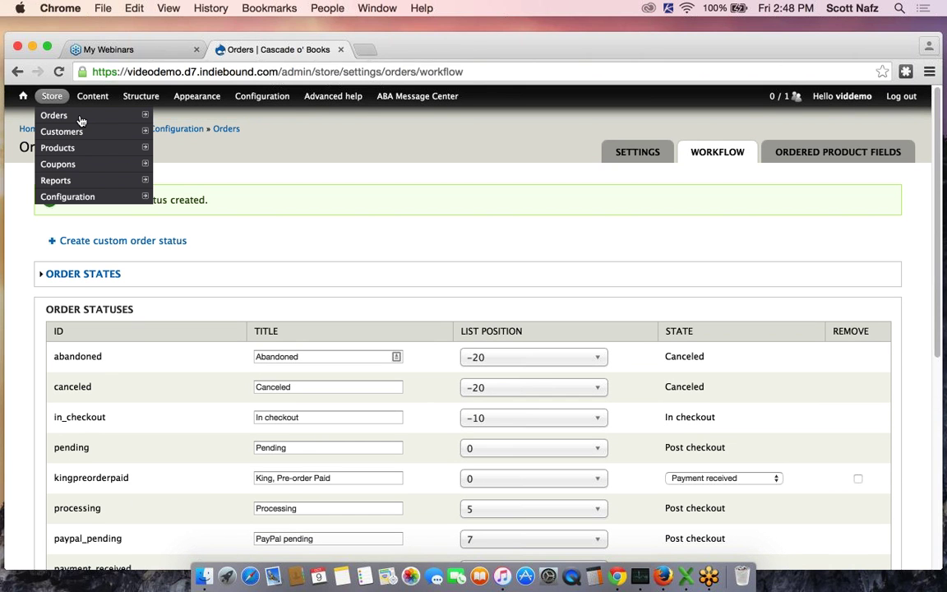
Leave the workflow settings for the store's front page
{"action": "mouse_move", "coordinate": [26, 103]}
{"action": "left_click", "coordinate": [181, 116]}
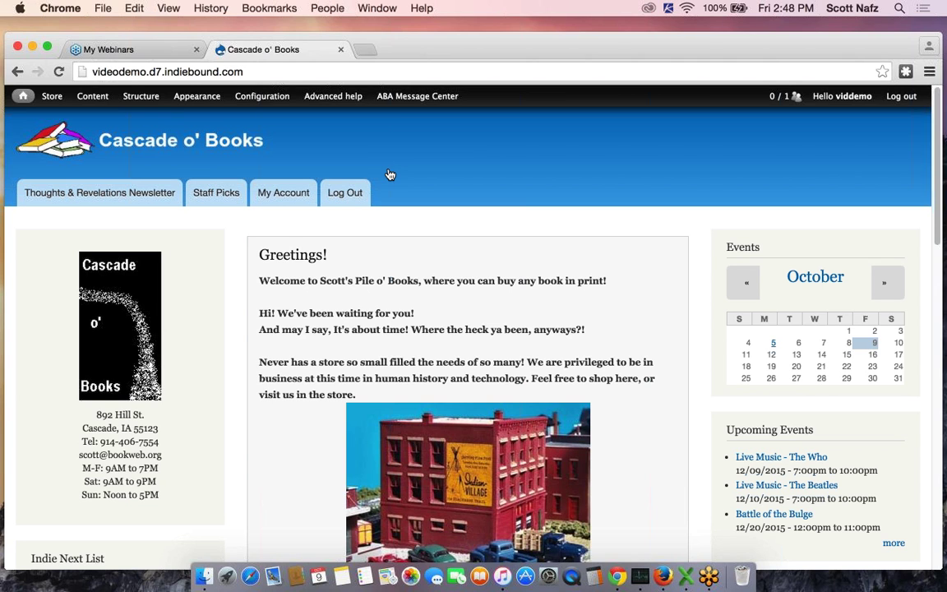
{"action": "mouse_move", "coordinate": [52, 97]}
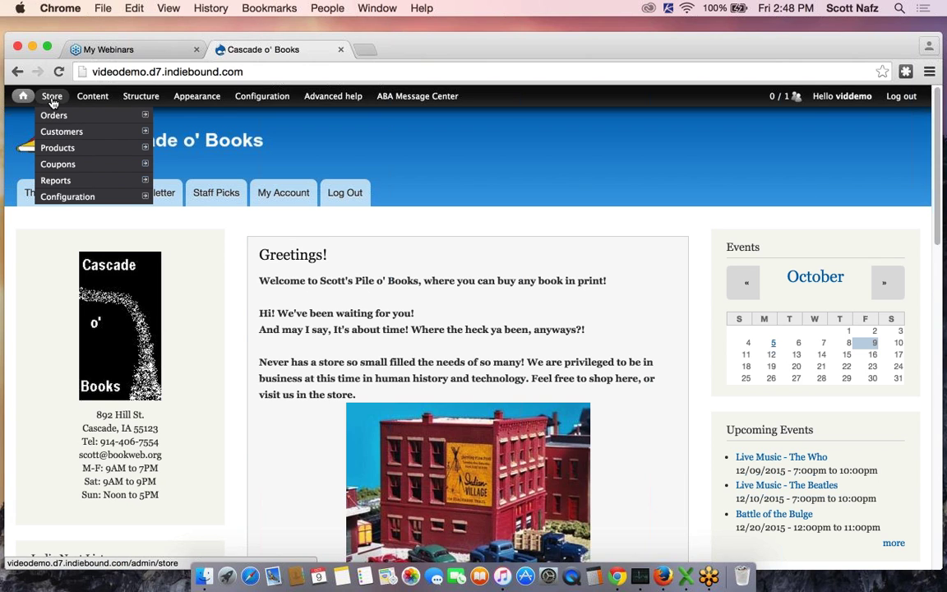
Open the Store > Orders list and scroll through the orders
{"action": "left_click", "coordinate": [52, 116]}
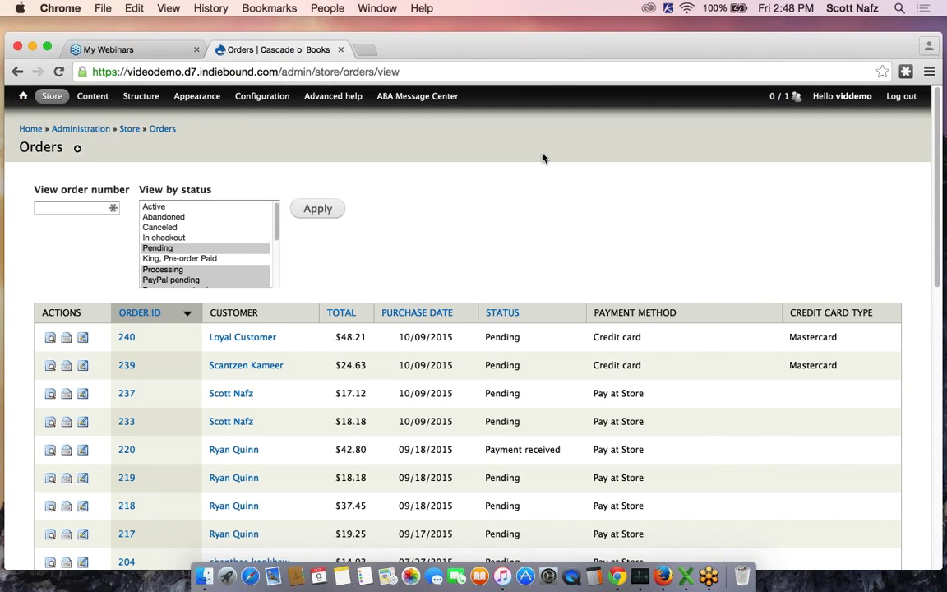
{"action": "scroll", "coordinate": [543, 158], "scroll_direction": "down", "scroll_amount": 2}
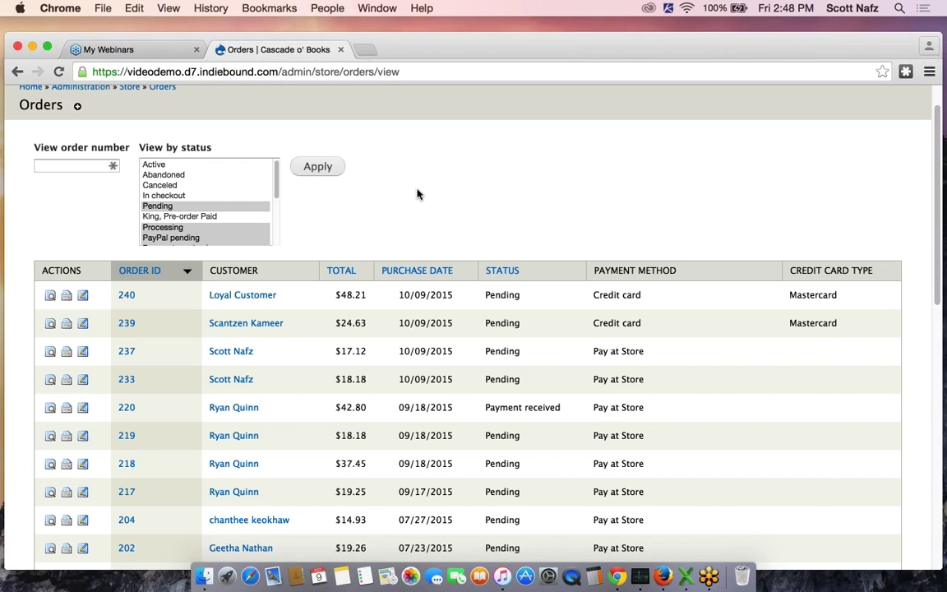
Open order 220 (Baking Bible), review its details, and view its invoice
{"action": "left_click", "coordinate": [126, 409]}
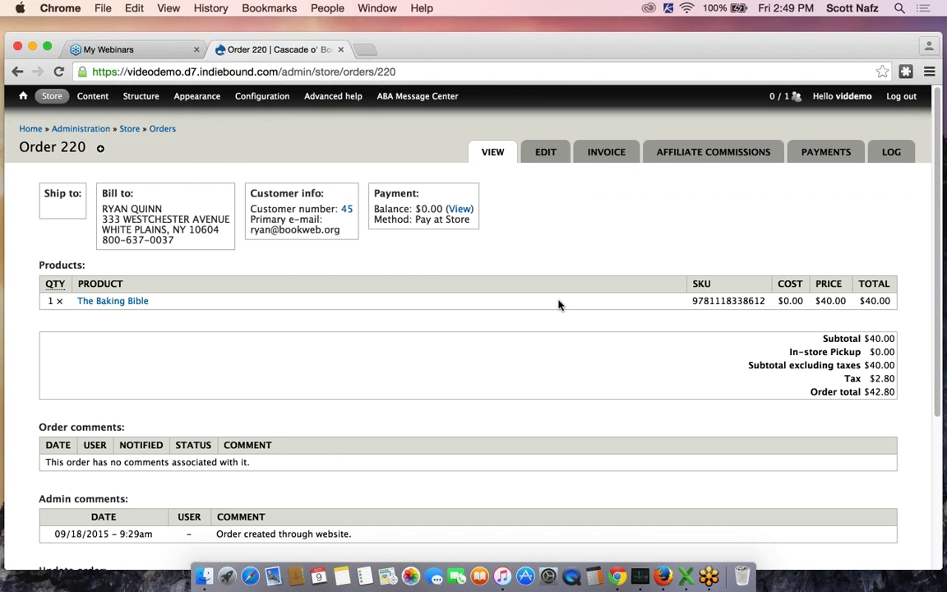
{"action": "scroll", "coordinate": [421, 166], "scroll_direction": "down", "scroll_amount": 2}
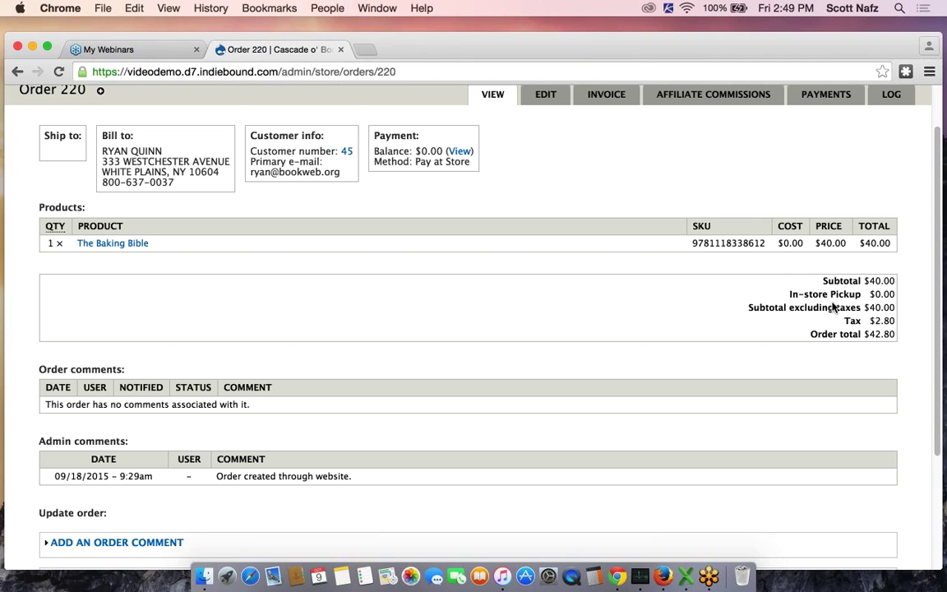
{"action": "scroll", "coordinate": [833, 307], "scroll_direction": "up", "scroll_amount": 2}
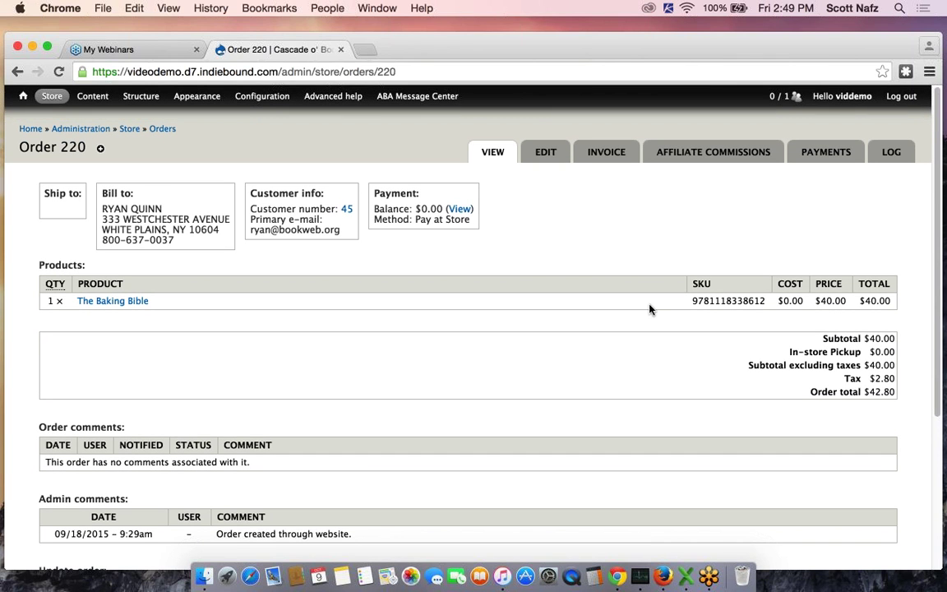
{"action": "left_click", "coordinate": [606, 154]}
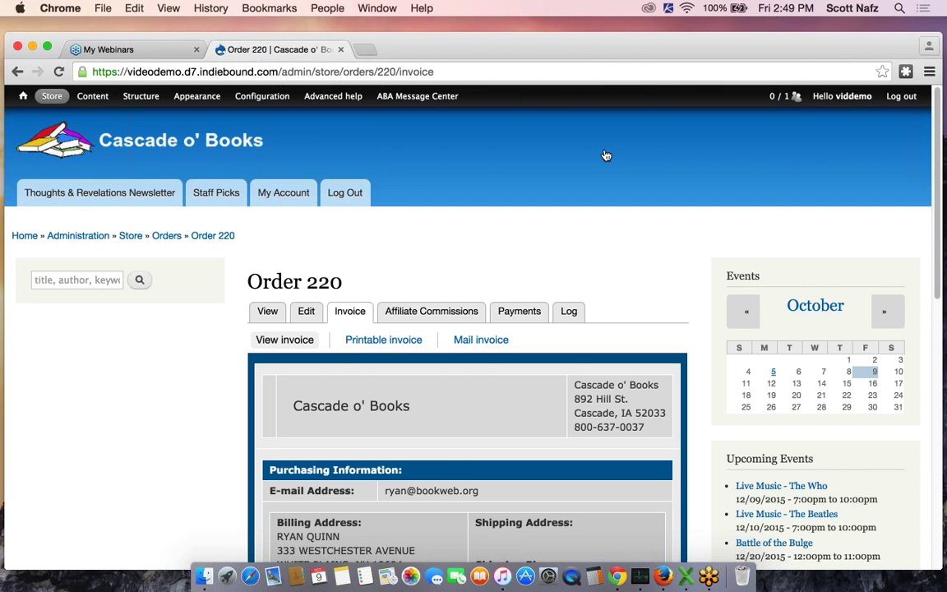
{"action": "scroll", "coordinate": [606, 155], "scroll_direction": "down", "scroll_amount": 5}
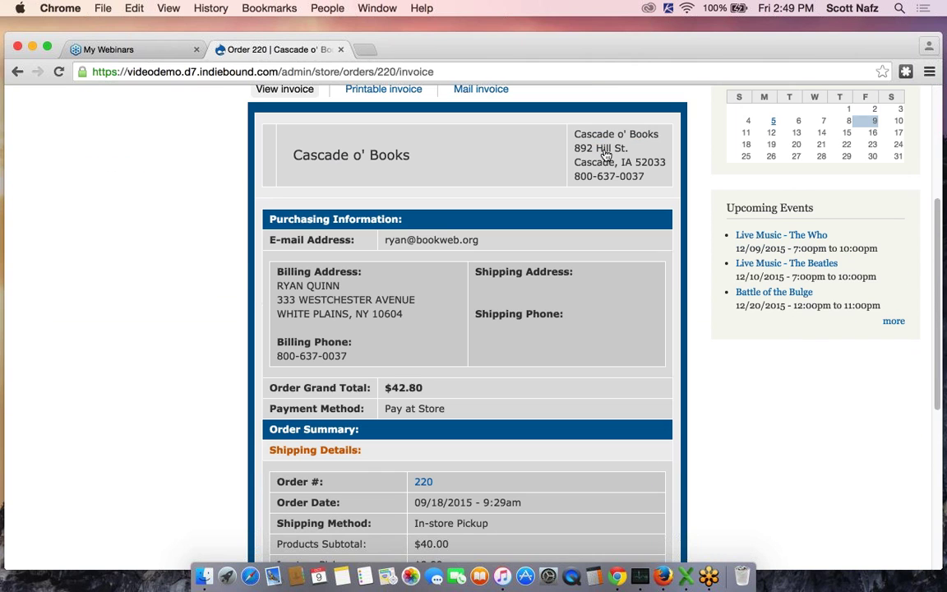
{"action": "scroll", "coordinate": [606, 156], "scroll_direction": "down", "scroll_amount": 2}
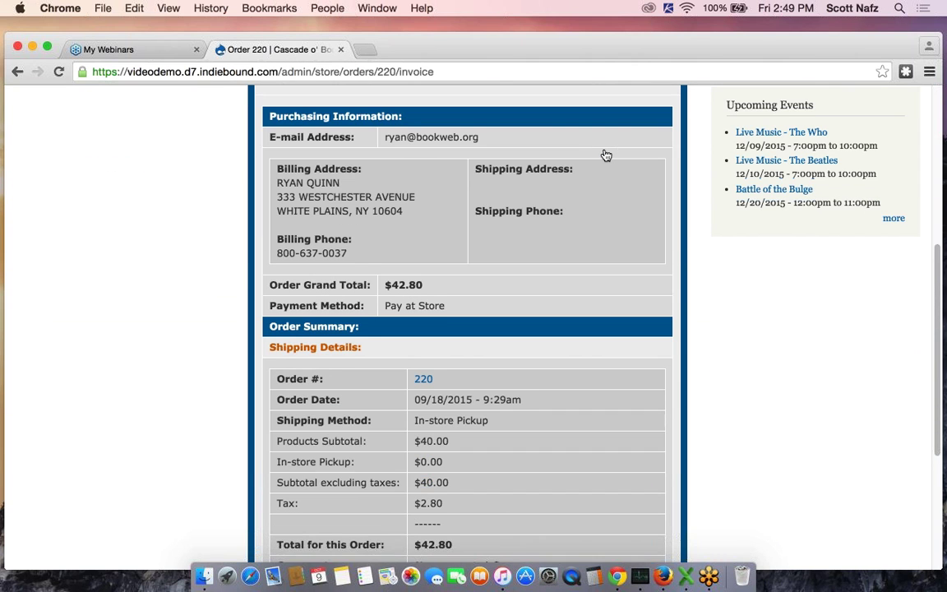
{"action": "scroll", "coordinate": [606, 155], "scroll_direction": "down", "scroll_amount": 3}
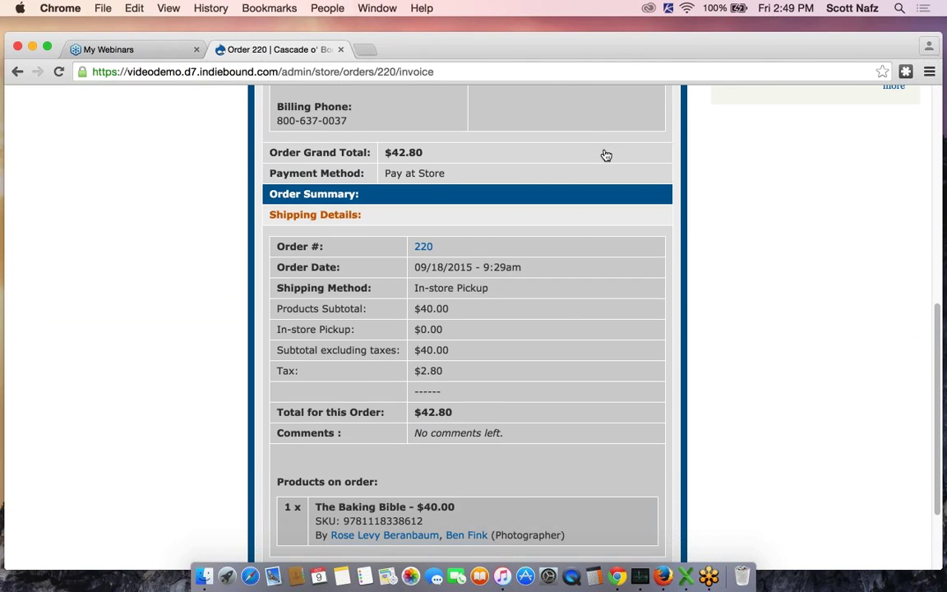
{"action": "scroll", "coordinate": [606, 156], "scroll_direction": "up", "scroll_amount": 10}
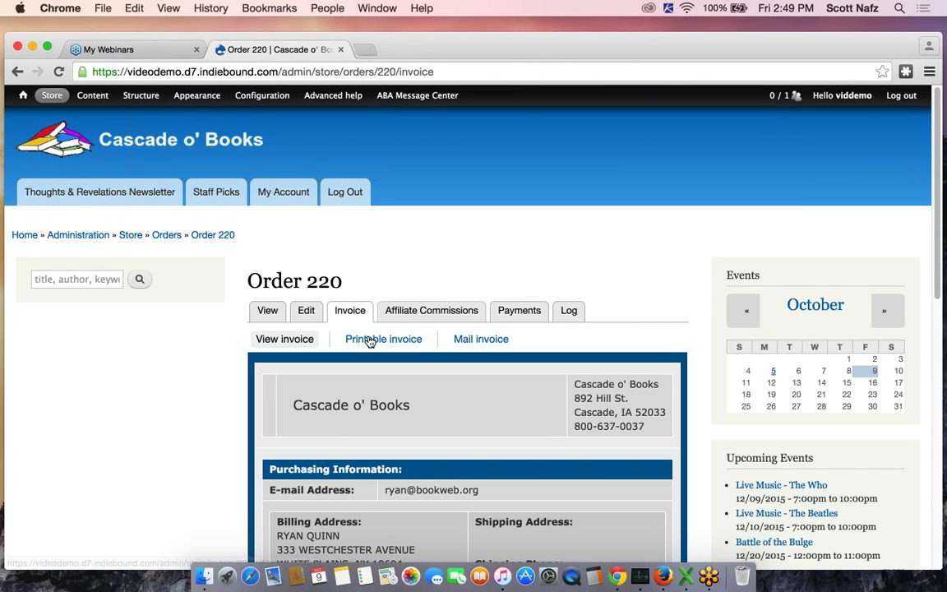
{"action": "left_click", "coordinate": [370, 342]}
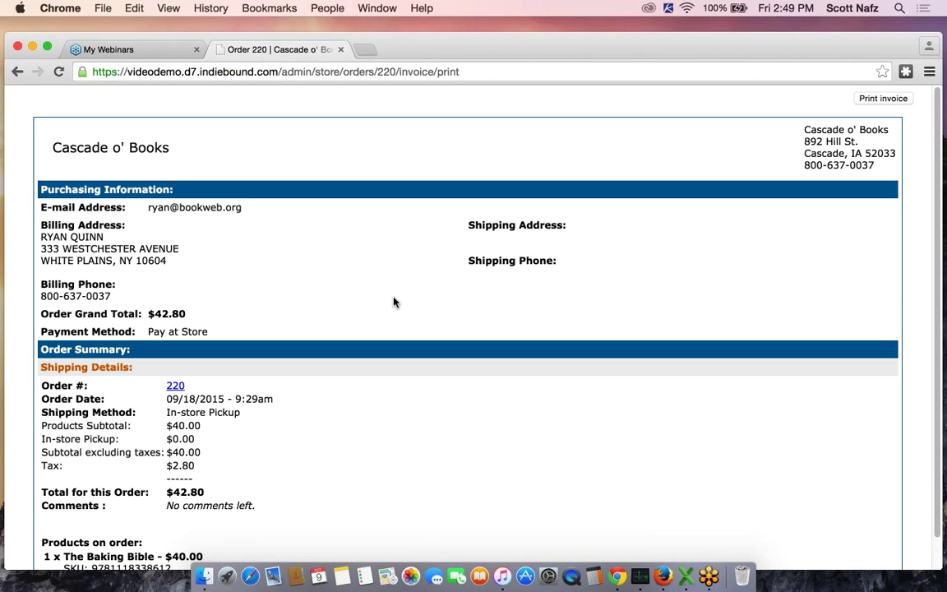
{"action": "left_click", "coordinate": [18, 73]}
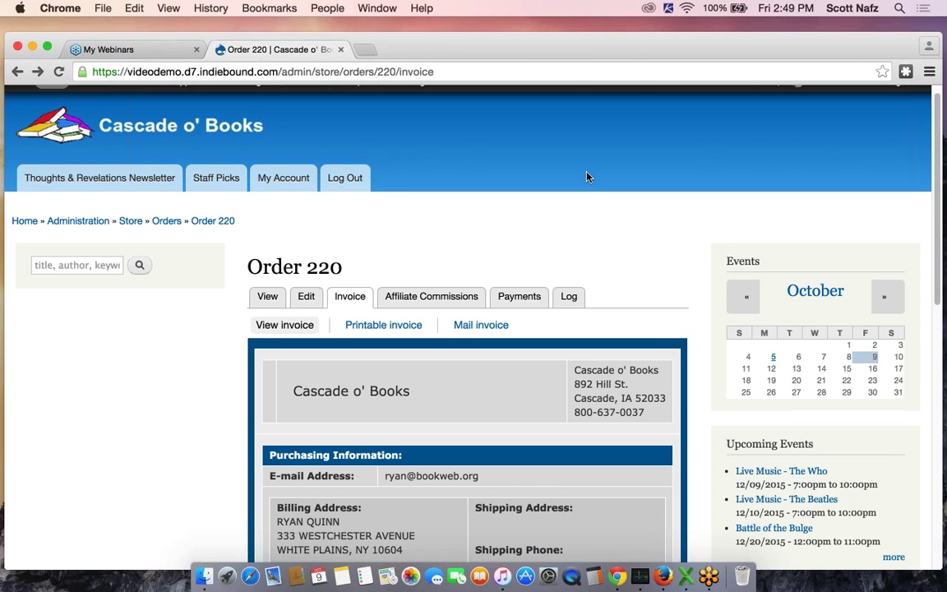
{"action": "scroll", "coordinate": [587, 177], "scroll_direction": "down", "scroll_amount": 1}
{"action": "left_click", "coordinate": [482, 278]}
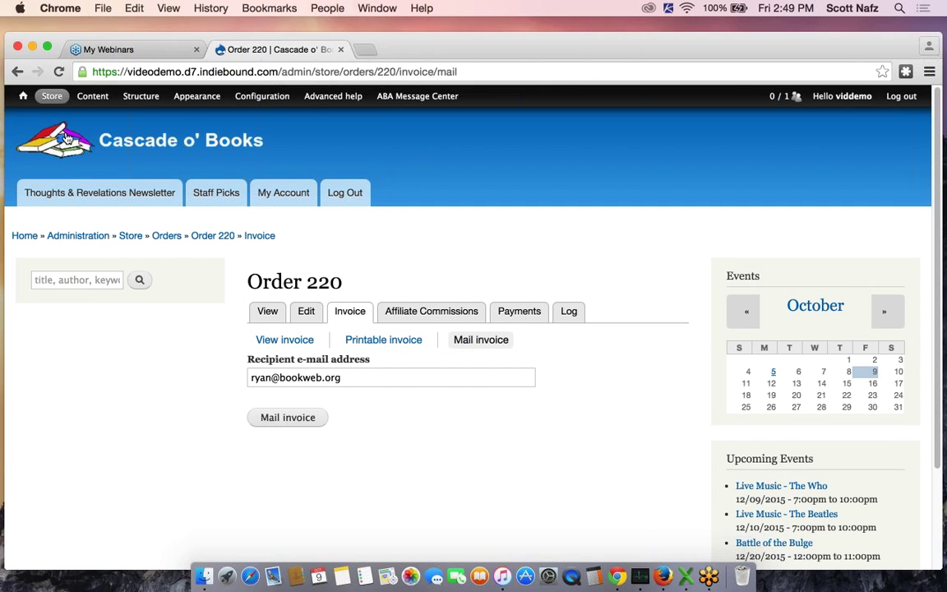
{"action": "left_click", "coordinate": [17, 72]}
{"action": "left_click", "coordinate": [17, 72]}
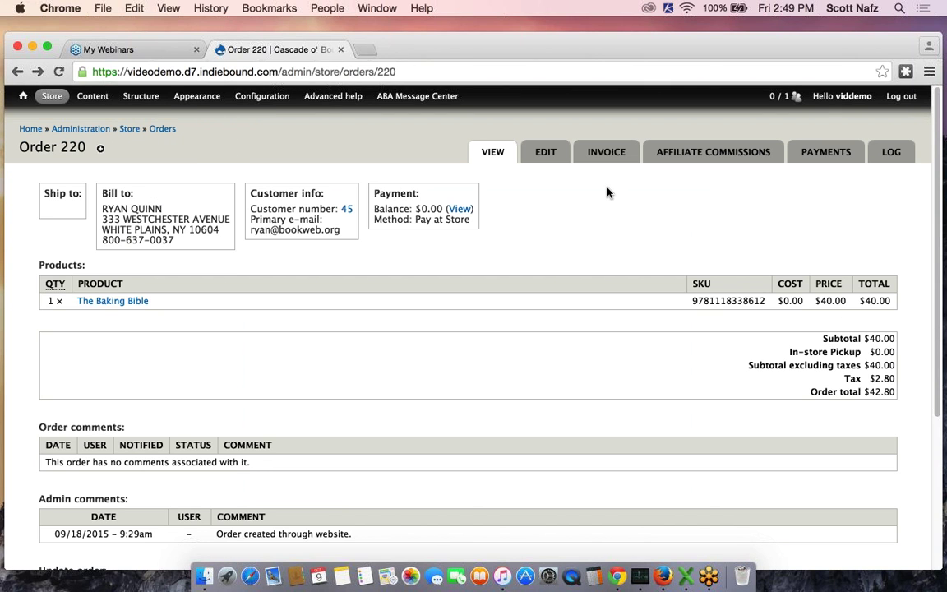
Show order 220's log with the $2.80 tax, $42.80 payment and status change
{"action": "left_click", "coordinate": [895, 153]}
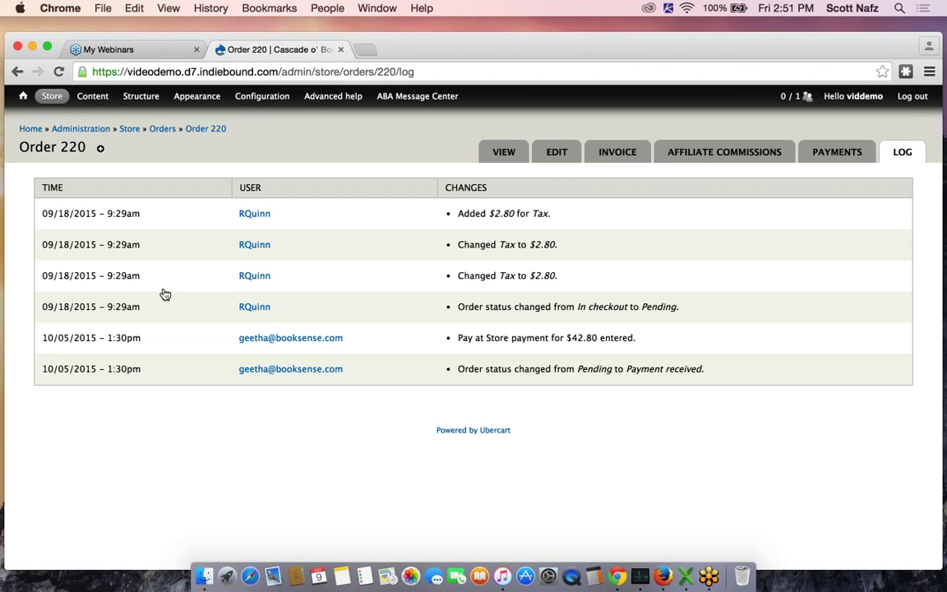
Return to the Orders list and open pending order 233 (Lords of the Sky)
{"action": "mouse_move", "coordinate": [51, 97]}
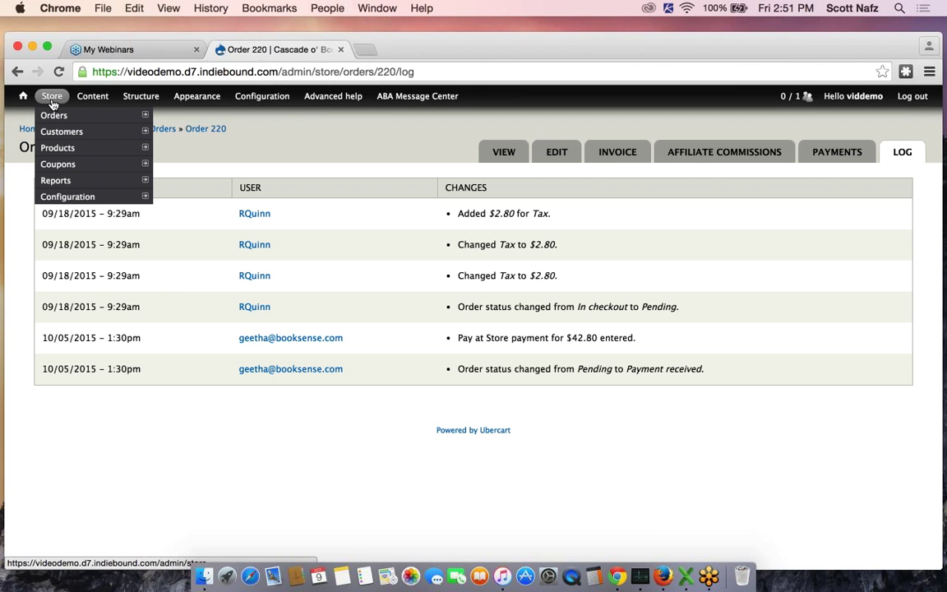
{"action": "left_click", "coordinate": [53, 115]}
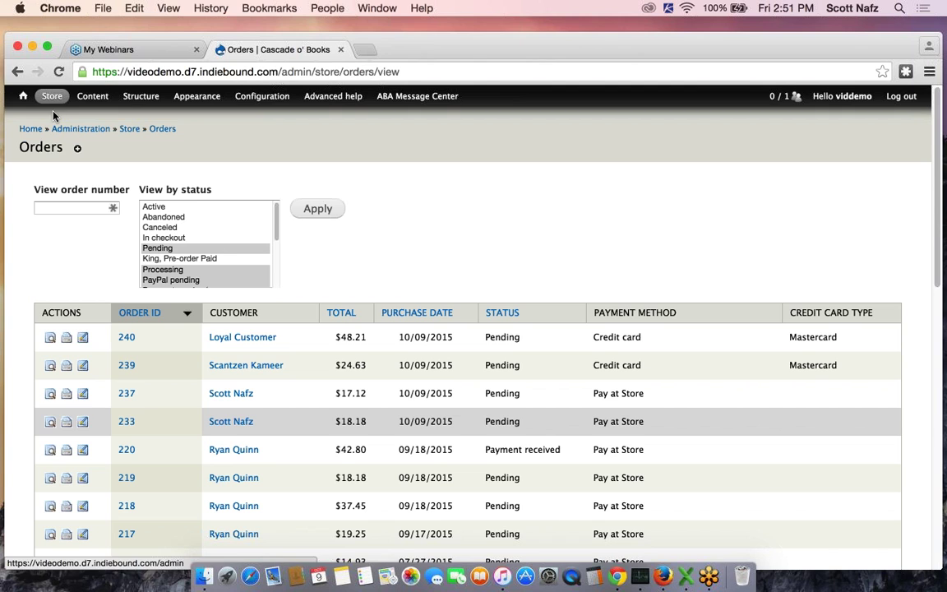
{"action": "scroll", "coordinate": [537, 257], "scroll_direction": "down", "scroll_amount": 2}
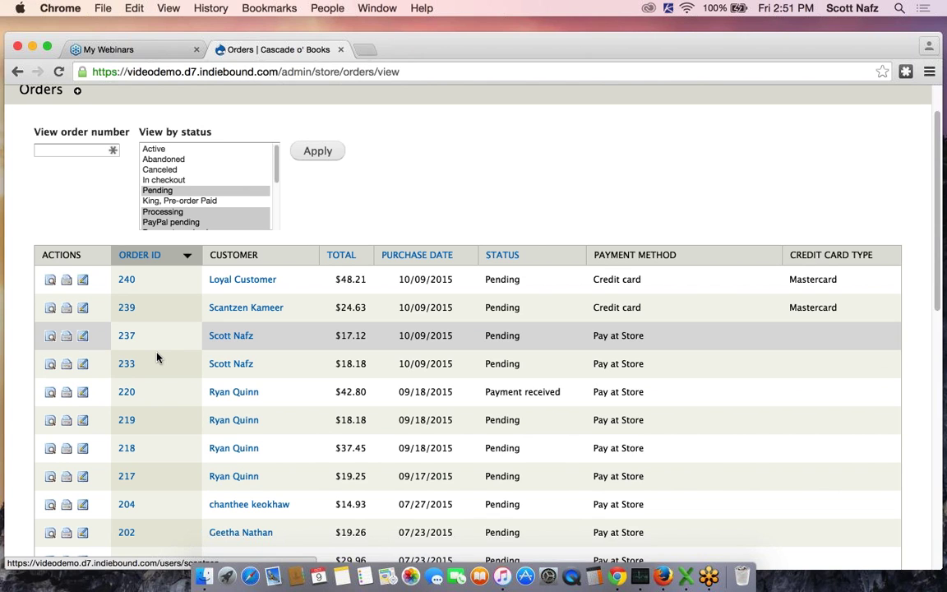
{"action": "left_click", "coordinate": [125, 364]}
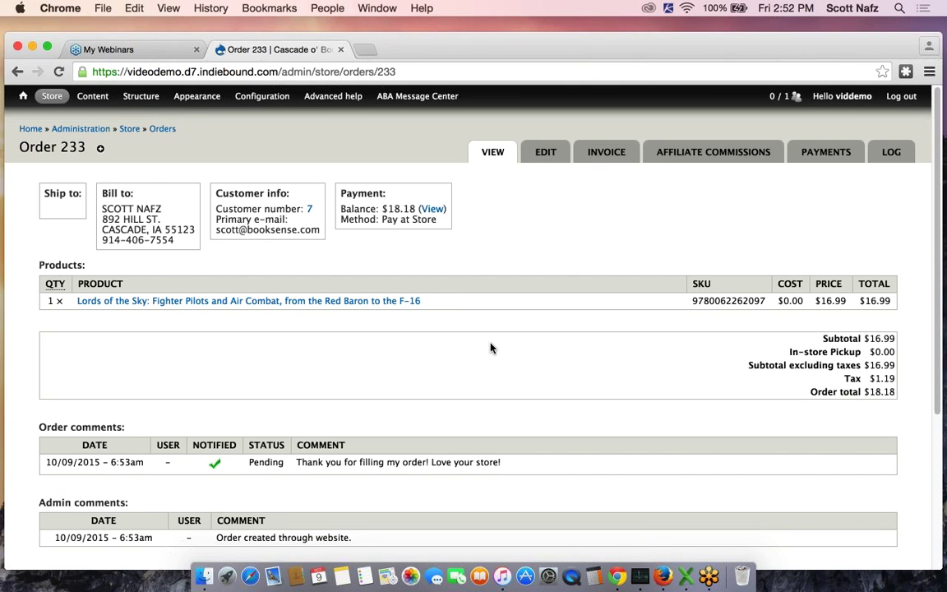
{"action": "scroll", "coordinate": [559, 328], "scroll_direction": "down", "scroll_amount": 1}
{"action": "scroll", "coordinate": [559, 328], "scroll_direction": "down", "scroll_amount": 2}
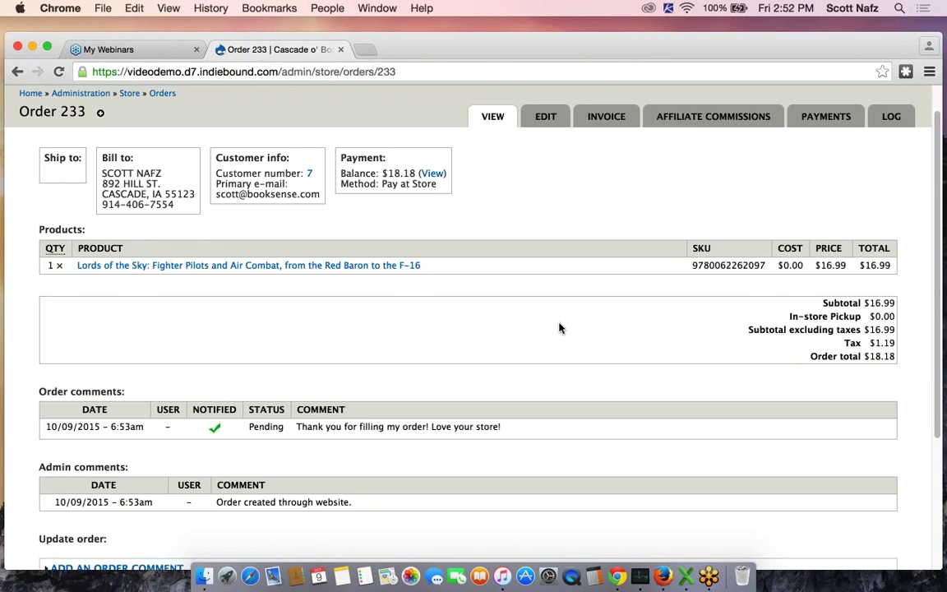
{"action": "scroll", "coordinate": [559, 328], "scroll_direction": "up", "scroll_amount": 2}
{"action": "scroll", "coordinate": [559, 328], "scroll_direction": "down", "scroll_amount": 2}
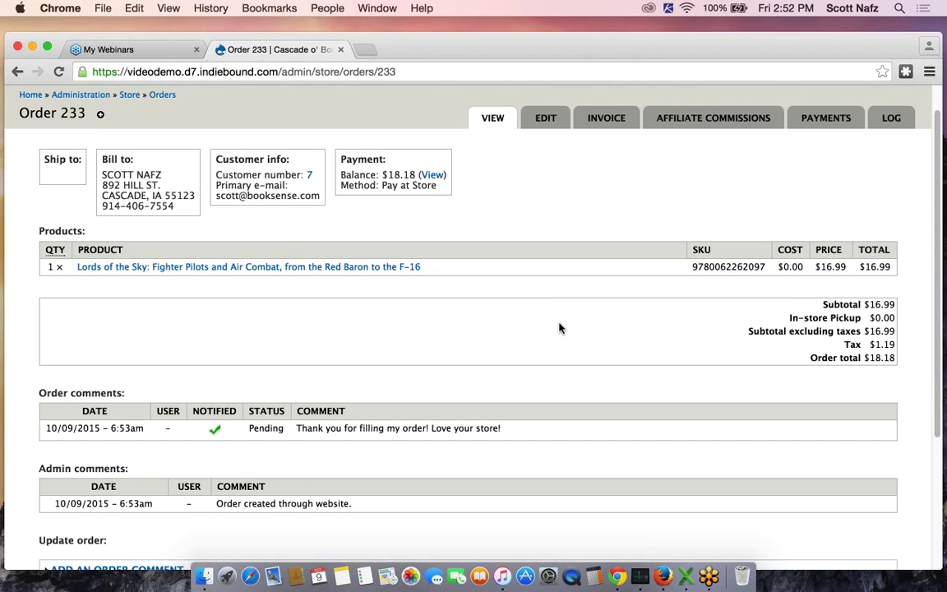
{"action": "scroll", "coordinate": [559, 328], "scroll_direction": "down", "scroll_amount": 4}
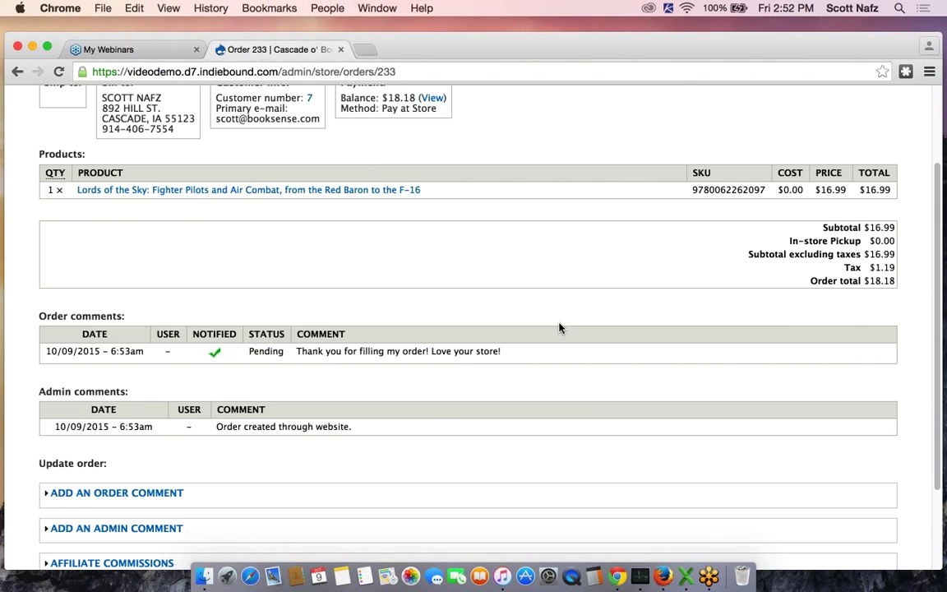
{"action": "scroll", "coordinate": [559, 328], "scroll_direction": "up", "scroll_amount": 4}
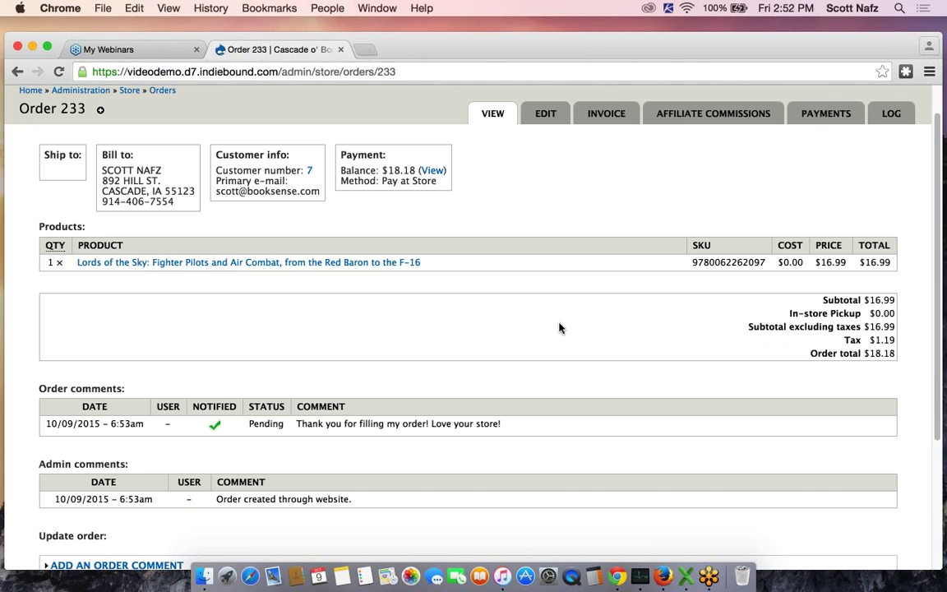
{"action": "scroll", "coordinate": [559, 328], "scroll_direction": "down", "scroll_amount": 5}
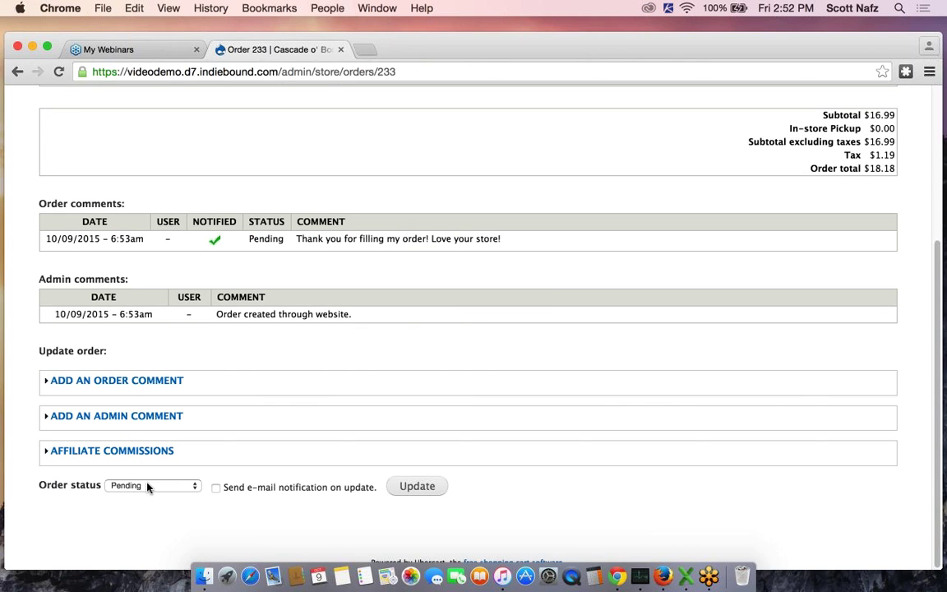
{"action": "left_click", "coordinate": [148, 486]}
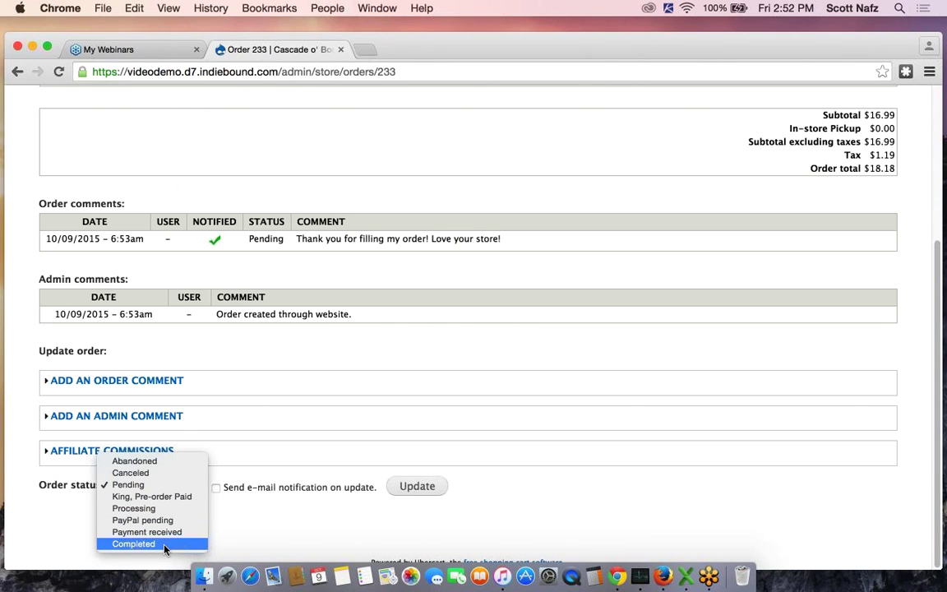
{"action": "left_click", "coordinate": [336, 539]}
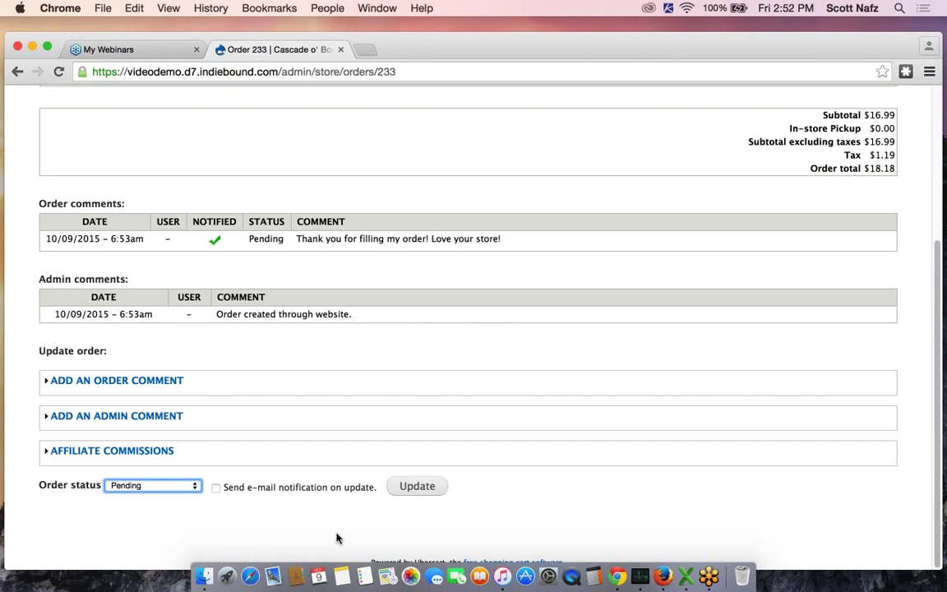
{"action": "scroll", "coordinate": [619, 488], "scroll_direction": "up", "scroll_amount": 3}
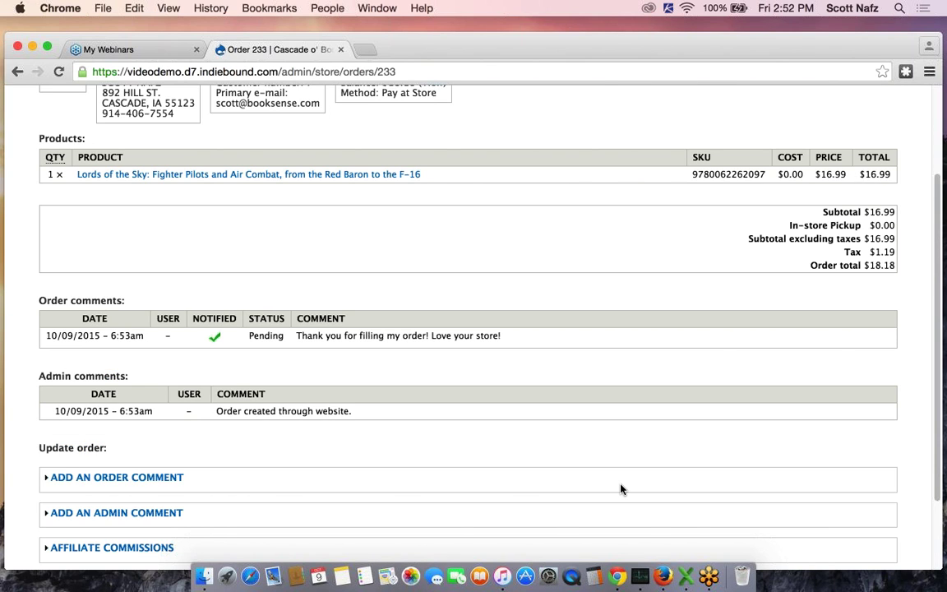
{"action": "scroll", "coordinate": [621, 488], "scroll_direction": "up", "scroll_amount": 4}
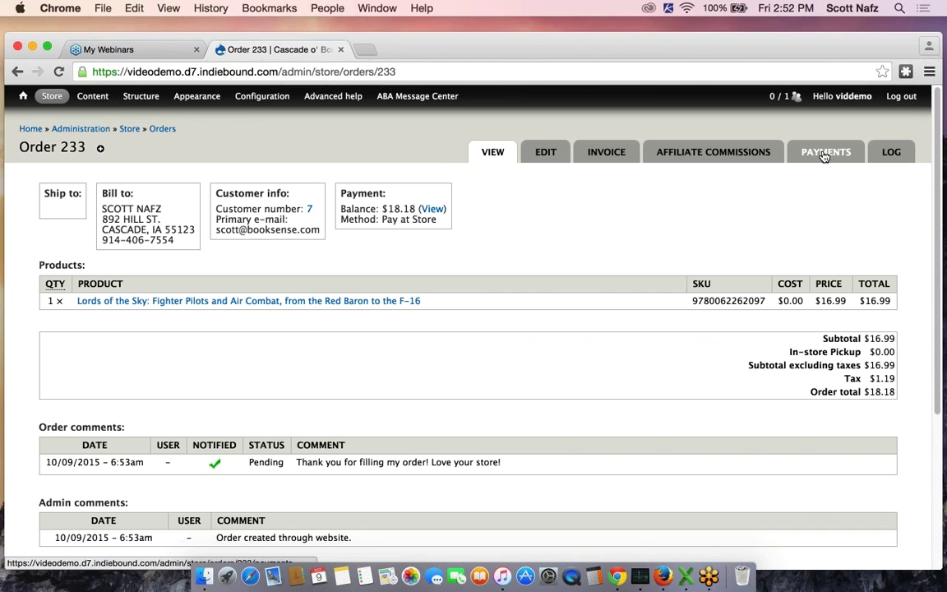
Record an $18.18 Pay at Store payment on order 233 with comment 'Paid in cash'
{"action": "left_click", "coordinate": [823, 155]}
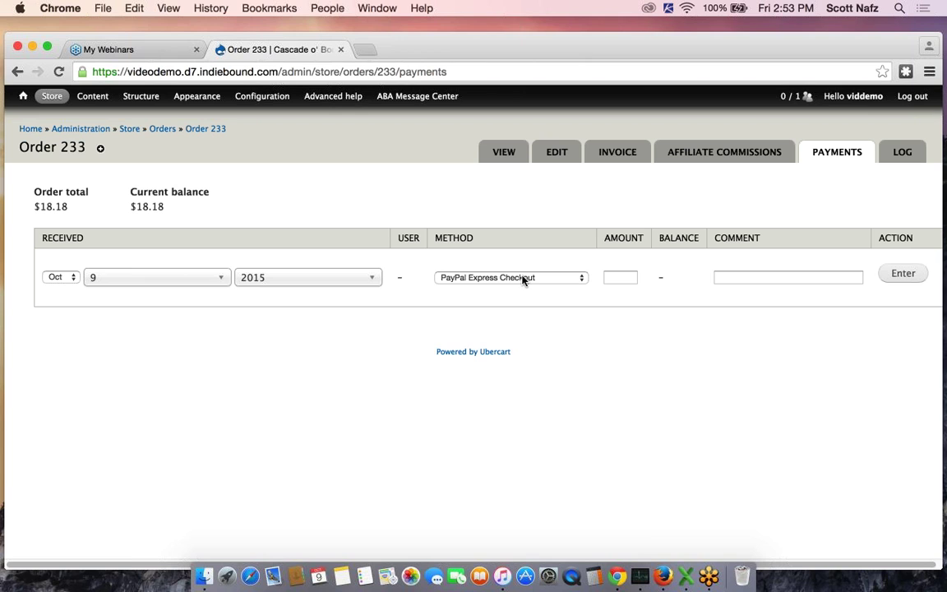
{"action": "left_click", "coordinate": [522, 279]}
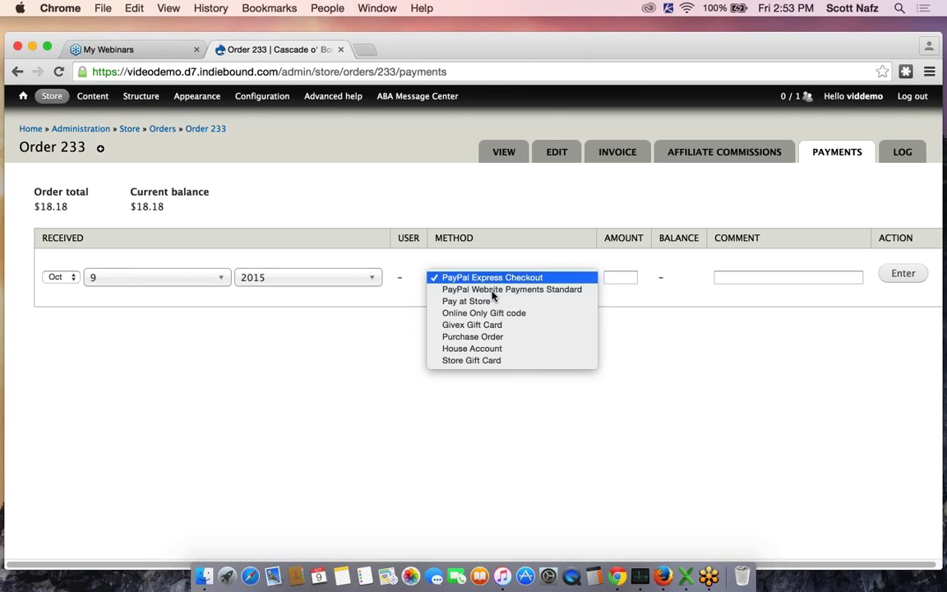
{"action": "left_click", "coordinate": [485, 300]}
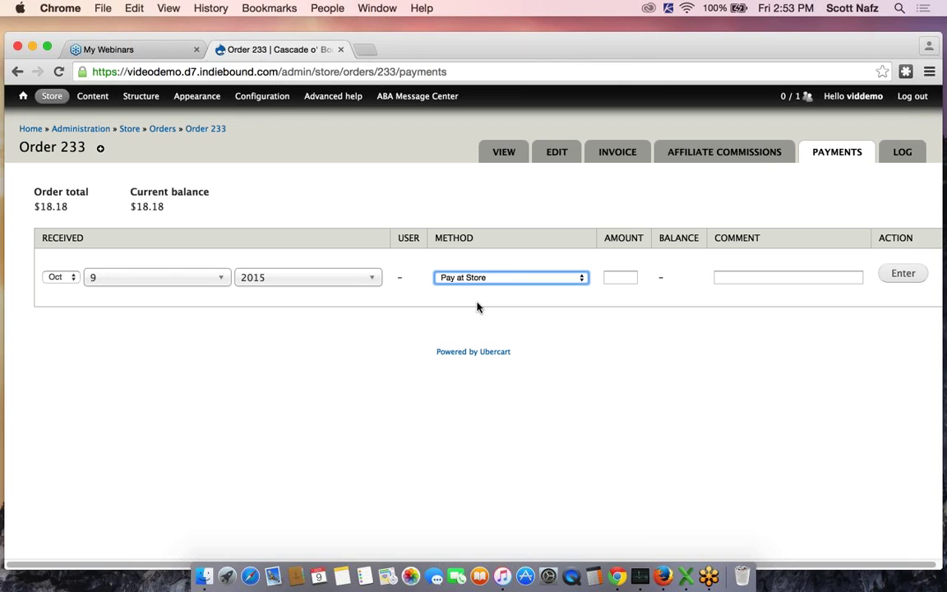
{"action": "left_click", "coordinate": [620, 278]}
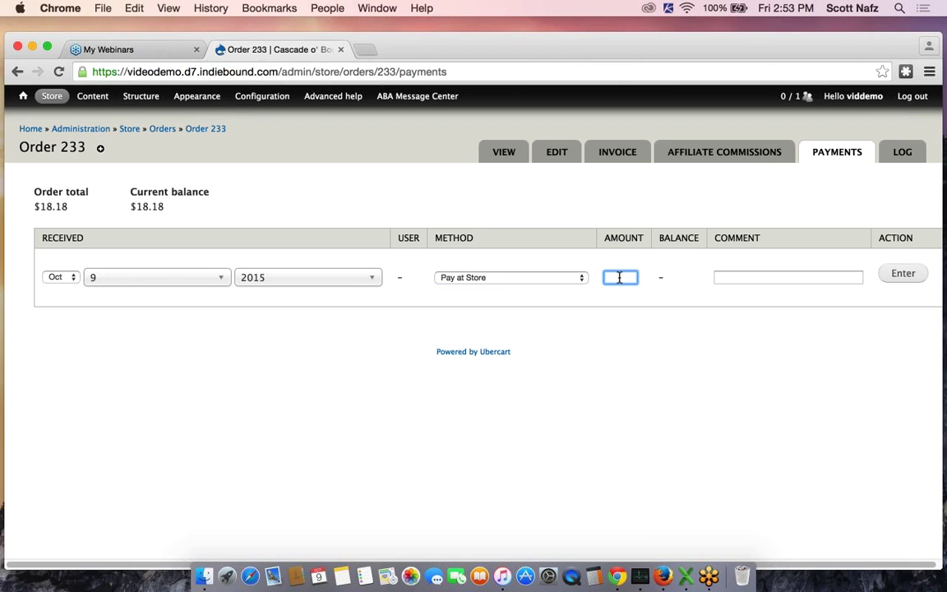
{"action": "type", "text": "18.18"}
{"action": "left_click", "coordinate": [752, 277]}
{"action": "type", "text": "Pai"}
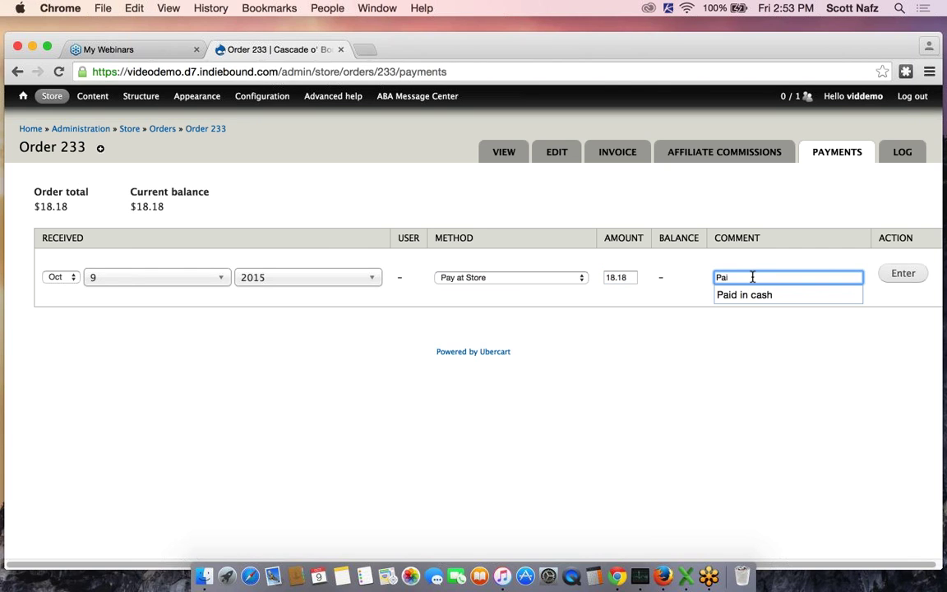
{"action": "type", "text": "d in"}
{"action": "left_click", "coordinate": [763, 294]}
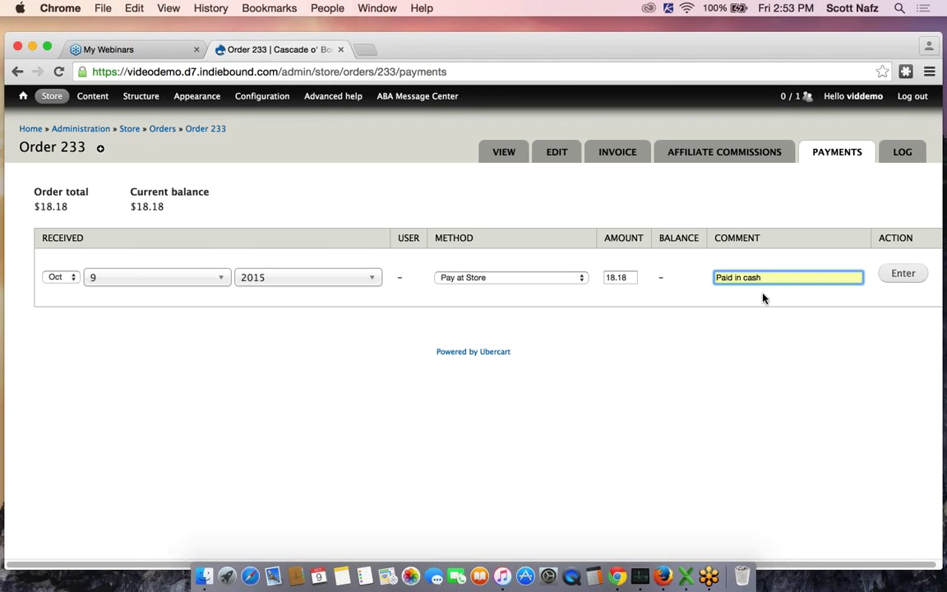
{"action": "left_click", "coordinate": [902, 275]}
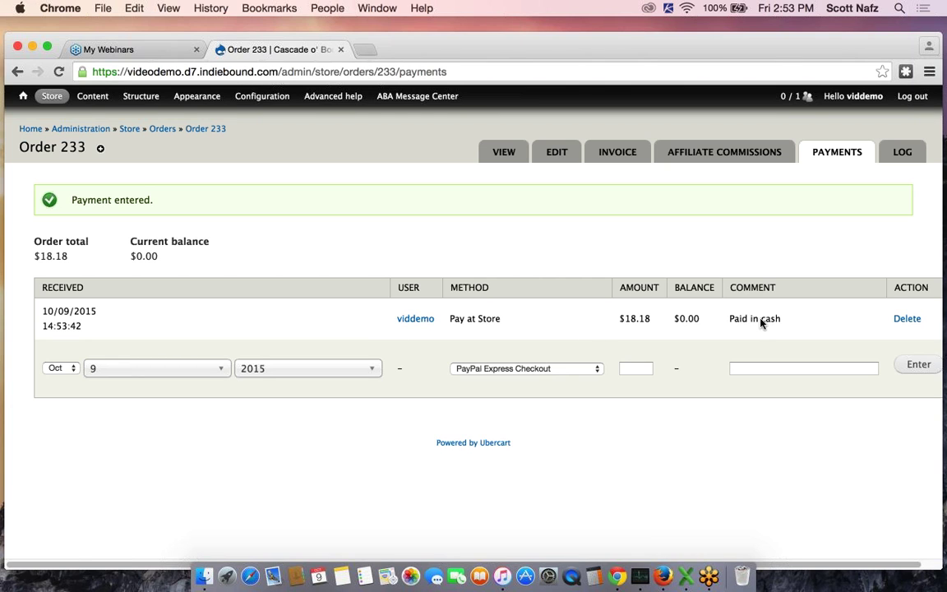
{"action": "left_click", "coordinate": [504, 154]}
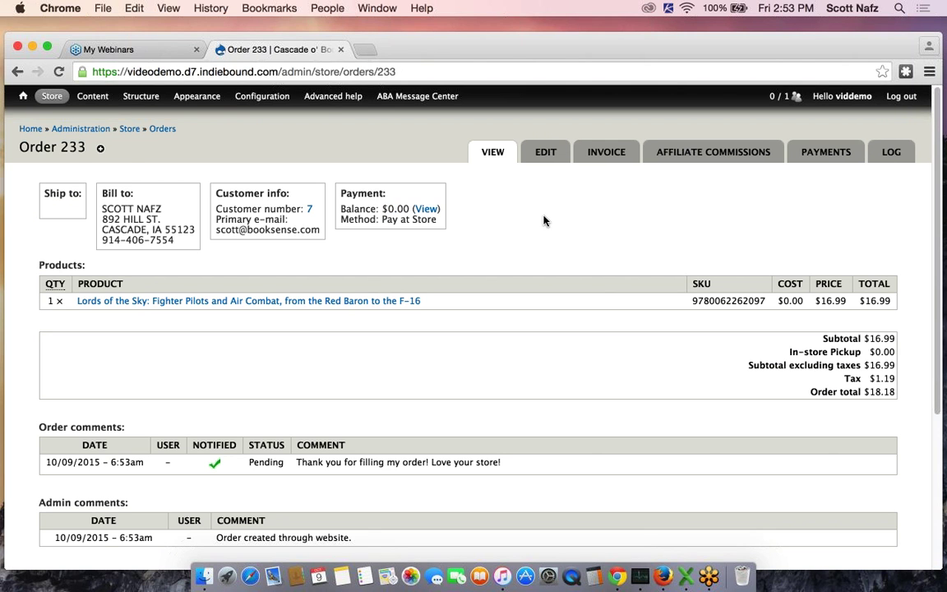
Set order 233's status to Completed
{"action": "scroll", "coordinate": [544, 220], "scroll_direction": "down", "scroll_amount": 5}
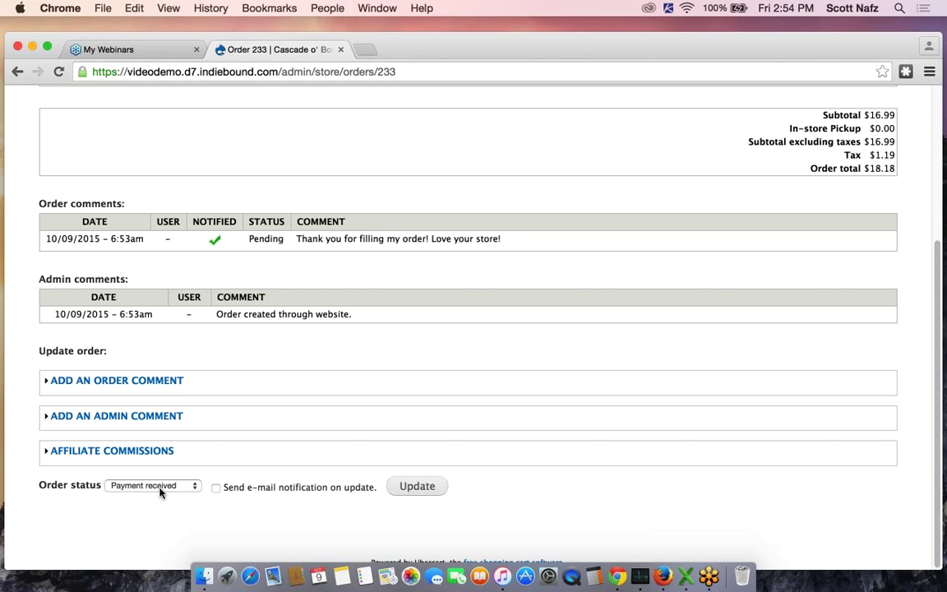
{"action": "left_click", "coordinate": [162, 487]}
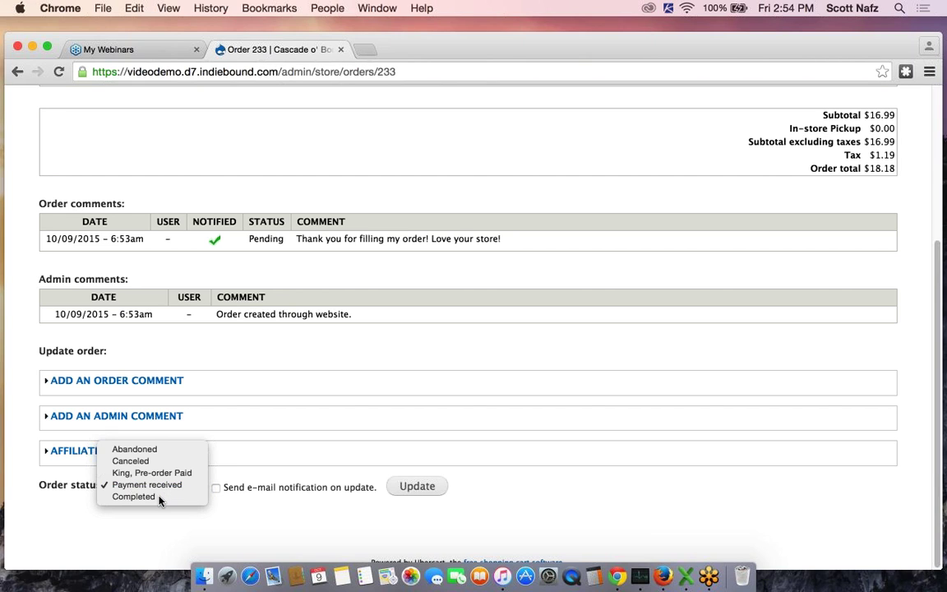
{"action": "left_click", "coordinate": [134, 496]}
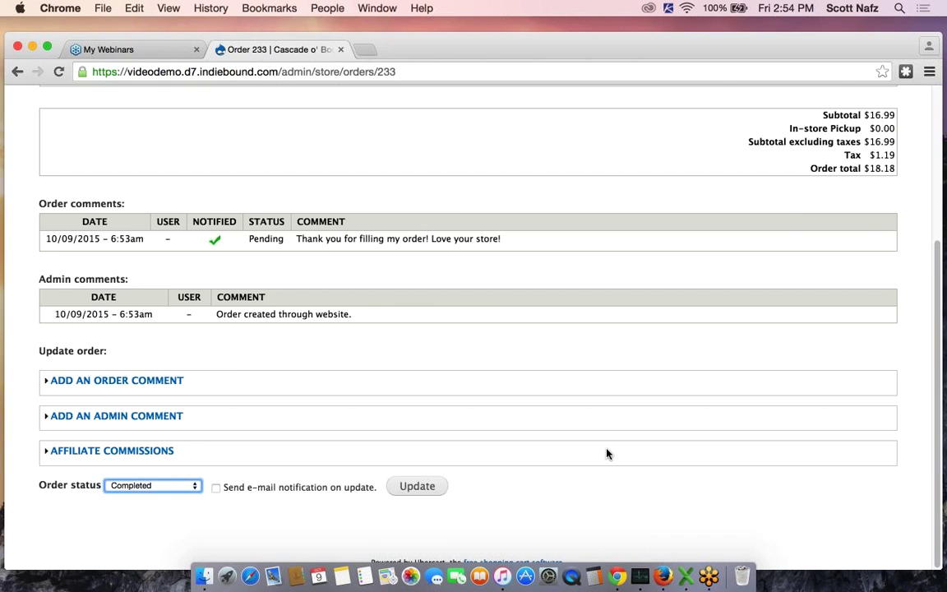
{"action": "scroll", "coordinate": [607, 454], "scroll_direction": "up", "scroll_amount": 2}
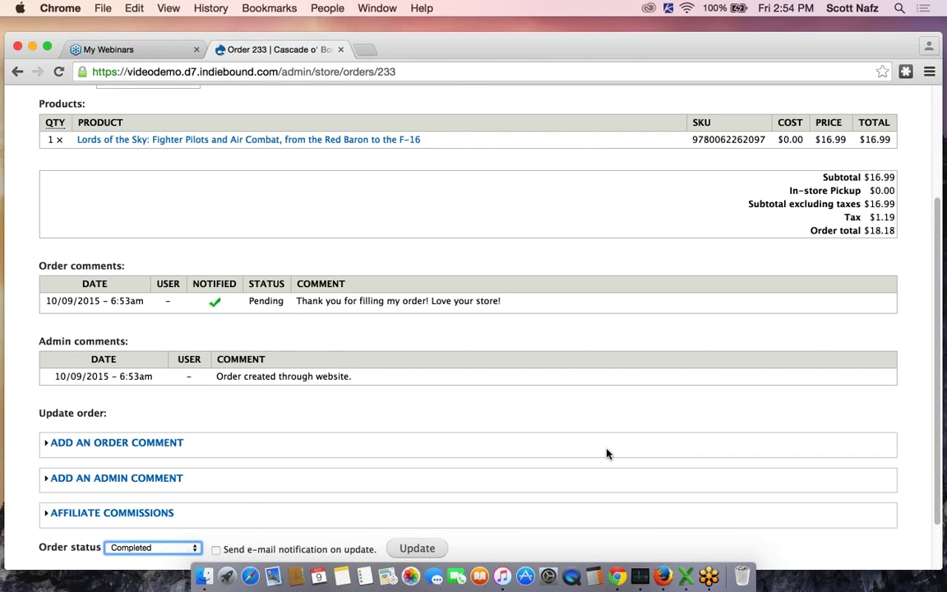
{"action": "scroll", "coordinate": [607, 454], "scroll_direction": "down", "scroll_amount": 1}
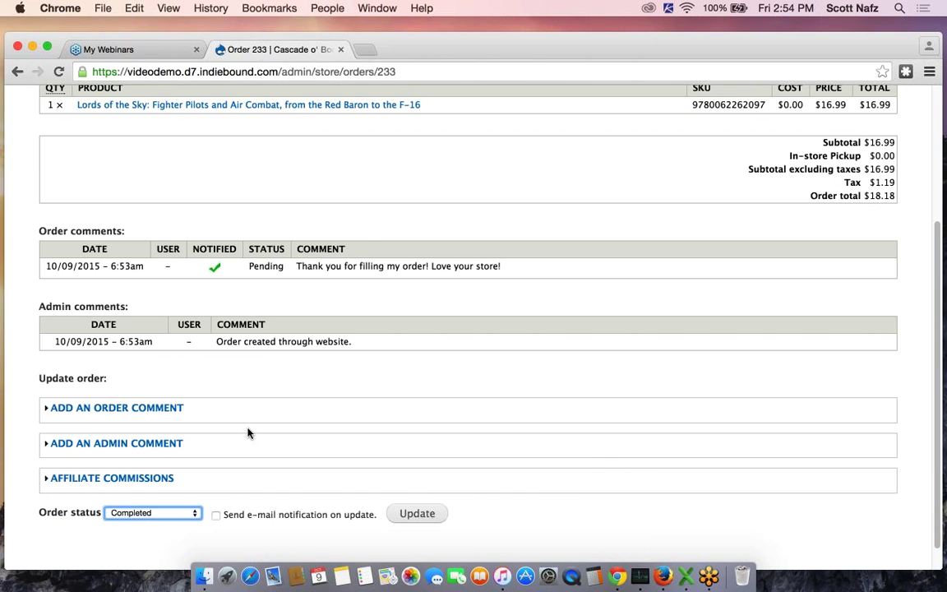
Add the comment 'Thanks for your order!', enable e-mail notification, and submit the update
{"action": "left_click", "coordinate": [135, 407]}
{"action": "type", "text": "T"}
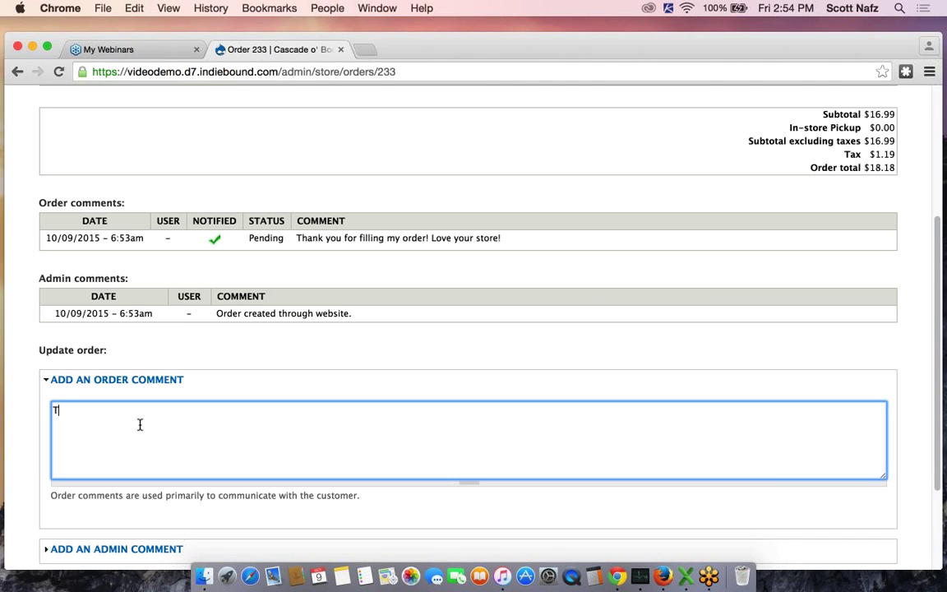
{"action": "type", "text": "hanks for your order!"}
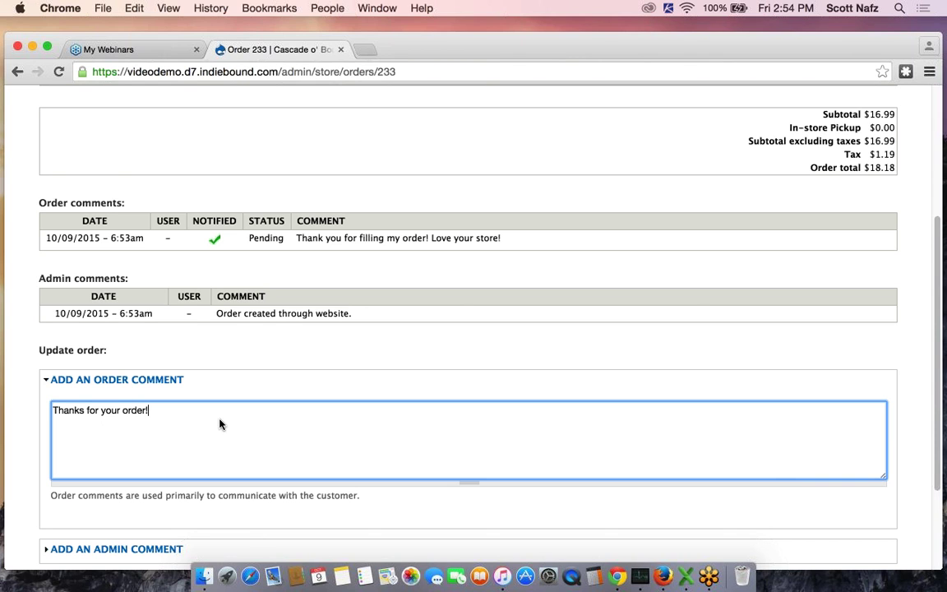
{"action": "scroll", "coordinate": [220, 424], "scroll_direction": "down", "scroll_amount": 3}
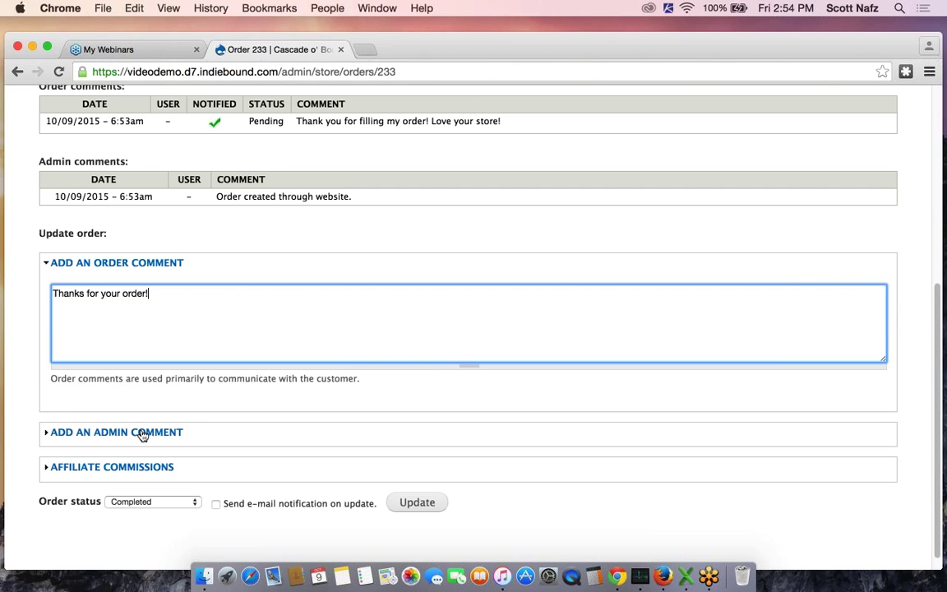
{"action": "left_click", "coordinate": [141, 432]}
{"action": "left_click", "coordinate": [174, 432]}
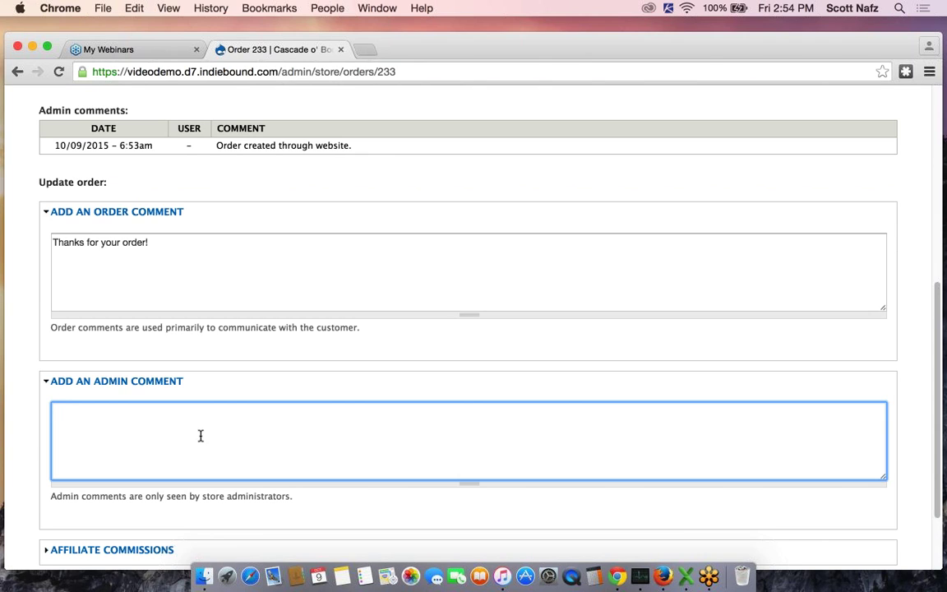
{"action": "scroll", "coordinate": [249, 437], "scroll_direction": "down", "scroll_amount": 3}
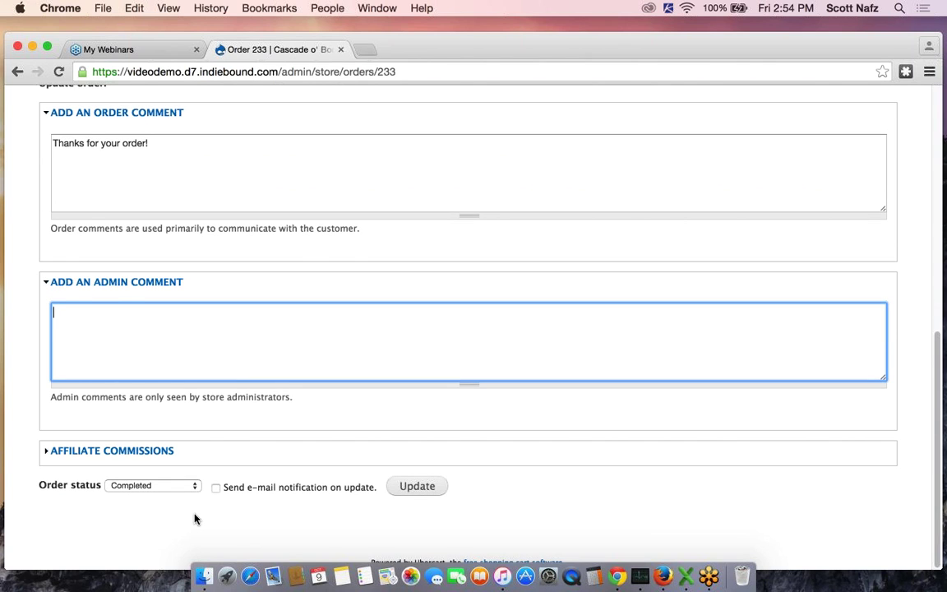
{"action": "scroll", "coordinate": [195, 516], "scroll_direction": "up", "scroll_amount": 2}
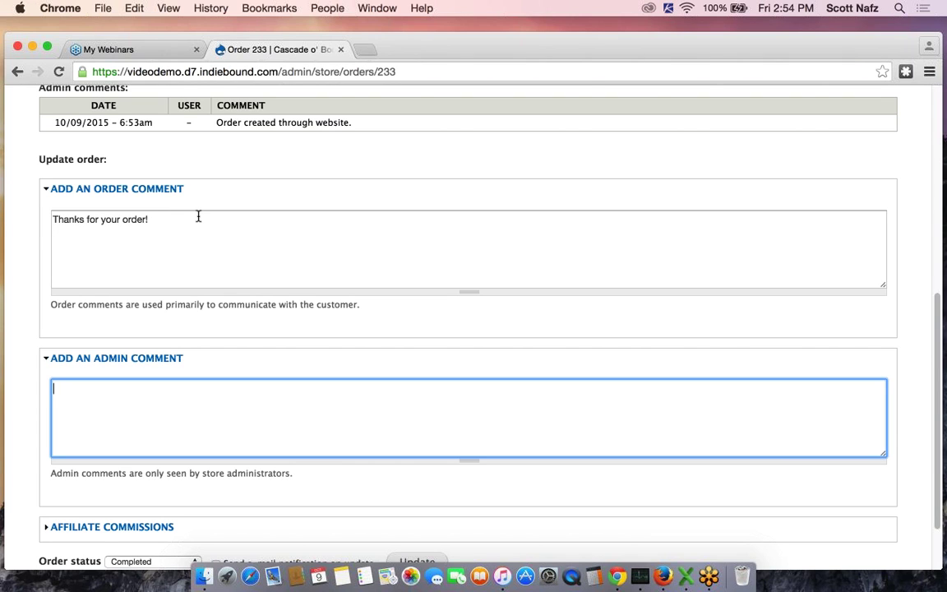
{"action": "scroll", "coordinate": [198, 218], "scroll_direction": "down", "scroll_amount": 2}
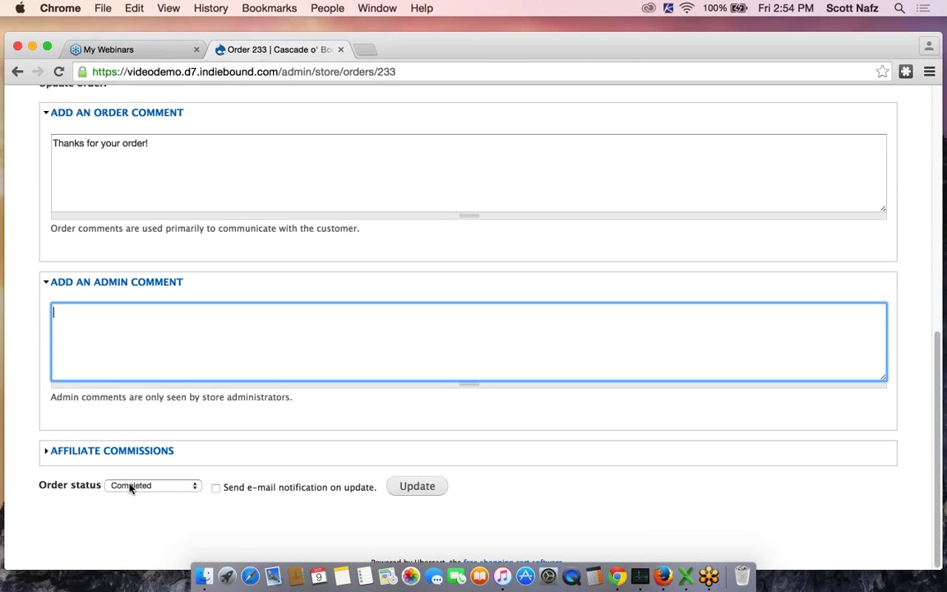
{"action": "left_click", "coordinate": [218, 493]}
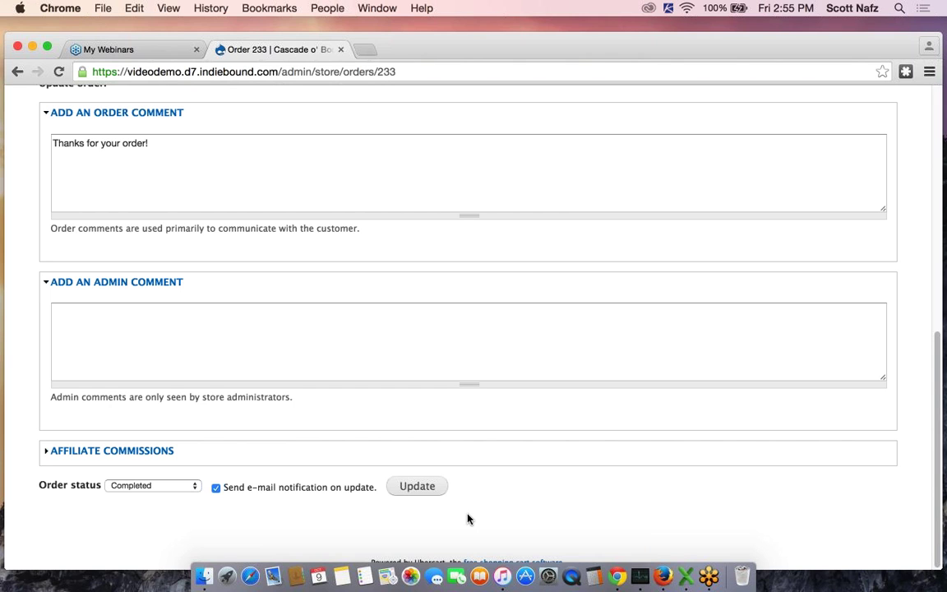
{"action": "left_click", "coordinate": [422, 488]}
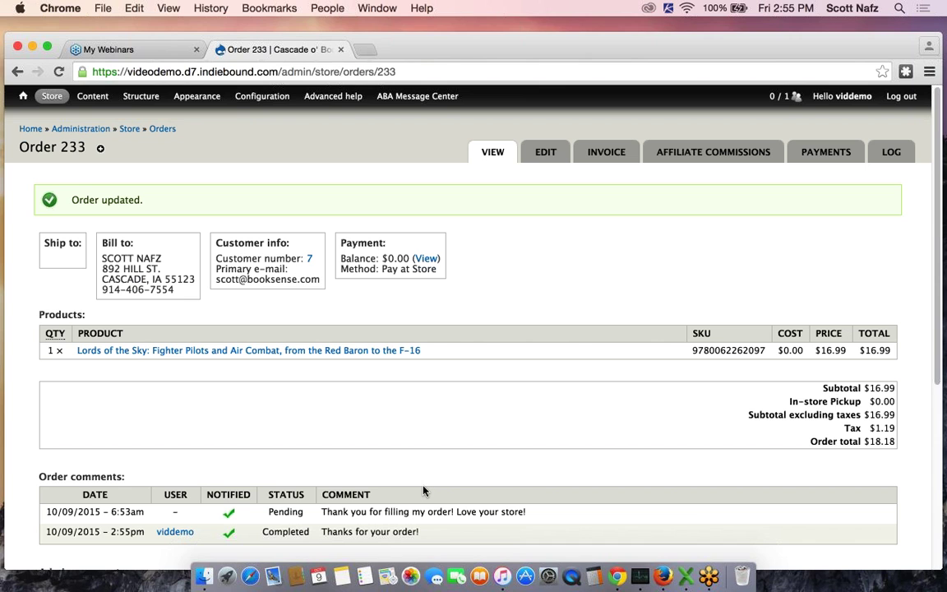
Scroll order 233 to check the notified 'Thanks for your order!' Completed comment and $0.00 balance
{"action": "scroll", "coordinate": [573, 417], "scroll_direction": "down", "scroll_amount": 5}
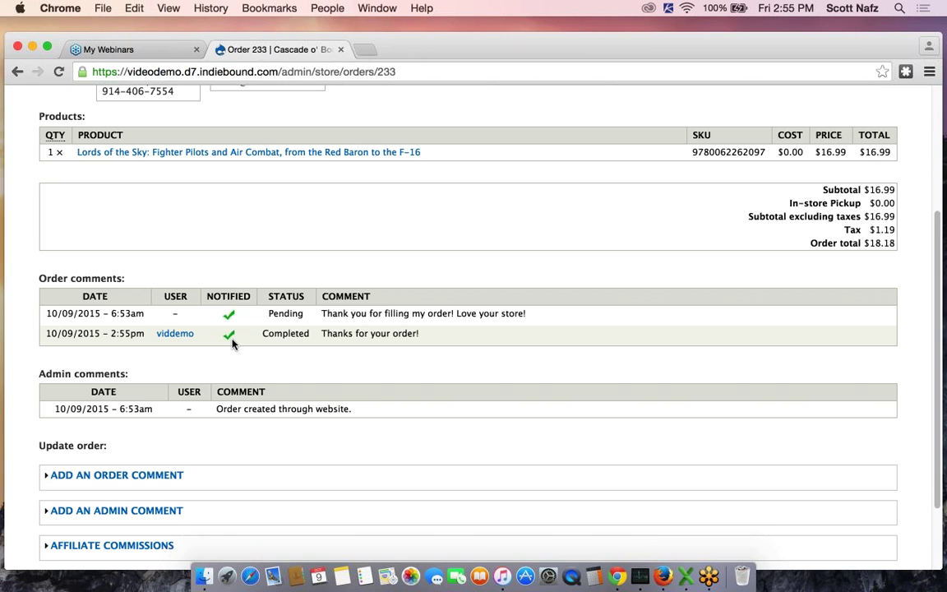
{"action": "scroll", "coordinate": [233, 343], "scroll_direction": "down", "scroll_amount": 1}
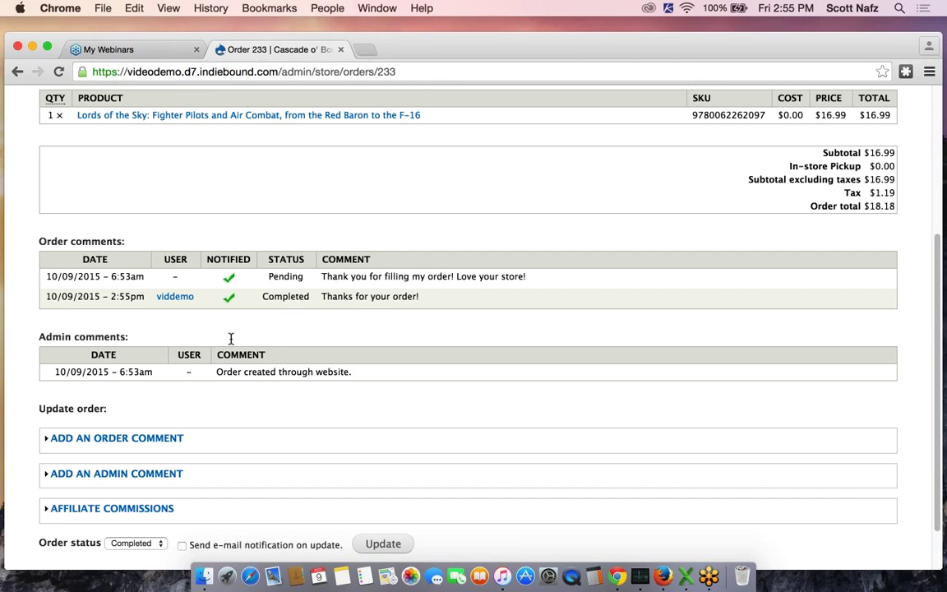
{"action": "scroll", "coordinate": [231, 339], "scroll_direction": "down", "scroll_amount": 1}
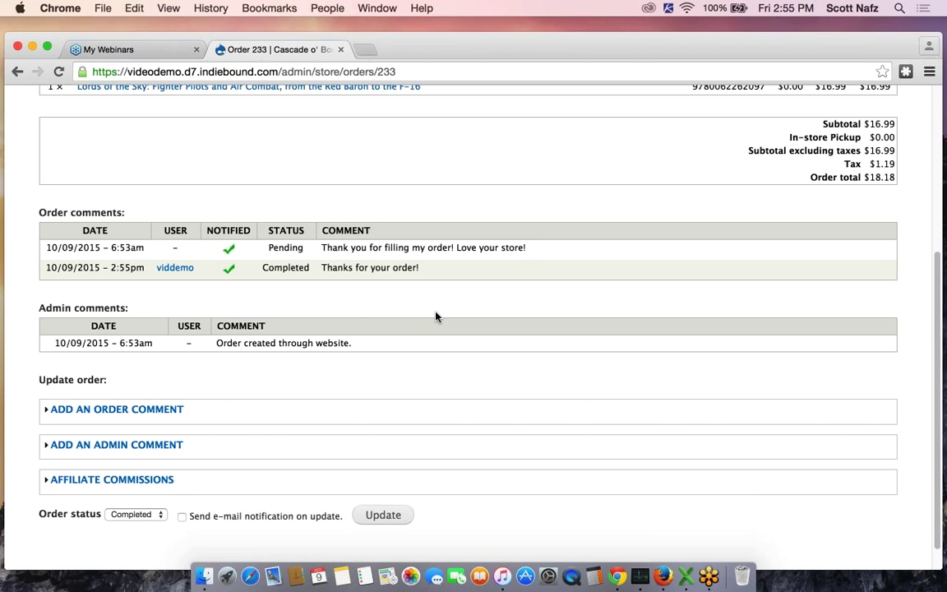
{"action": "scroll", "coordinate": [444, 317], "scroll_direction": "up", "scroll_amount": 5}
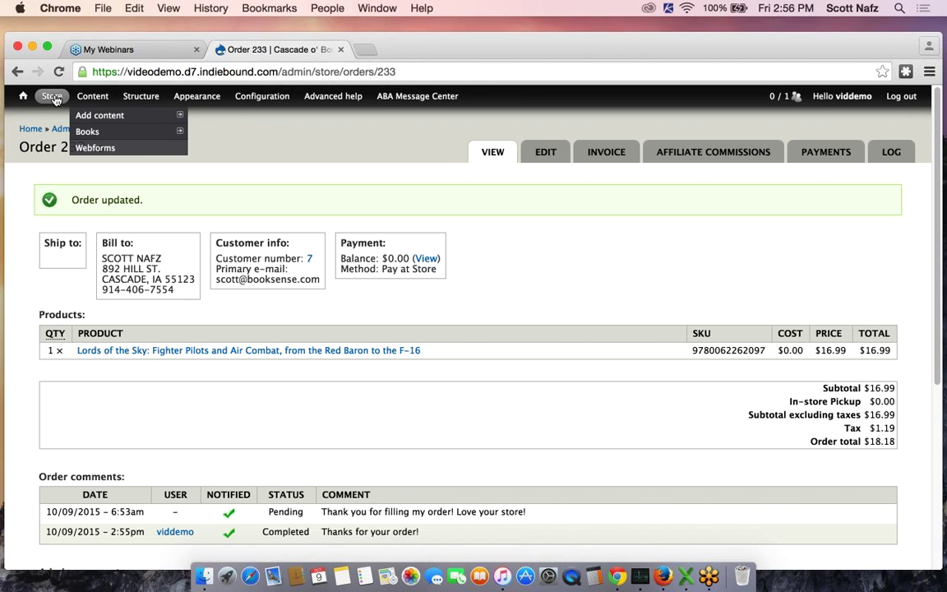
Open order 239 from the Store orders list and show its payment's card details
{"action": "mouse_move", "coordinate": [52, 97]}
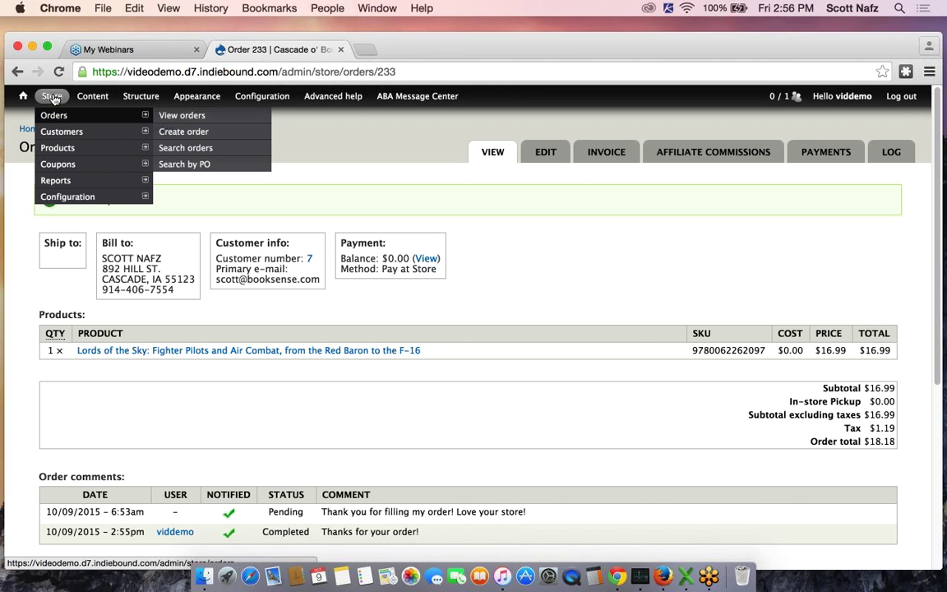
{"action": "left_click", "coordinate": [52, 97]}
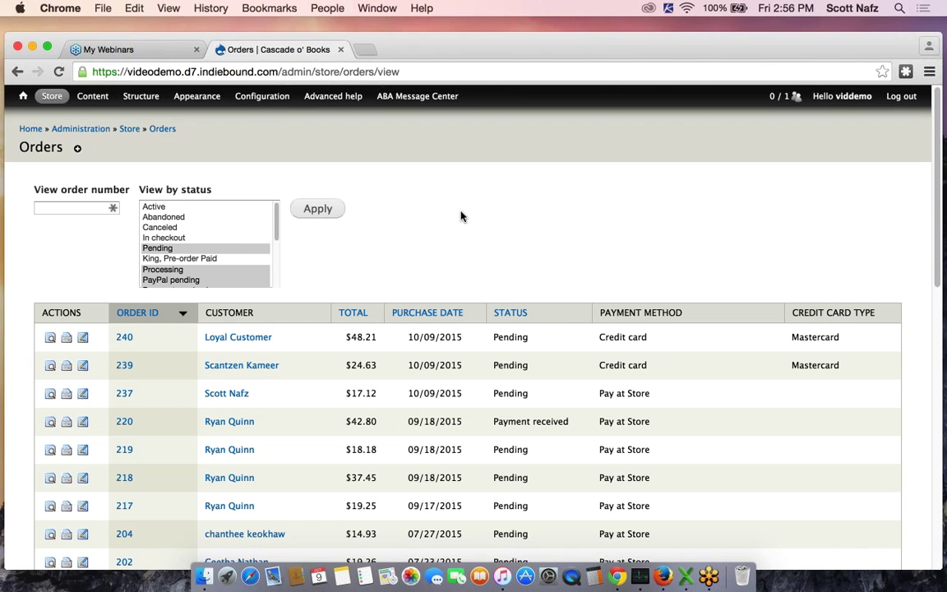
{"action": "scroll", "coordinate": [460, 216], "scroll_direction": "down", "scroll_amount": 2}
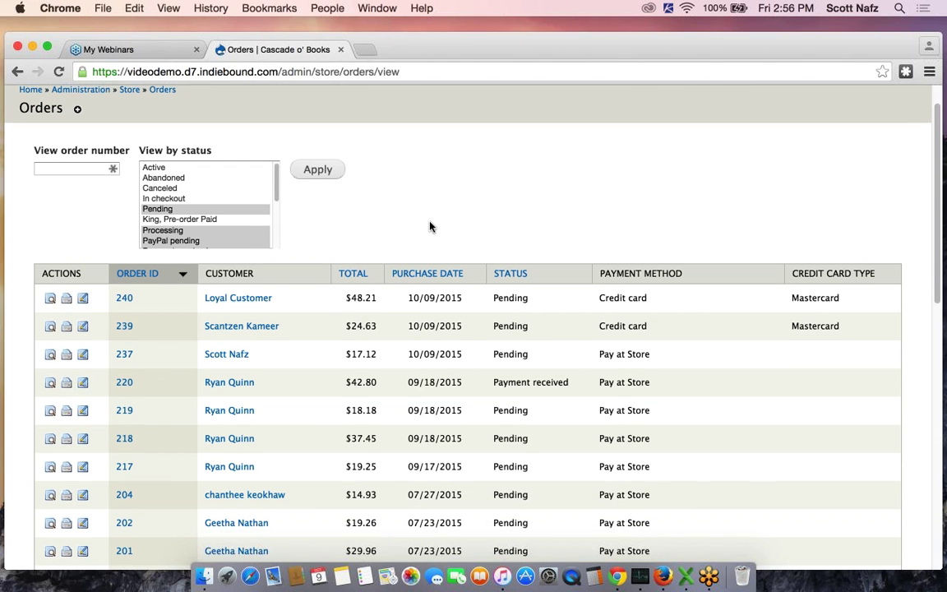
{"action": "left_click", "coordinate": [131, 333]}
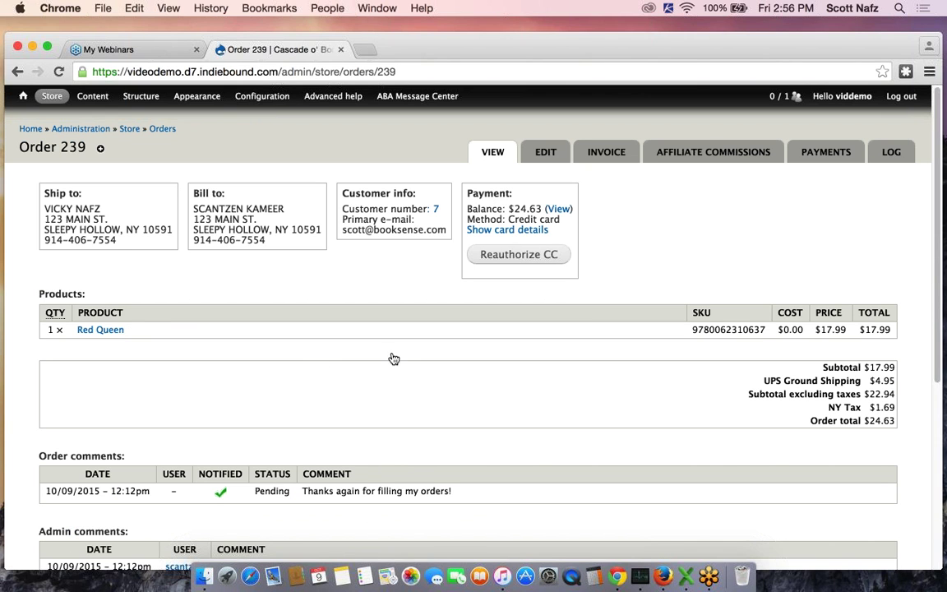
{"action": "left_click", "coordinate": [519, 231]}
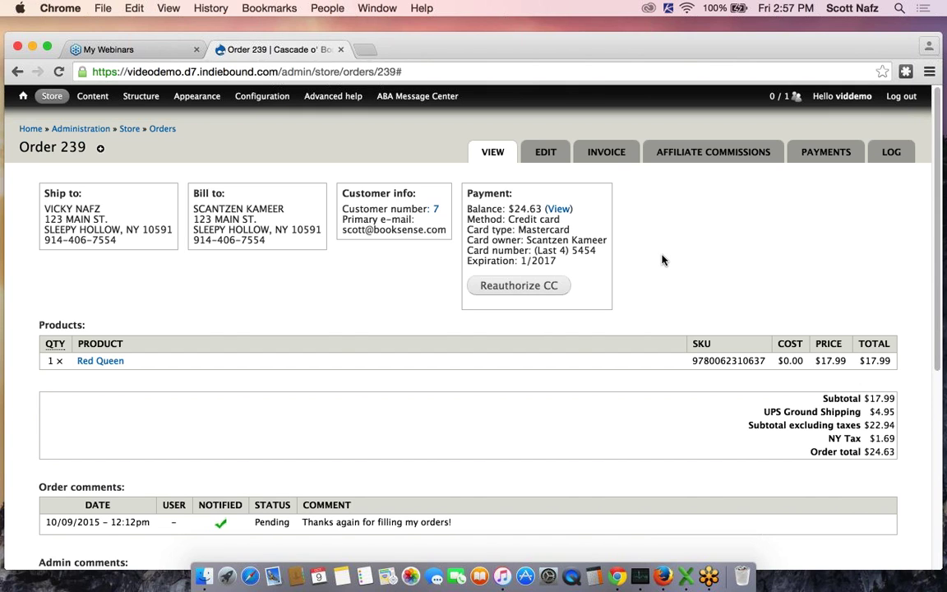
{"action": "scroll", "coordinate": [662, 260], "scroll_direction": "down", "scroll_amount": 3}
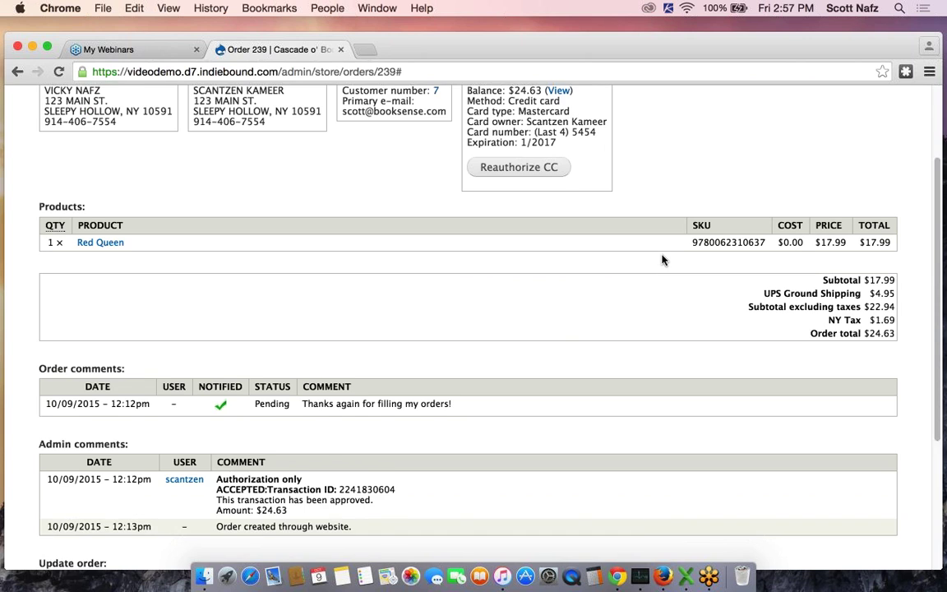
{"action": "scroll", "coordinate": [560, 283], "scroll_direction": "down", "scroll_amount": 1}
{"action": "scroll", "coordinate": [560, 283], "scroll_direction": "down", "scroll_amount": 3}
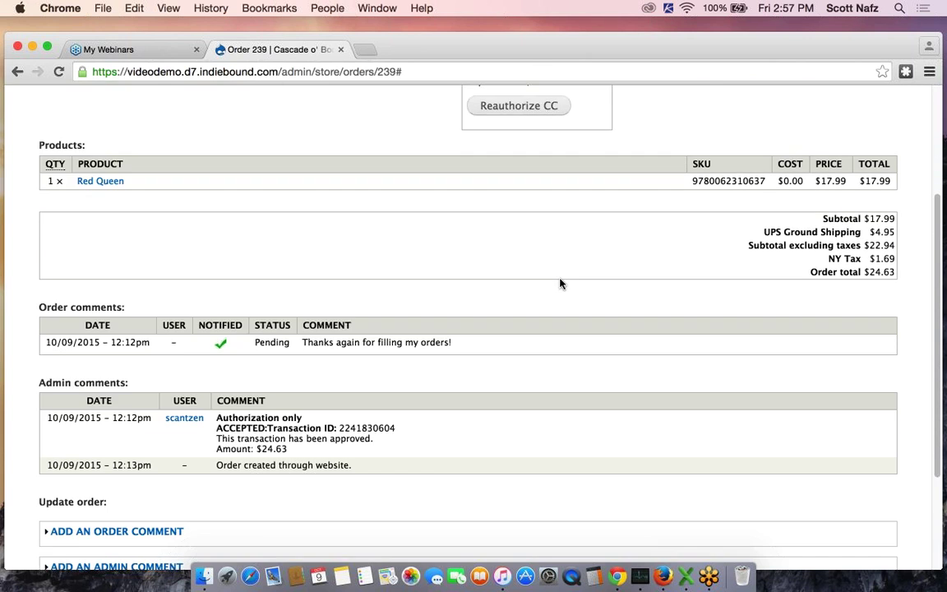
{"action": "scroll", "coordinate": [458, 344], "scroll_direction": "down", "scroll_amount": 1}
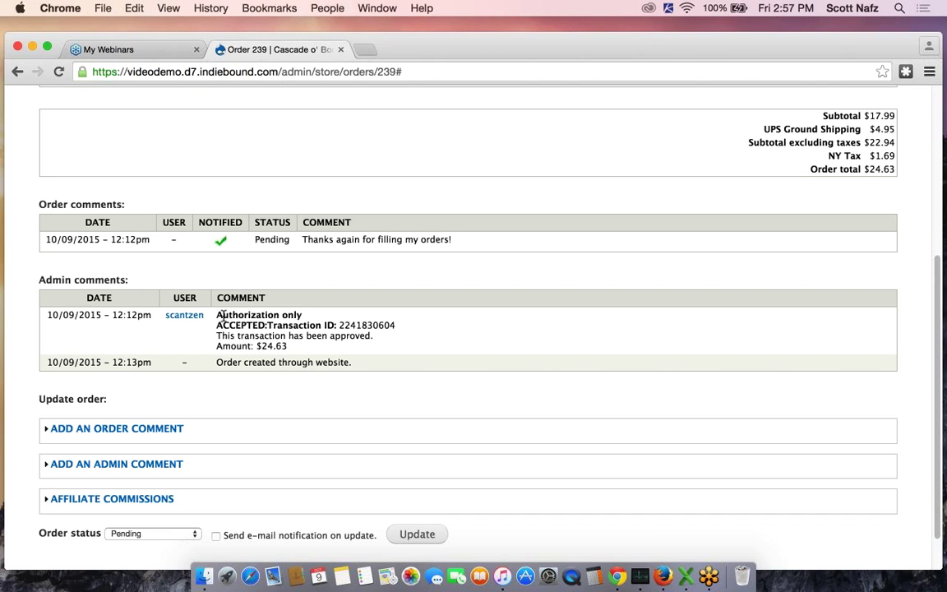
{"action": "left_click_drag", "start_coordinate": [216, 315], "coordinate": [302, 319]}
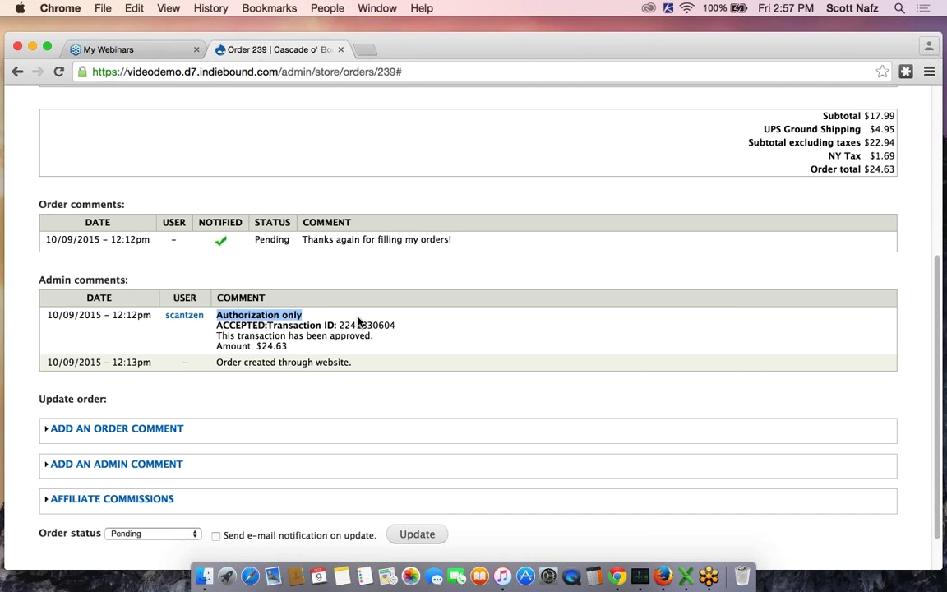
{"action": "left_click", "coordinate": [385, 340]}
{"action": "left_click_drag", "start_coordinate": [298, 336], "coordinate": [374, 335]}
{"action": "left_click", "coordinate": [391, 336]}
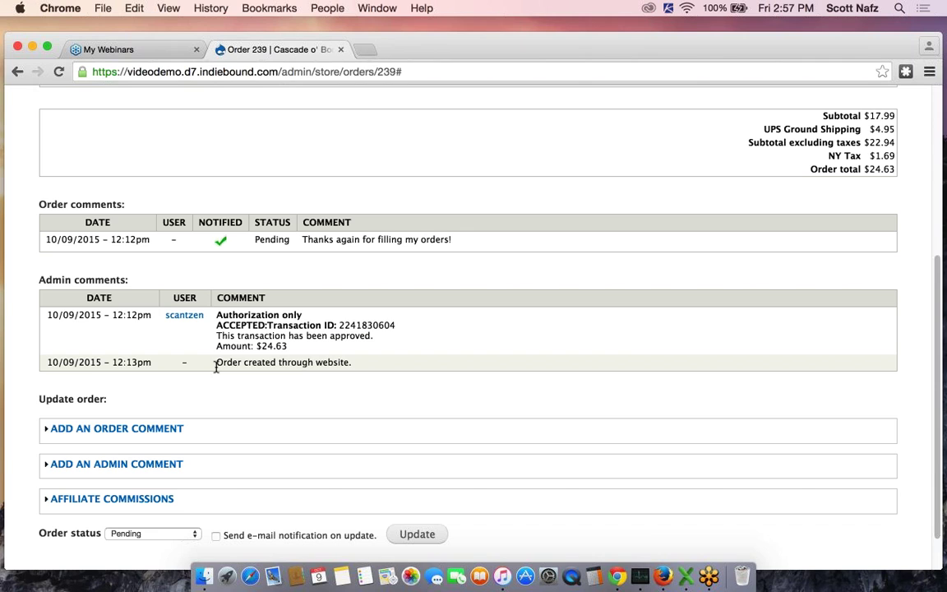
{"action": "left_click_drag", "start_coordinate": [215, 363], "coordinate": [359, 362]}
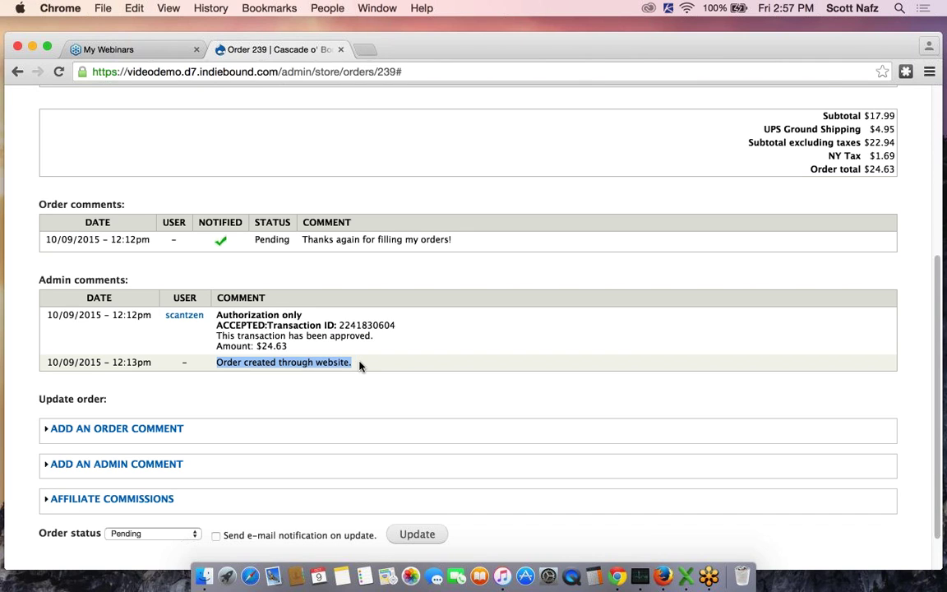
{"action": "left_click", "coordinate": [435, 362]}
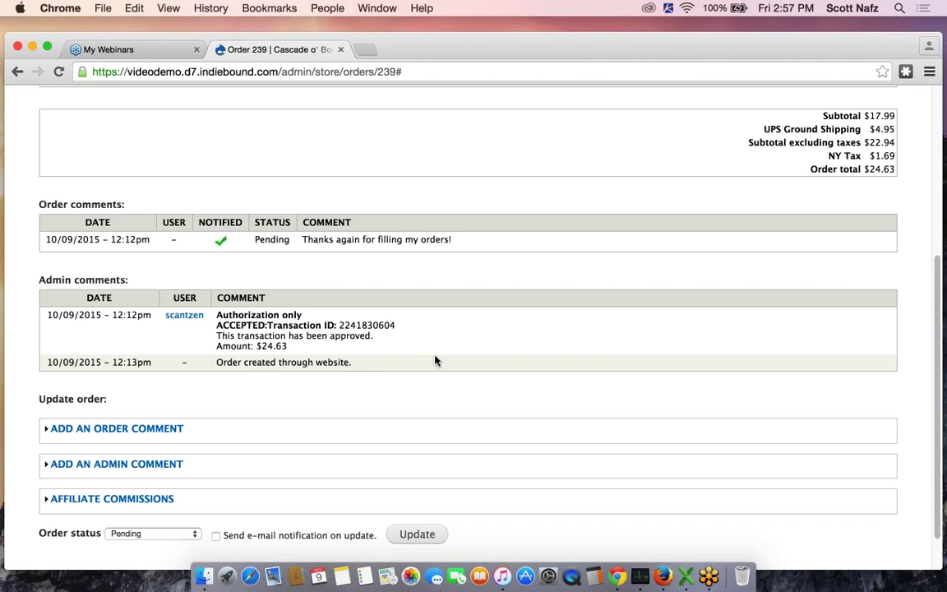
{"action": "scroll", "coordinate": [435, 360], "scroll_direction": "up", "scroll_amount": 1}
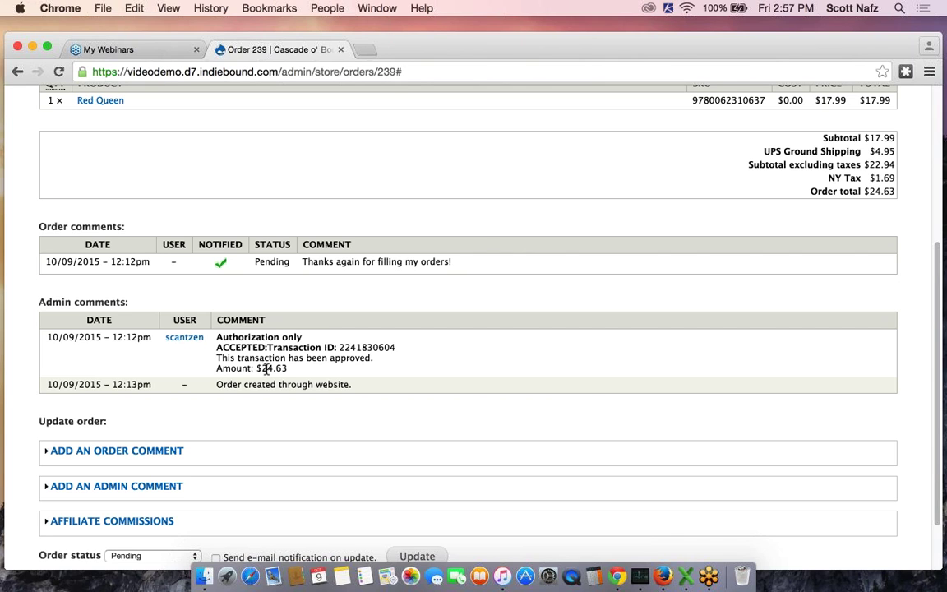
{"action": "left_click_drag", "start_coordinate": [262, 369], "coordinate": [294, 369]}
{"action": "left_click", "coordinate": [407, 343]}
{"action": "scroll", "coordinate": [453, 350], "scroll_direction": "up", "scroll_amount": 2}
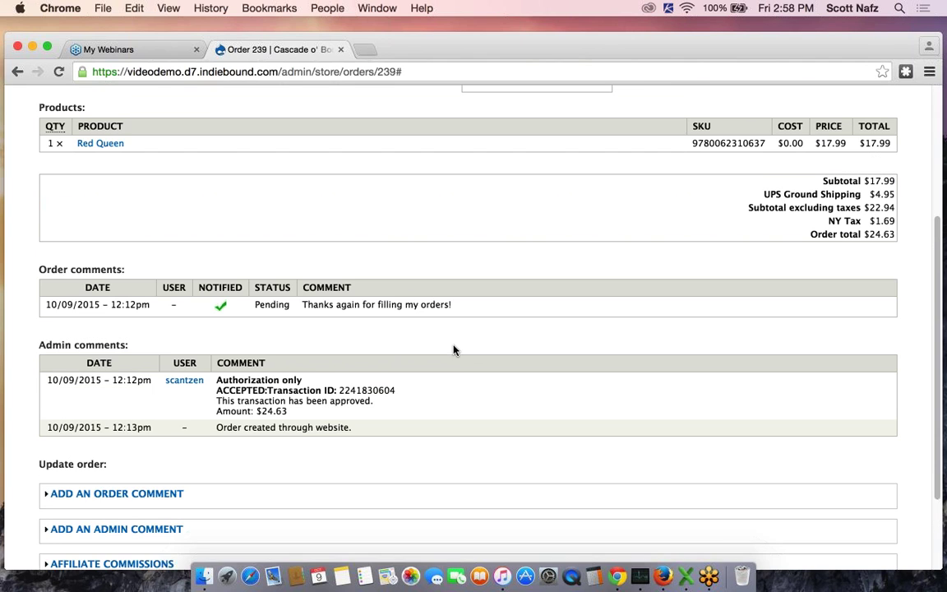
{"action": "scroll", "coordinate": [444, 374], "scroll_direction": "down", "scroll_amount": 1}
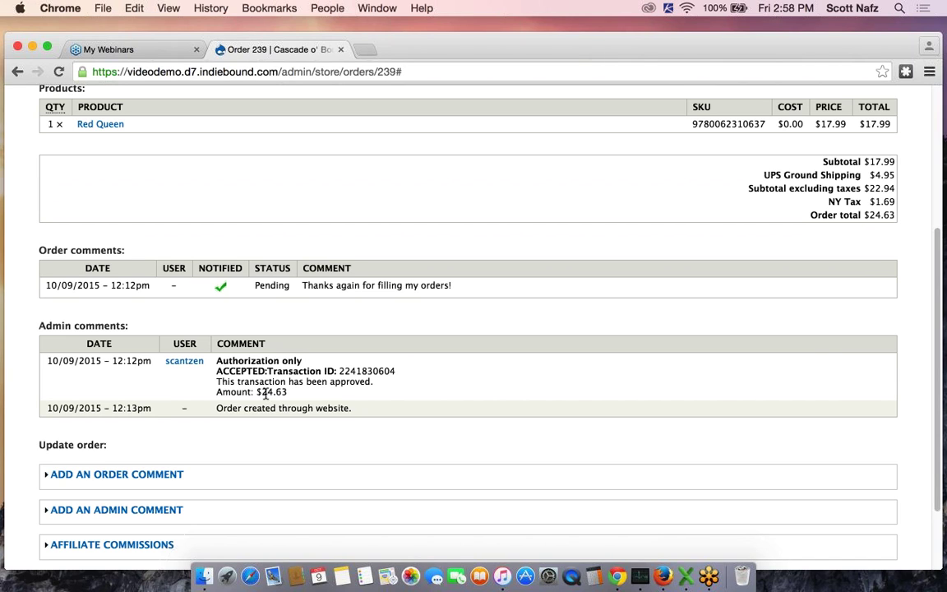
{"action": "left_click_drag", "start_coordinate": [264, 394], "coordinate": [287, 393]}
{"action": "left_click", "coordinate": [332, 395]}
{"action": "scroll", "coordinate": [384, 396], "scroll_direction": "up", "scroll_amount": 1}
{"action": "scroll", "coordinate": [423, 397], "scroll_direction": "up", "scroll_amount": 10}
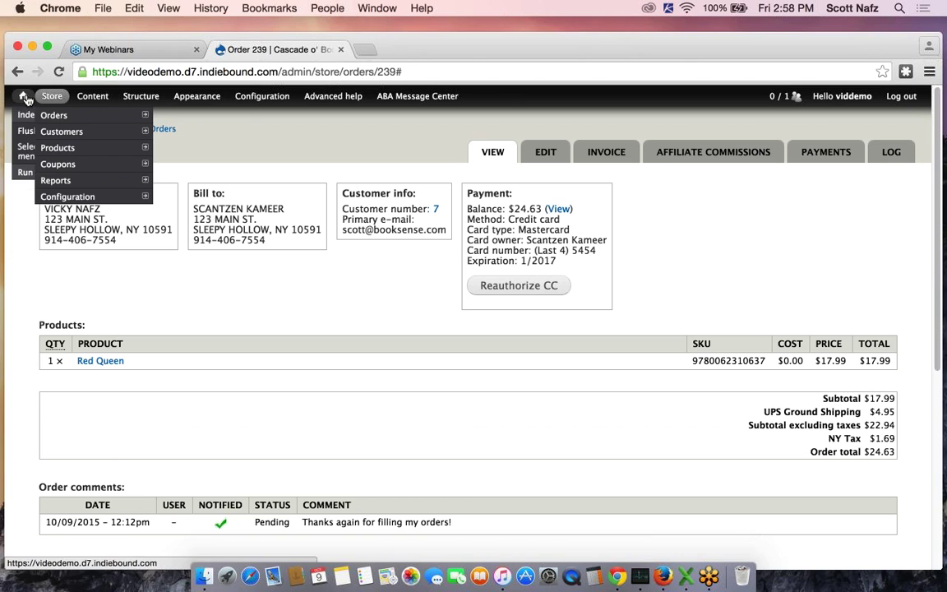
Return to the orders list and open order 240
{"action": "left_click", "coordinate": [17, 73]}
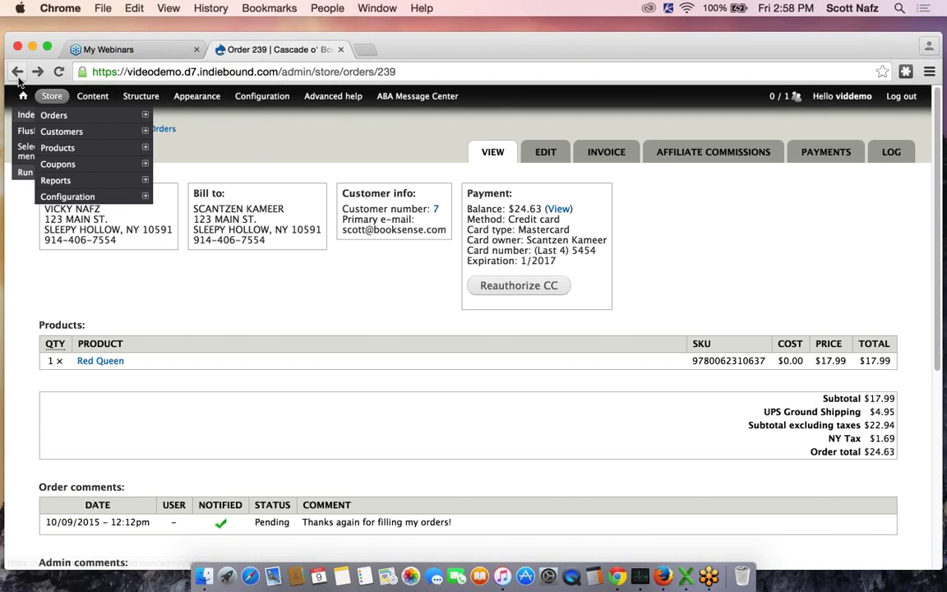
{"action": "left_click", "coordinate": [17, 74]}
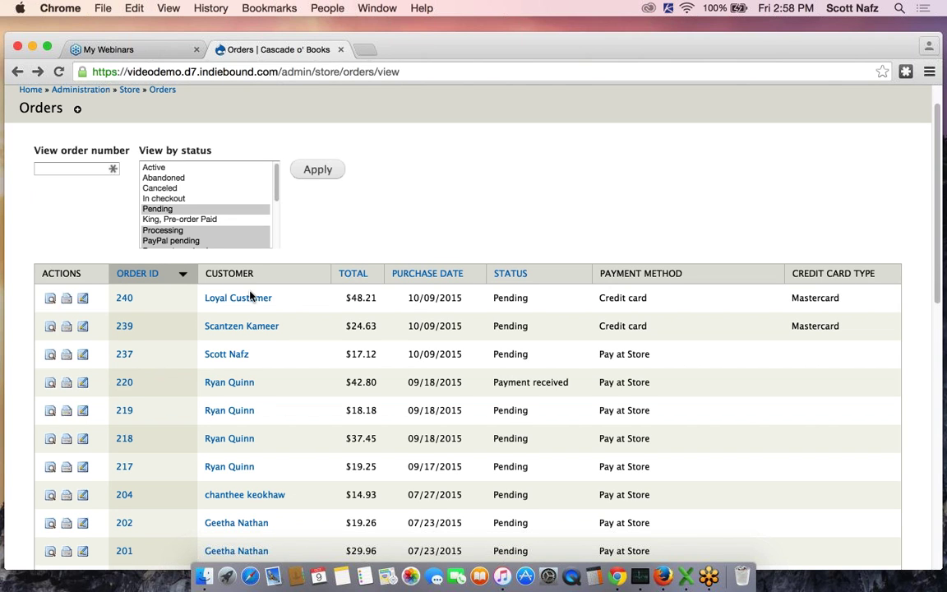
{"action": "left_click", "coordinate": [124, 298]}
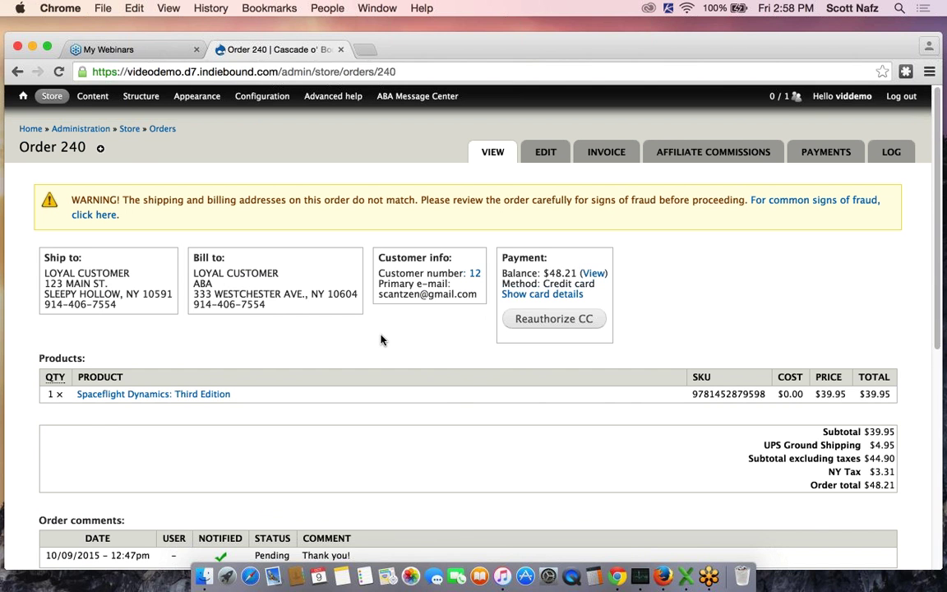
{"action": "scroll", "coordinate": [381, 340], "scroll_direction": "down", "scroll_amount": 5}
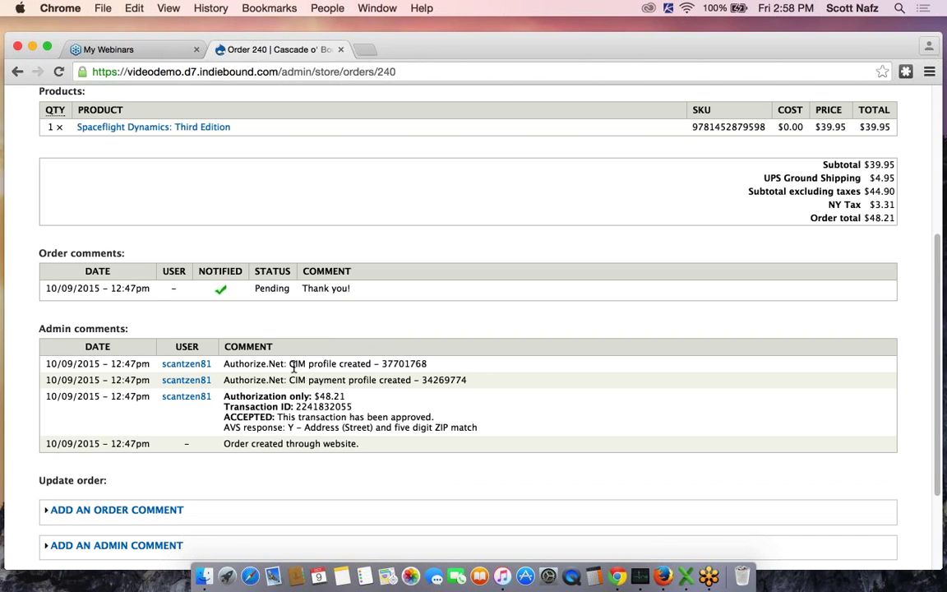
Highlight the CIM profile comments and the $48.21 authorized amount in order 240's admin comments
{"action": "left_click_drag", "start_coordinate": [307, 364], "coordinate": [351, 367]}
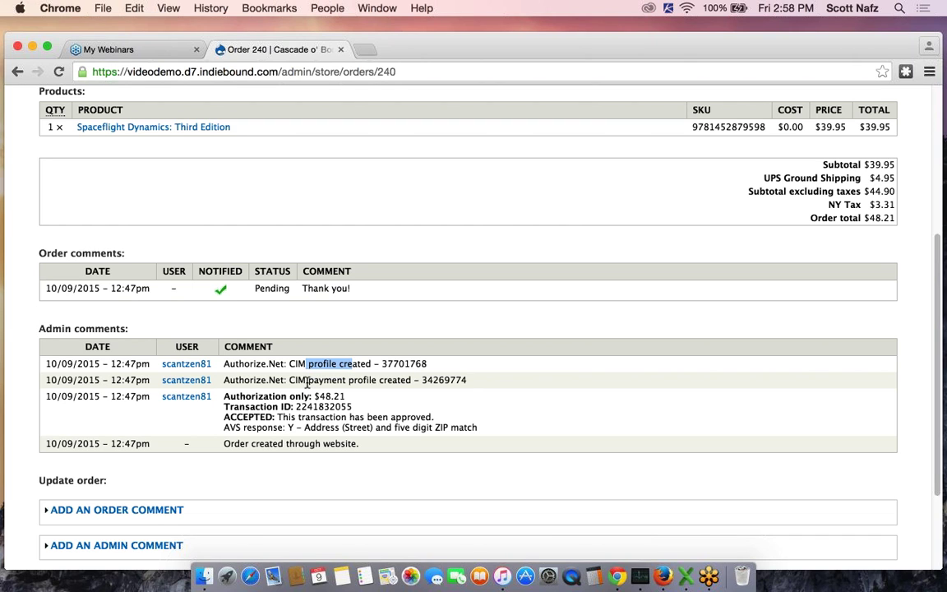
{"action": "left_click_drag", "start_coordinate": [309, 381], "coordinate": [385, 386]}
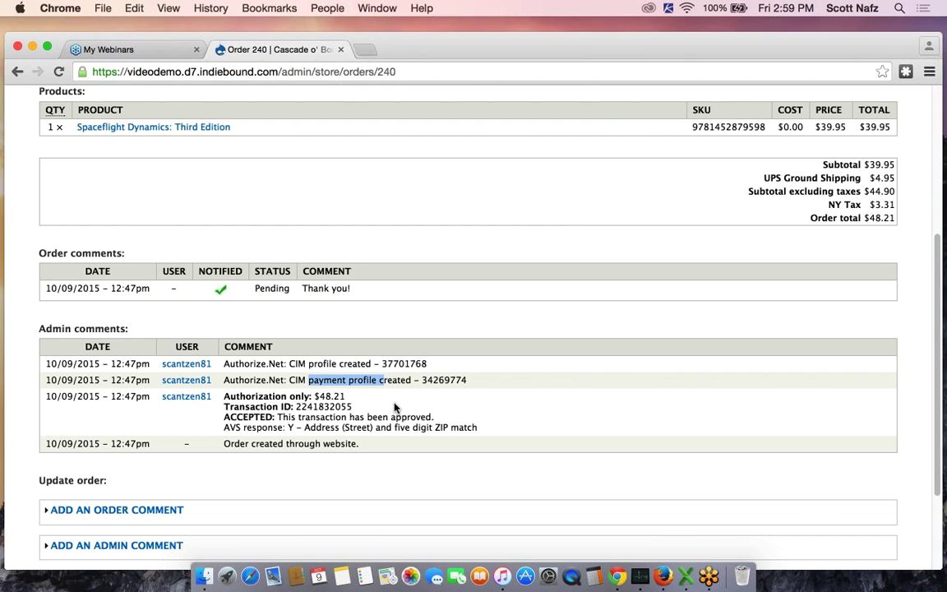
{"action": "left_click", "coordinate": [393, 408]}
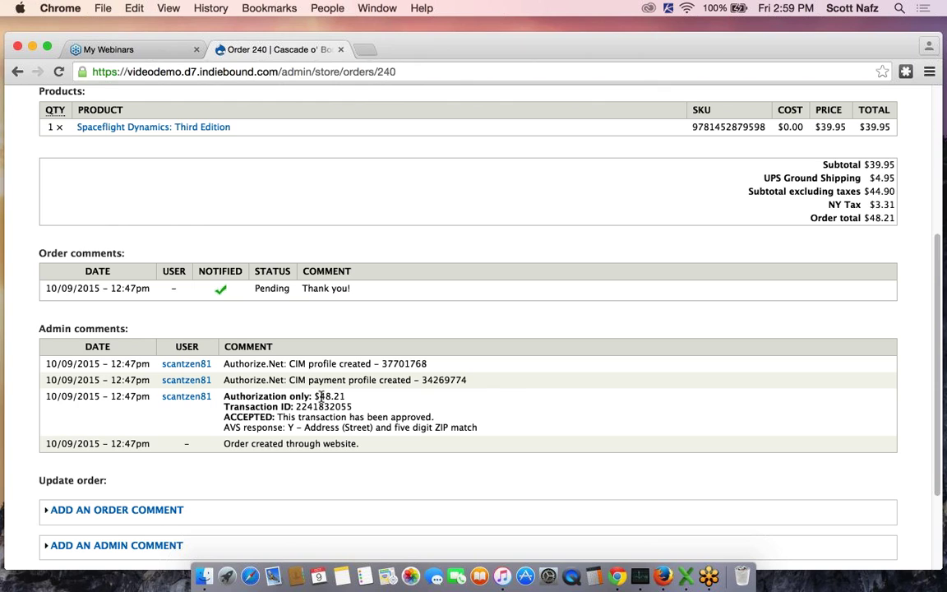
{"action": "left_click_drag", "start_coordinate": [320, 396], "coordinate": [346, 398]}
{"action": "left_click", "coordinate": [346, 397]}
{"action": "scroll", "coordinate": [715, 229], "scroll_direction": "up", "scroll_amount": 5}
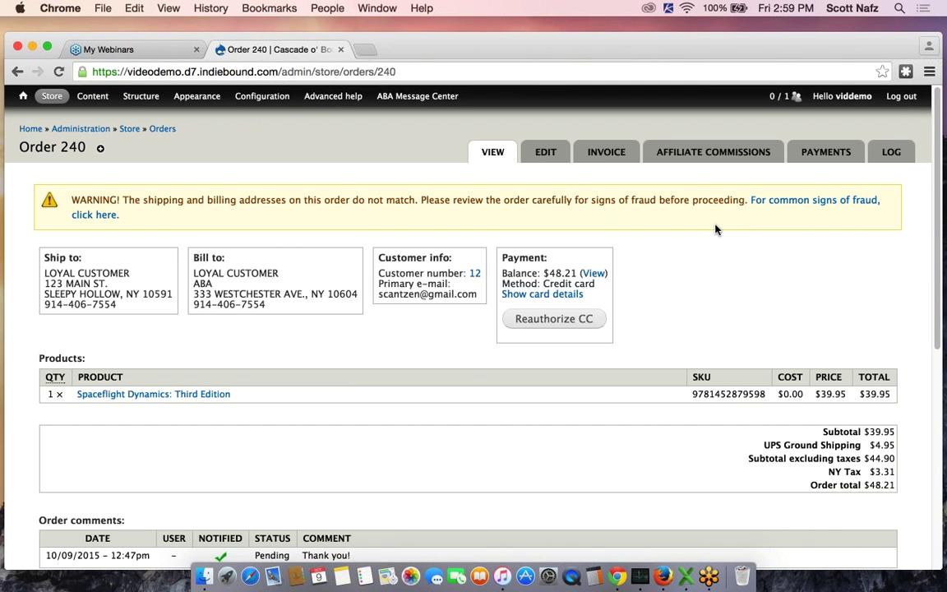
{"action": "left_click", "coordinate": [844, 109]}
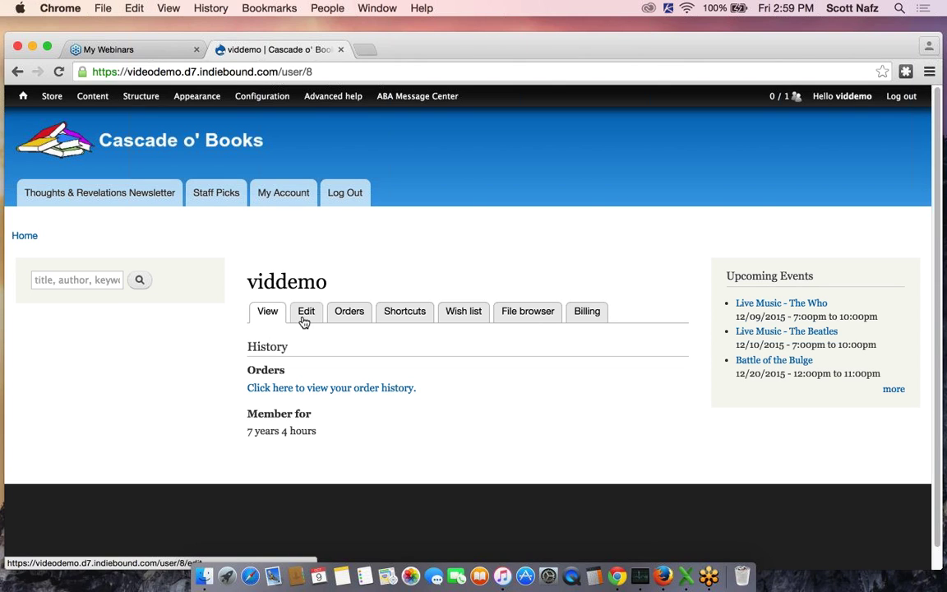
{"action": "left_click", "coordinate": [588, 312]}
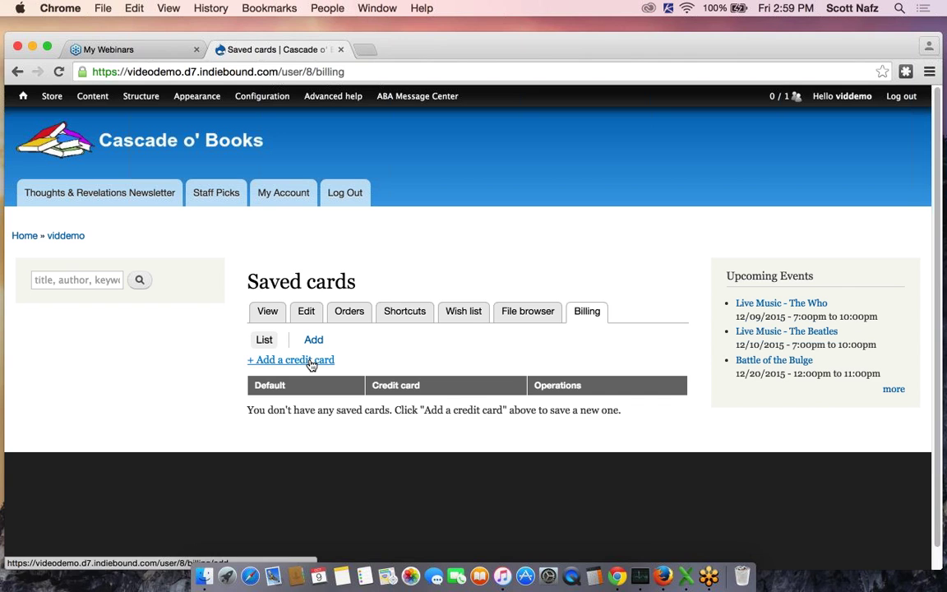
{"action": "left_click", "coordinate": [311, 361]}
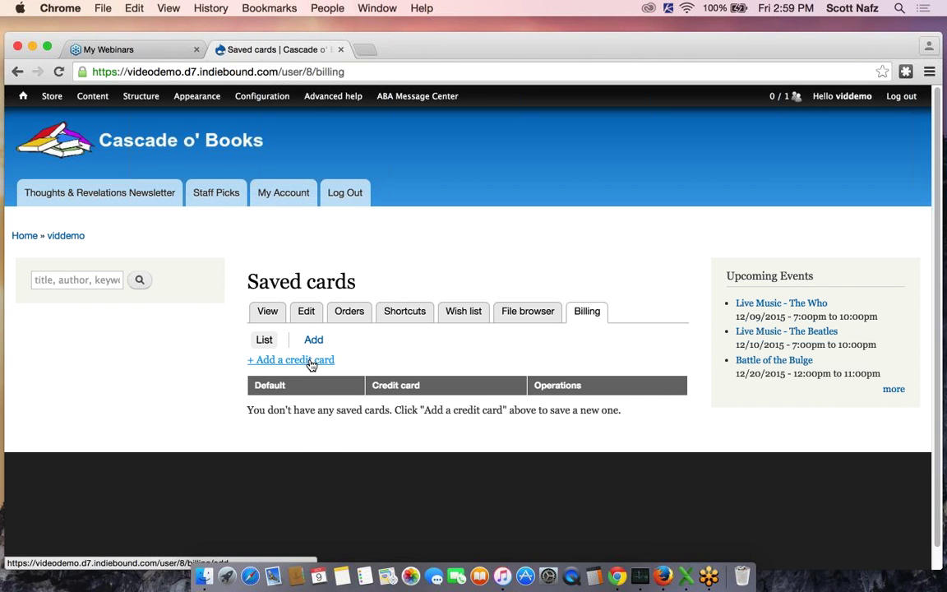
{"action": "scroll", "coordinate": [311, 364], "scroll_direction": "down", "scroll_amount": 10}
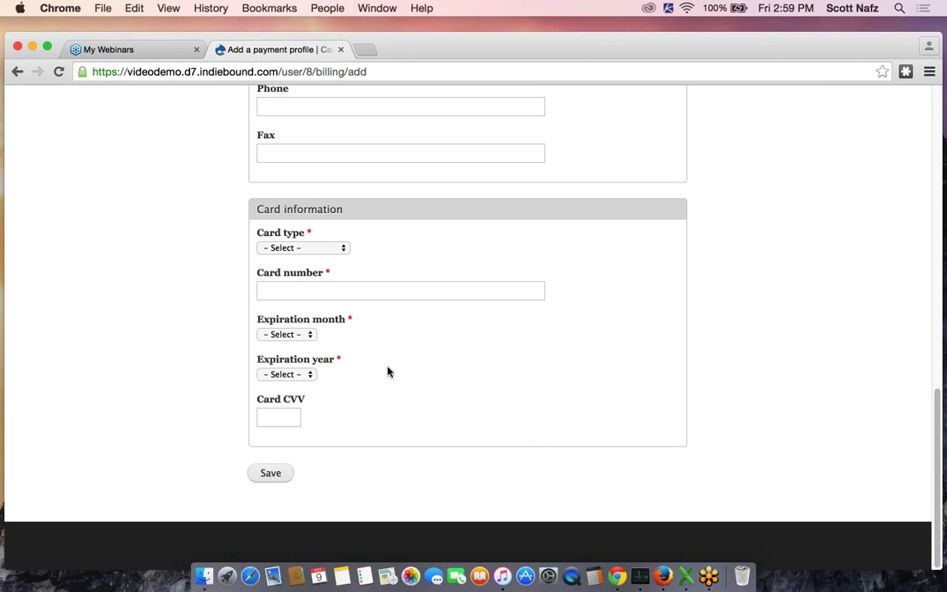
{"action": "scroll", "coordinate": [431, 439], "scroll_direction": "up", "scroll_amount": 1}
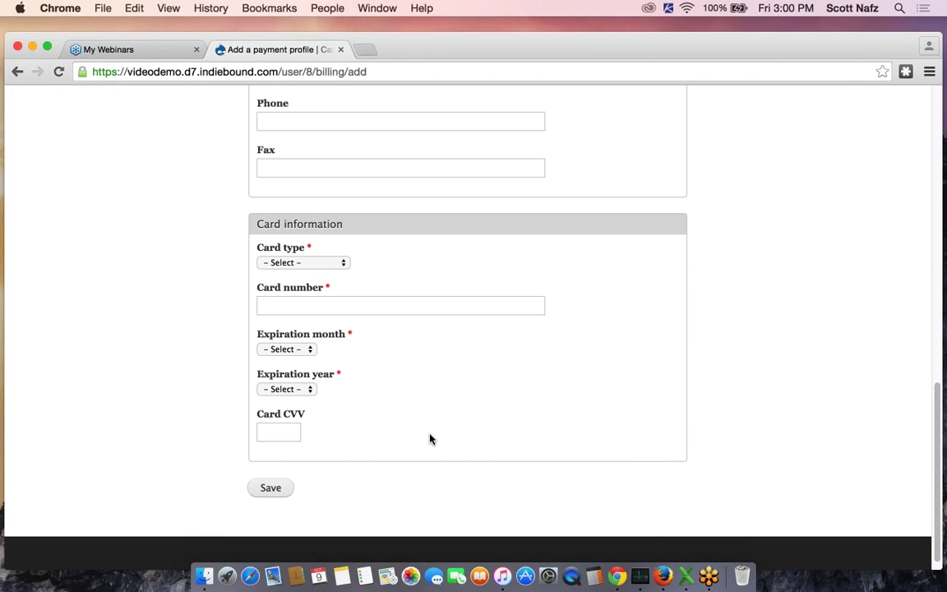
{"action": "scroll", "coordinate": [429, 439], "scroll_direction": "up", "scroll_amount": 10}
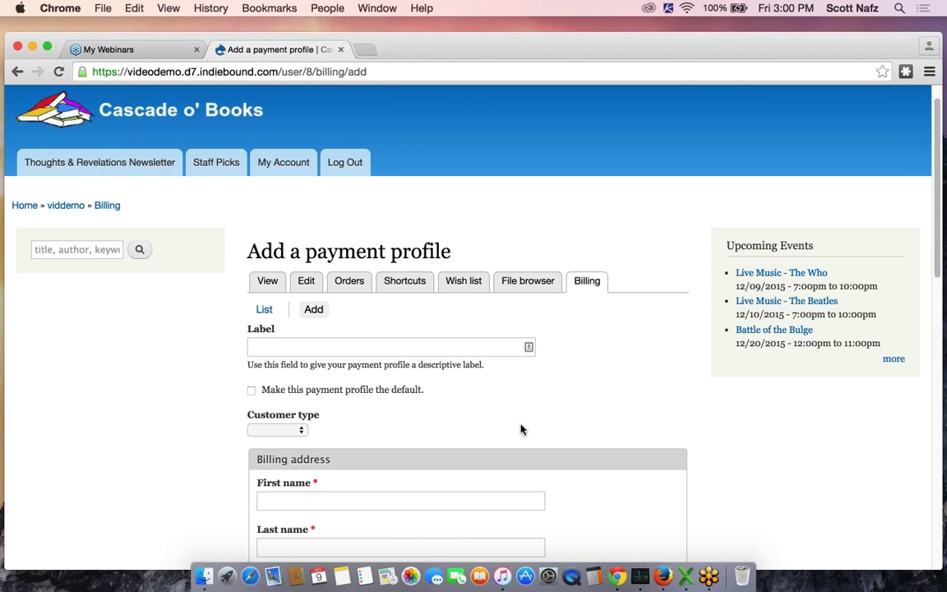
{"action": "left_click", "coordinate": [16, 72]}
{"action": "left_click", "coordinate": [16, 72]}
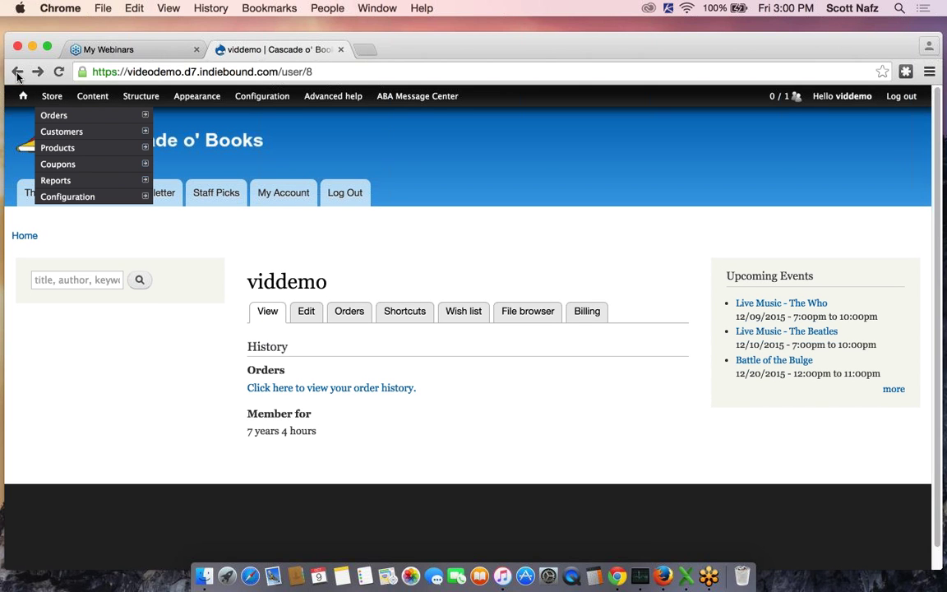
{"action": "left_click", "coordinate": [17, 72]}
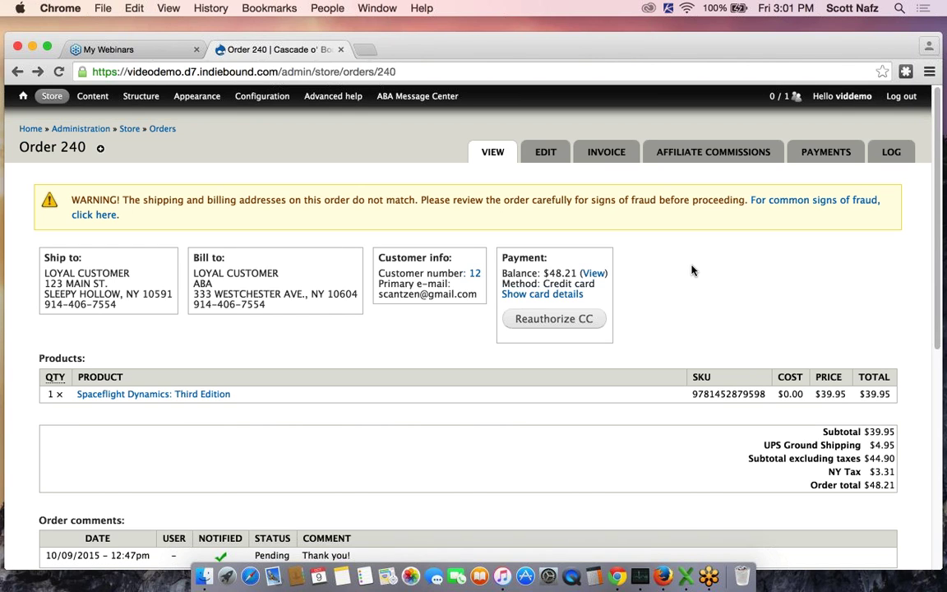
{"action": "scroll", "coordinate": [692, 270], "scroll_direction": "down", "scroll_amount": 3}
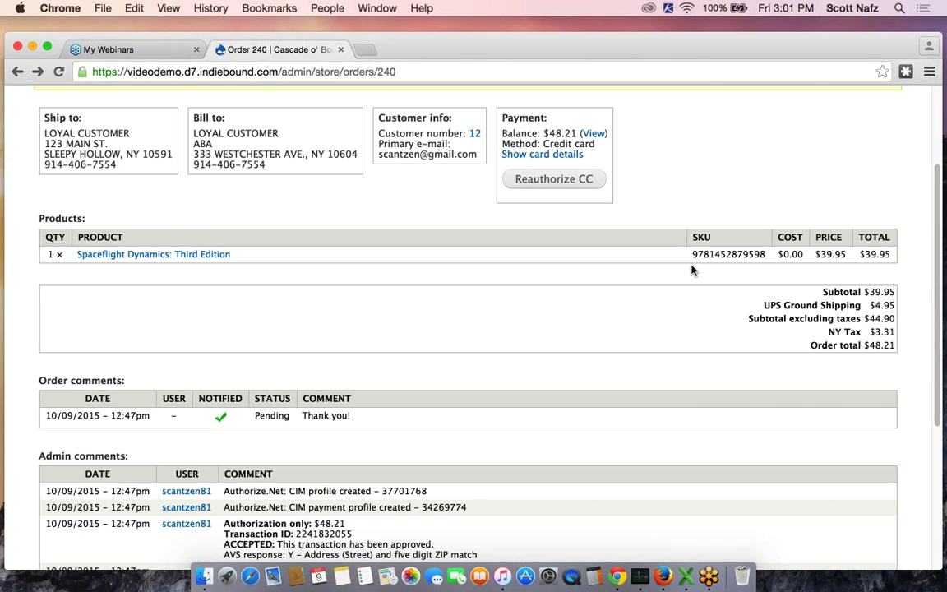
{"action": "scroll", "coordinate": [692, 270], "scroll_direction": "down", "scroll_amount": 1}
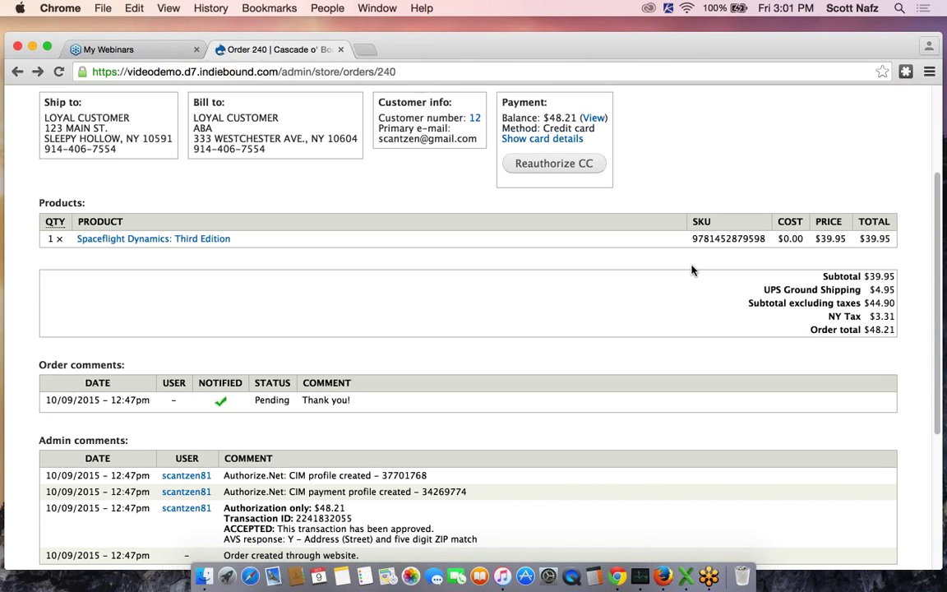
{"action": "scroll", "coordinate": [480, 333], "scroll_direction": "down", "scroll_amount": 1}
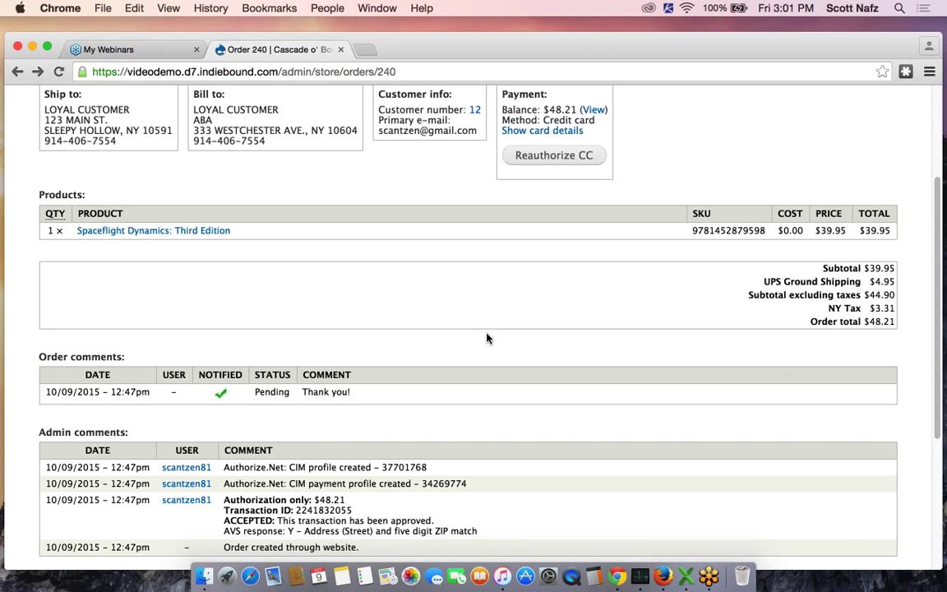
{"action": "scroll", "coordinate": [486, 337], "scroll_direction": "up", "scroll_amount": 2}
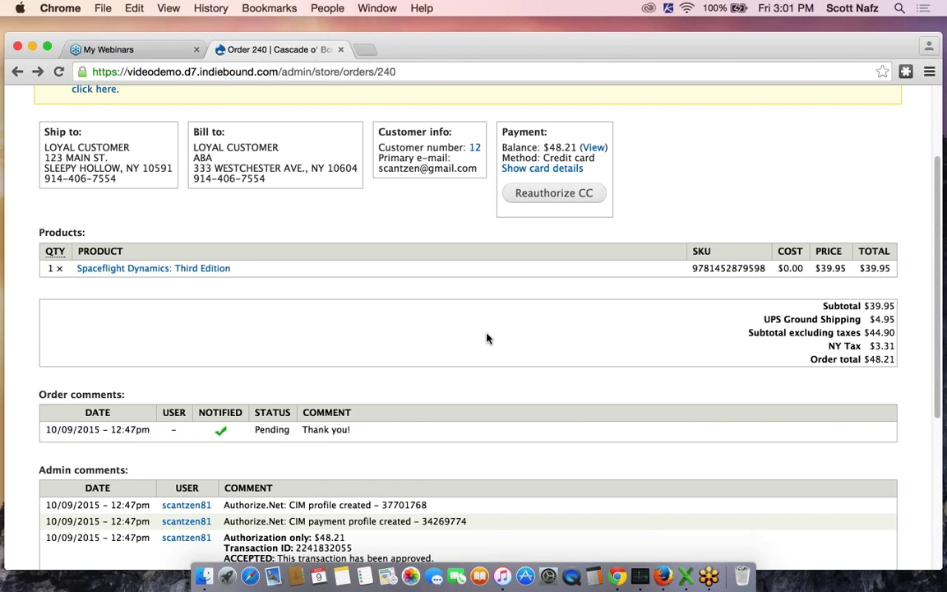
{"action": "scroll", "coordinate": [493, 358], "scroll_direction": "up", "scroll_amount": 2}
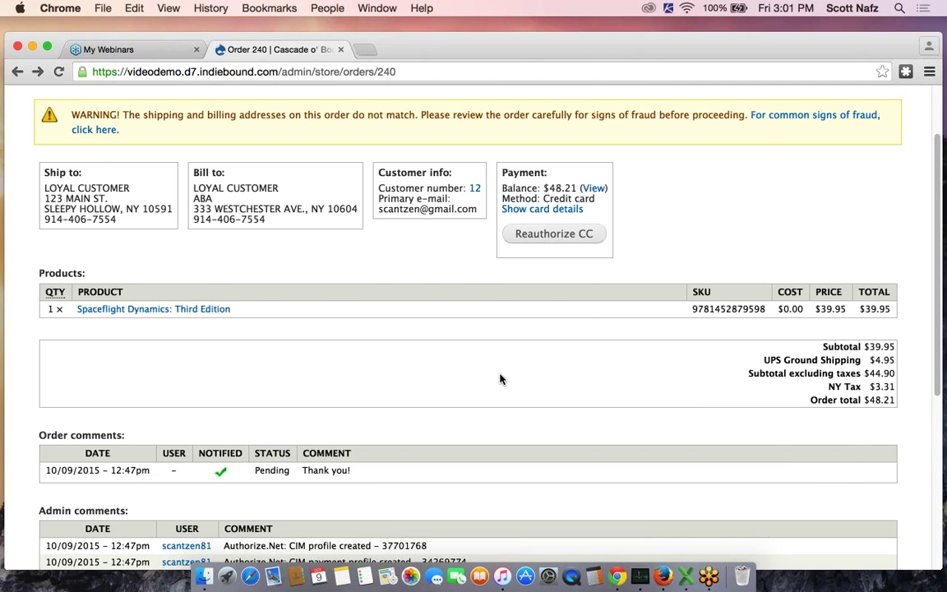
{"action": "scroll", "coordinate": [501, 379], "scroll_direction": "up", "scroll_amount": 4}
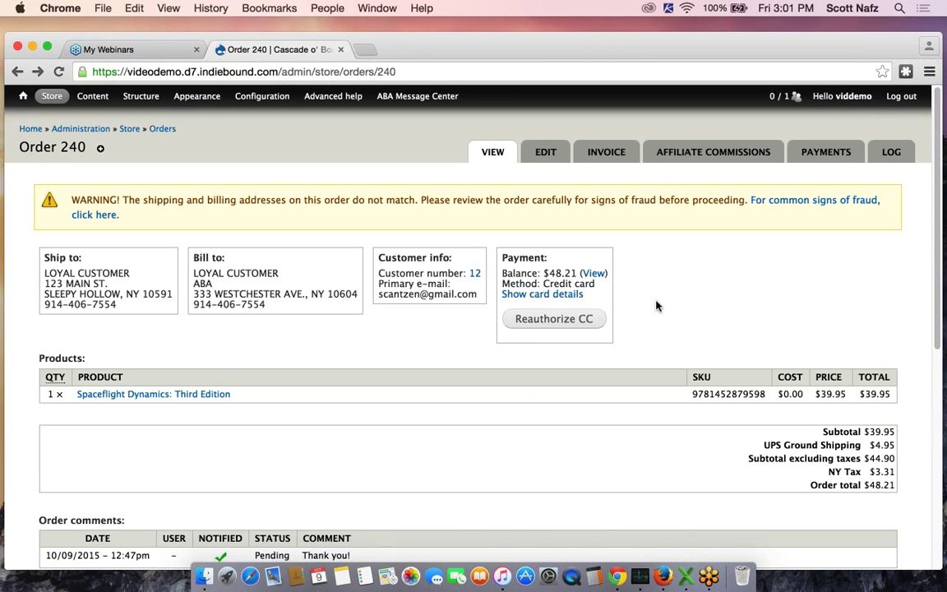
Open Order 240's edit form and scroll to the Bill to, Payment and Products sections
{"action": "left_click", "coordinate": [549, 156]}
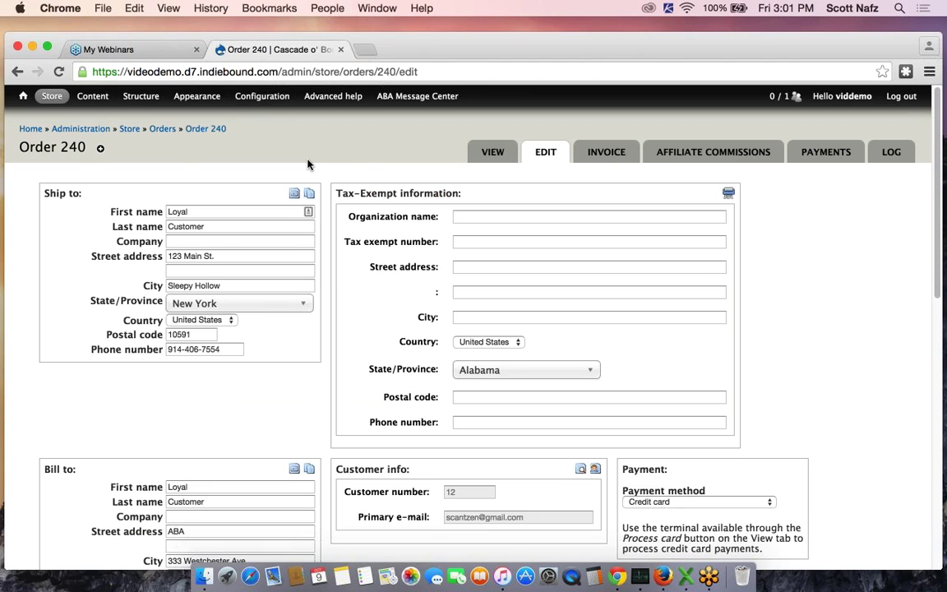
{"action": "scroll", "coordinate": [308, 162], "scroll_direction": "down", "scroll_amount": 1}
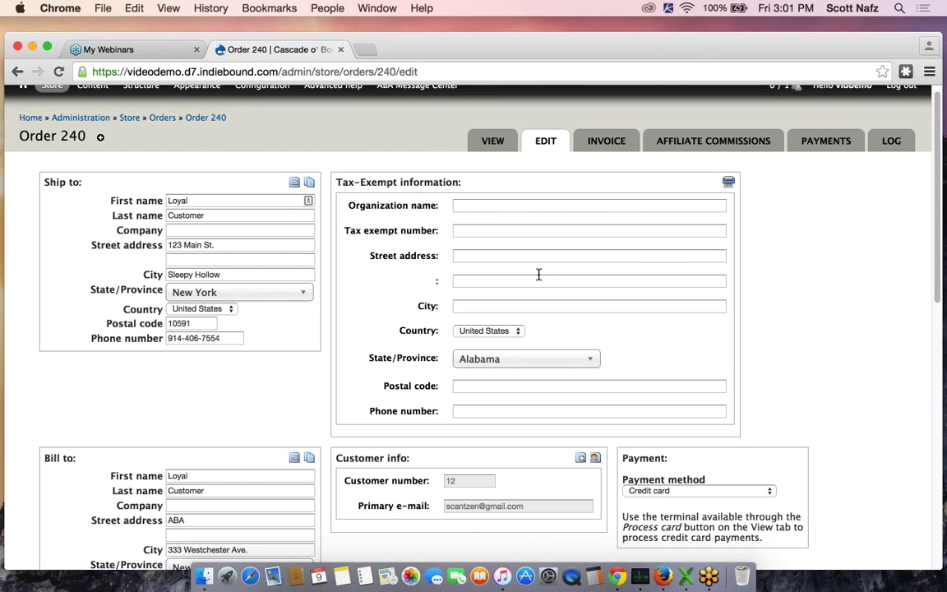
{"action": "scroll", "coordinate": [538, 280], "scroll_direction": "down", "scroll_amount": 5}
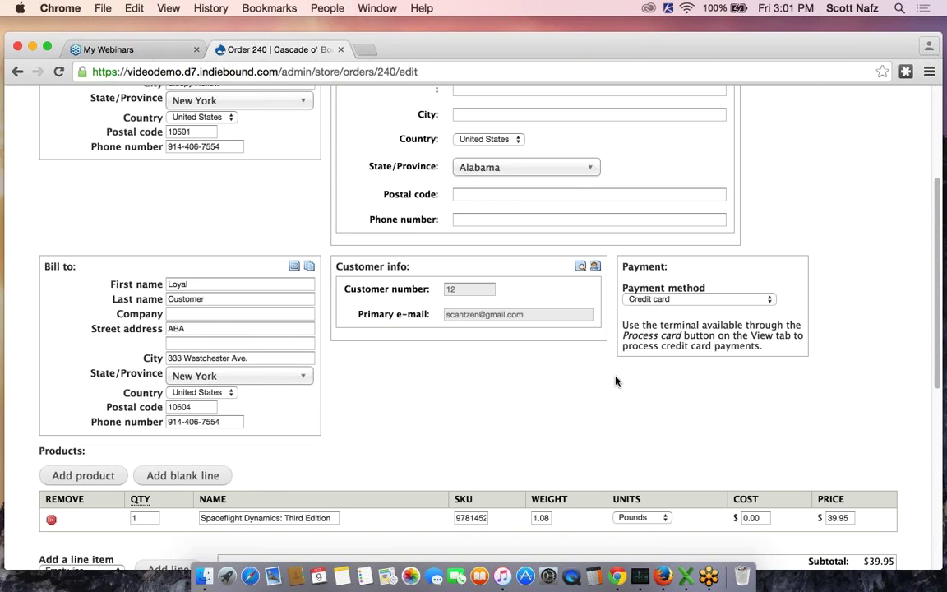
{"action": "left_click", "coordinate": [693, 299]}
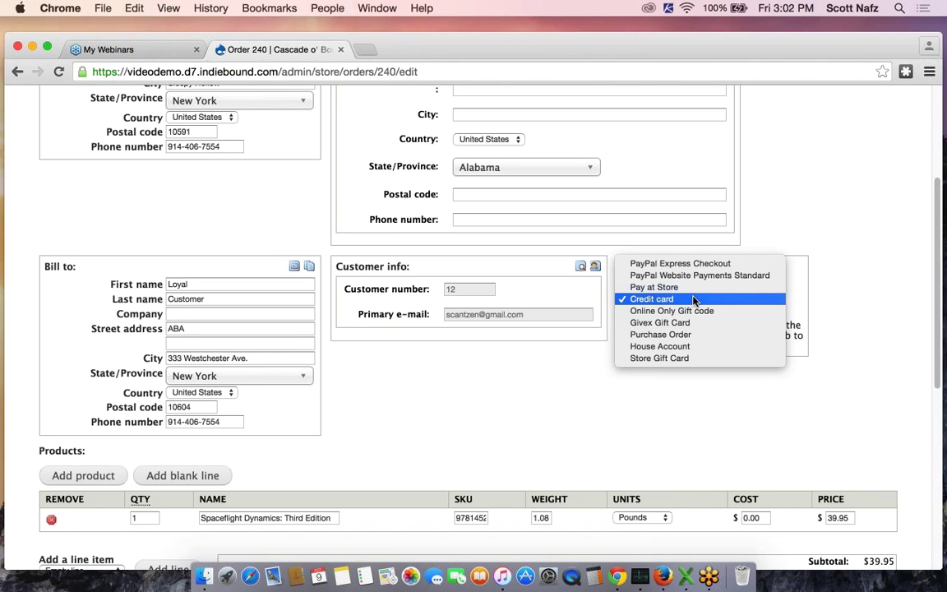
{"action": "left_click", "coordinate": [693, 299]}
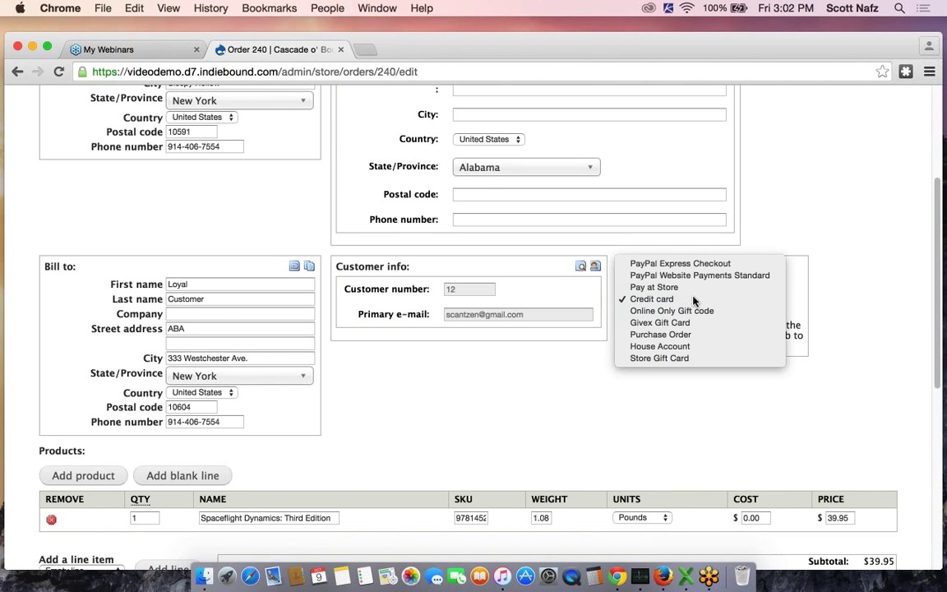
{"action": "left_click", "coordinate": [693, 299]}
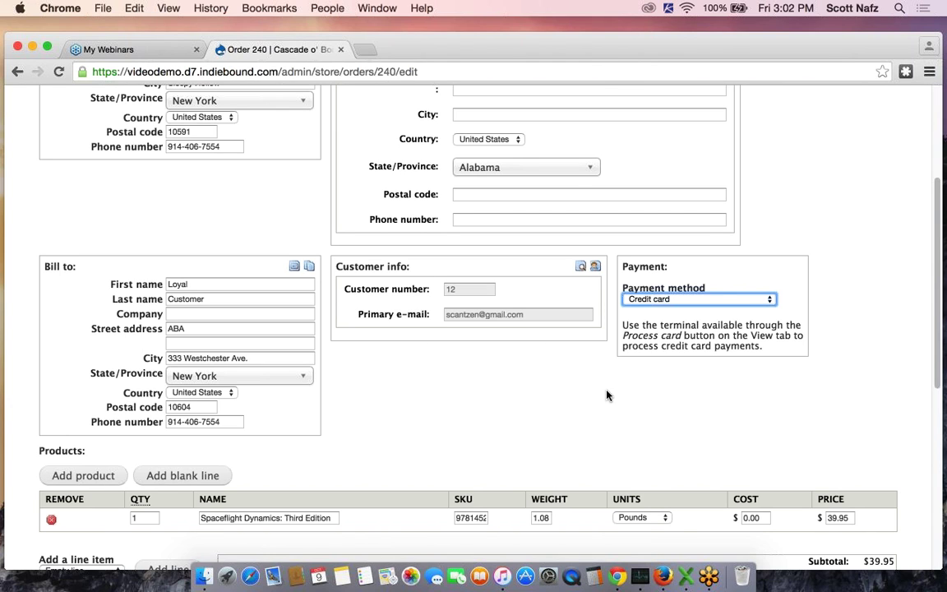
{"action": "left_click", "coordinate": [687, 300]}
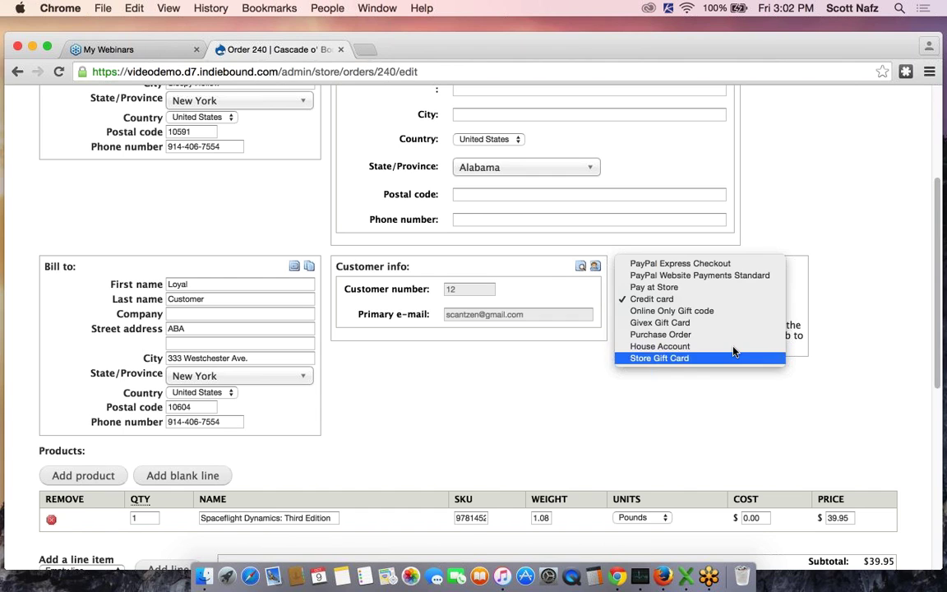
{"action": "left_click", "coordinate": [860, 324]}
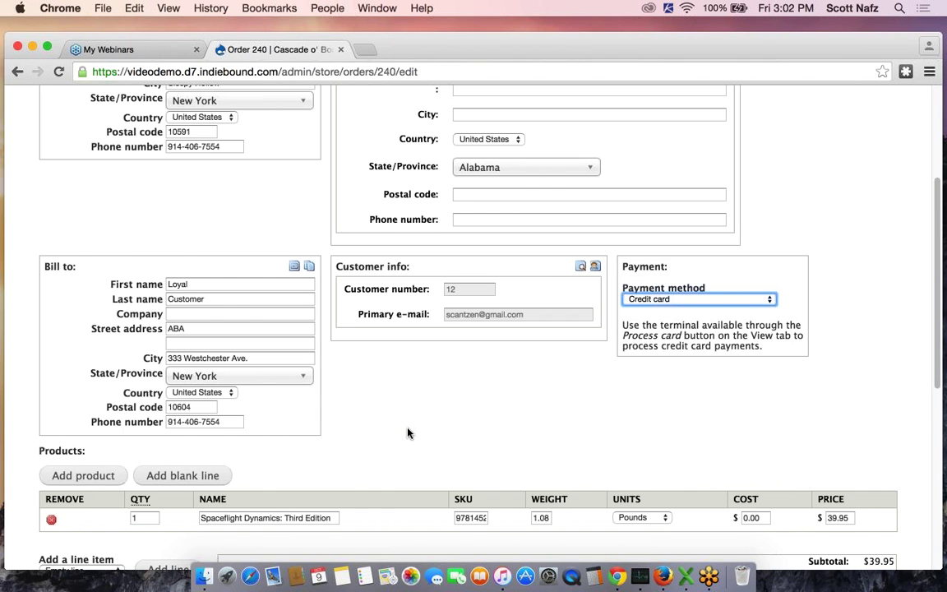
{"action": "scroll", "coordinate": [408, 433], "scroll_direction": "down", "scroll_amount": 2}
{"action": "scroll", "coordinate": [407, 432], "scroll_direction": "down", "scroll_amount": 10}
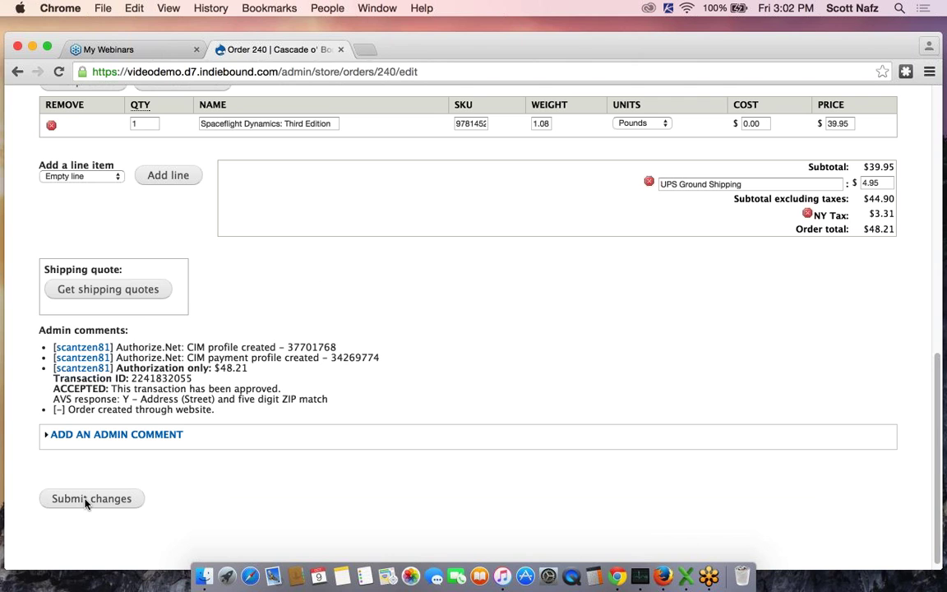
{"action": "scroll", "coordinate": [86, 503], "scroll_direction": "up", "scroll_amount": 4}
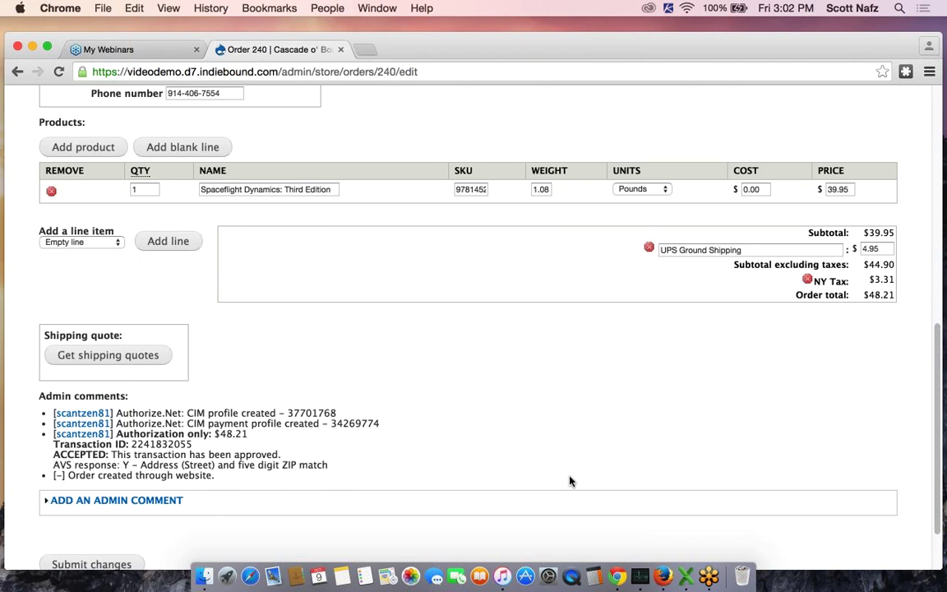
{"action": "scroll", "coordinate": [570, 481], "scroll_direction": "up", "scroll_amount": 3}
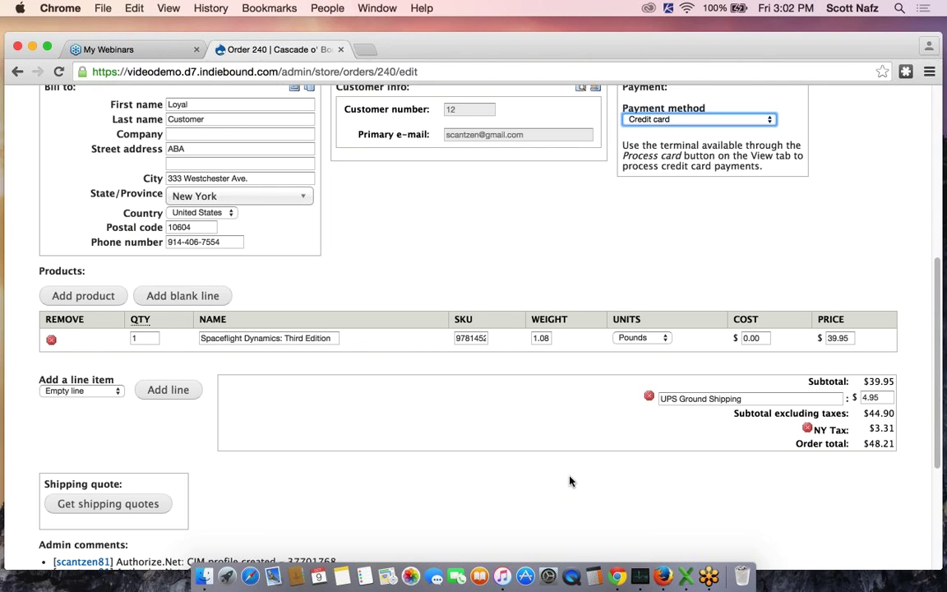
{"action": "scroll", "coordinate": [569, 481], "scroll_direction": "up", "scroll_amount": 2}
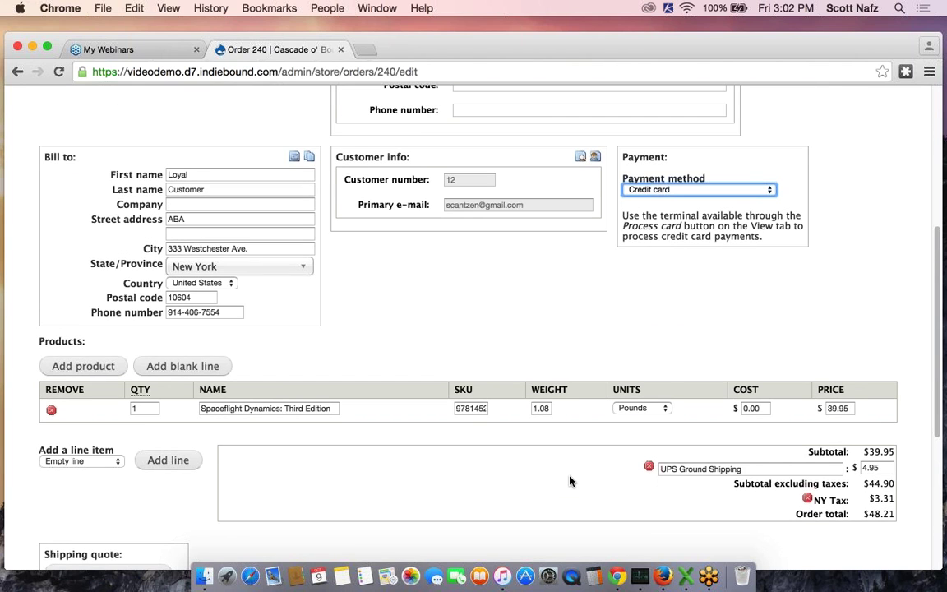
{"action": "scroll", "coordinate": [465, 271], "scroll_direction": "down", "scroll_amount": 2}
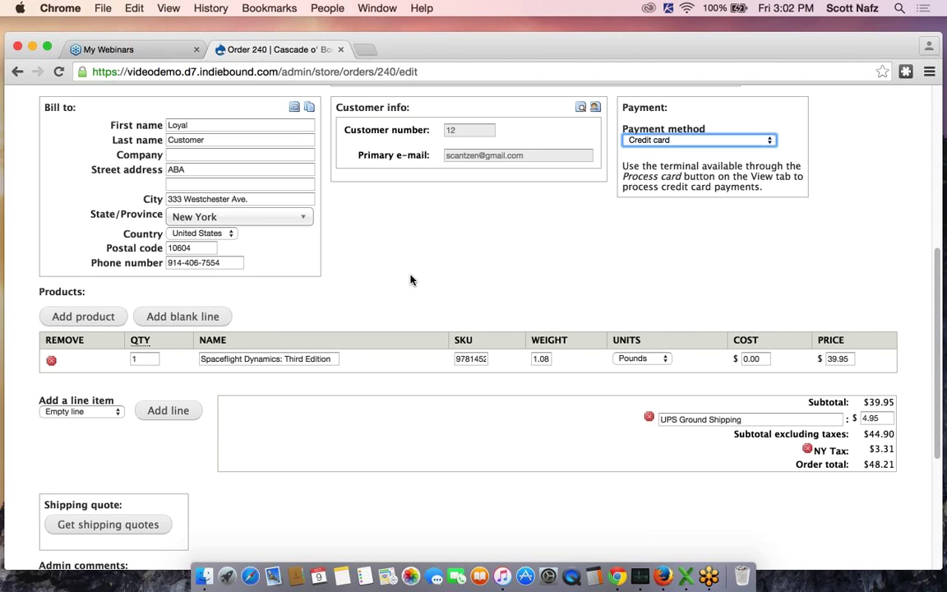
Add One Fish Two Fish Red Fish Blue Fish (search 'red') to order 240 and remove Spaceflight Dynamics
{"action": "left_click", "coordinate": [82, 323]}
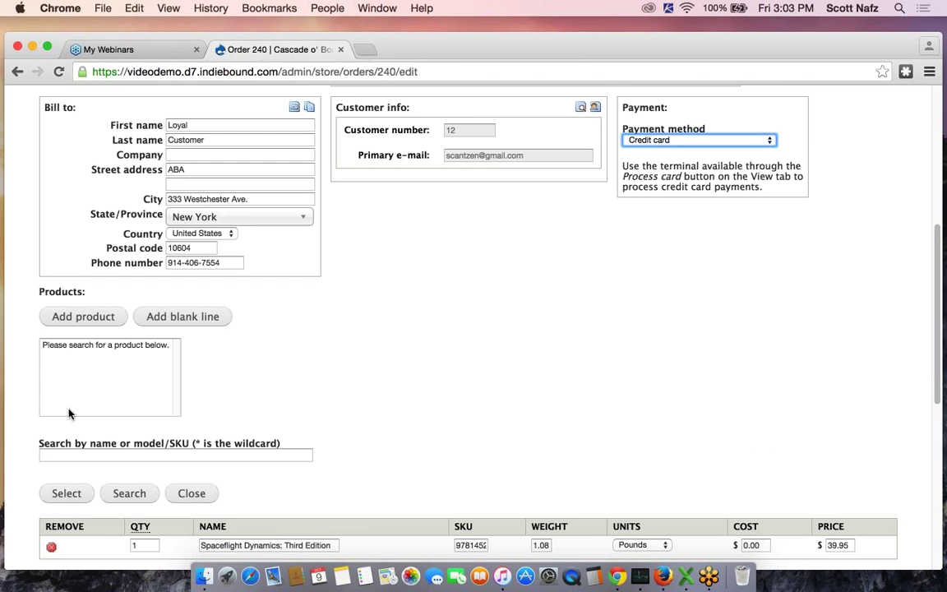
{"action": "left_click", "coordinate": [105, 453]}
{"action": "type", "text": "red"}
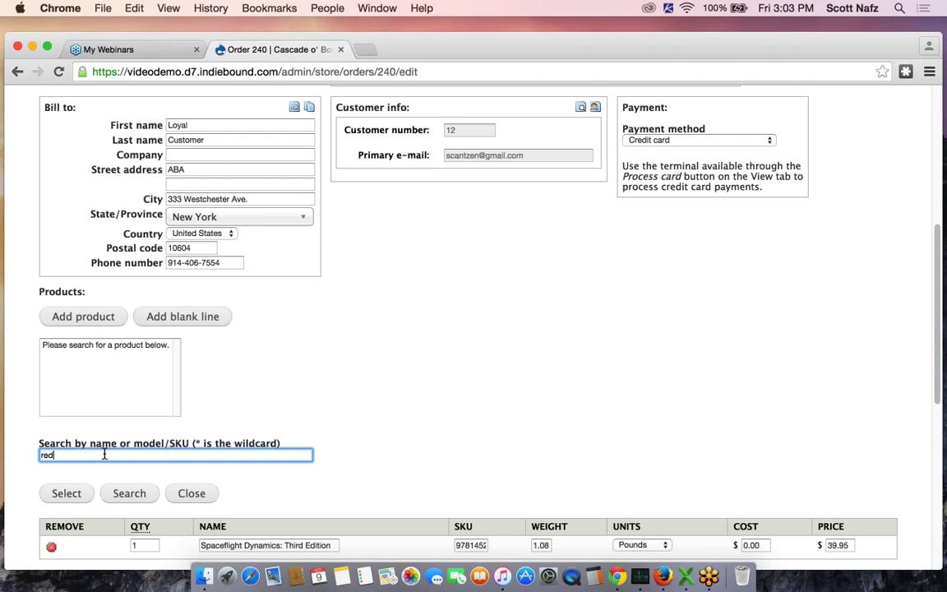
{"action": "left_click", "coordinate": [125, 496]}
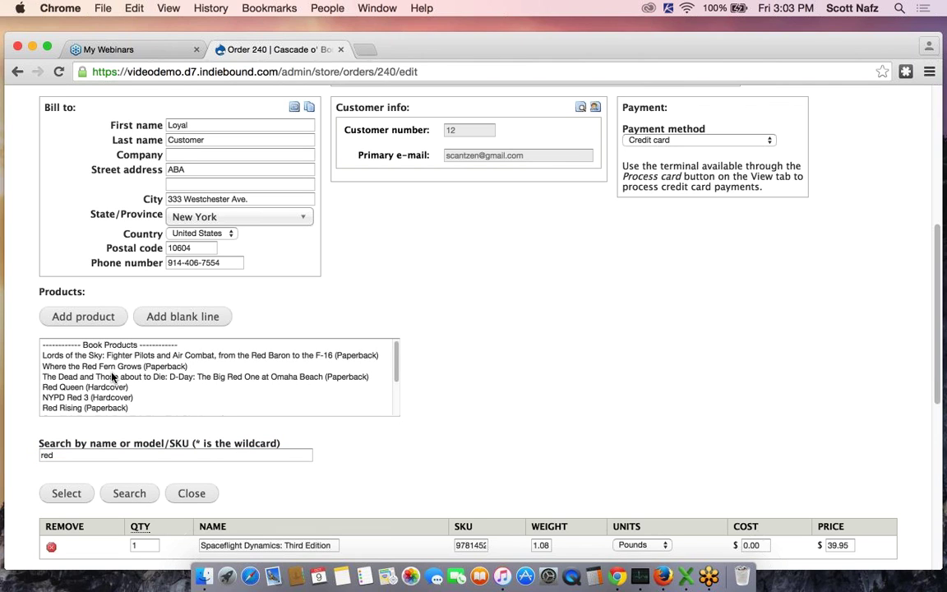
{"action": "scroll", "coordinate": [113, 377], "scroll_direction": "down", "scroll_amount": 3}
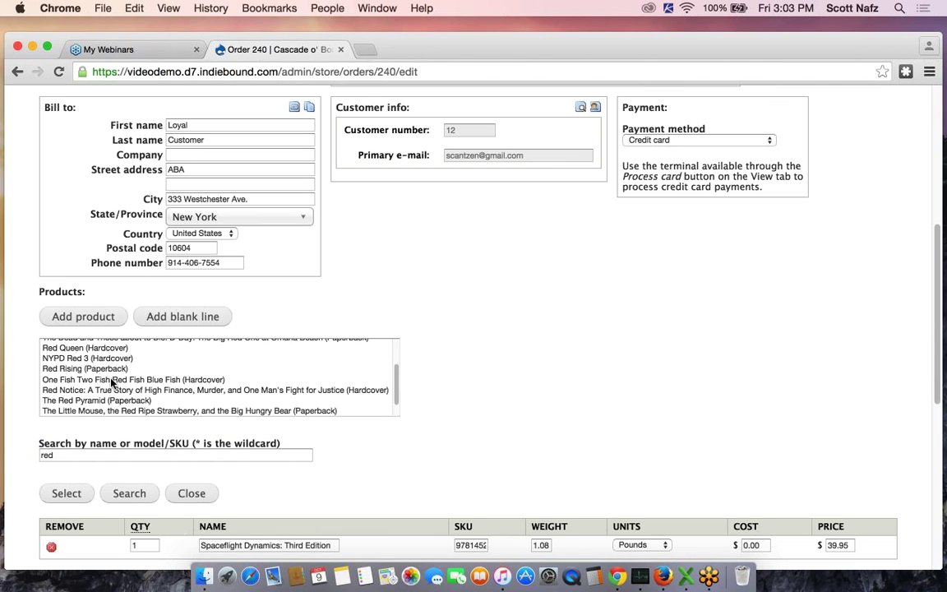
{"action": "left_click", "coordinate": [184, 381]}
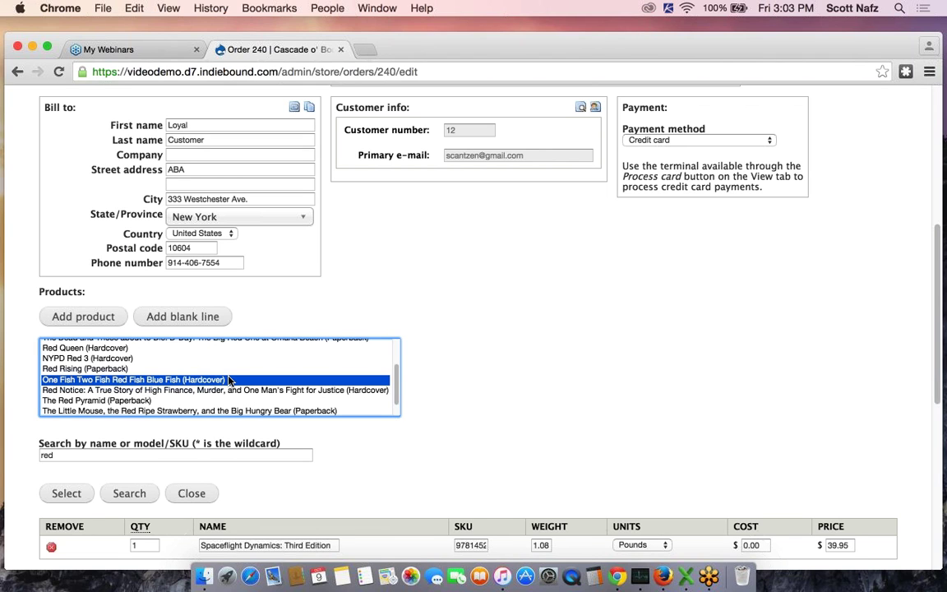
{"action": "left_click", "coordinate": [69, 494]}
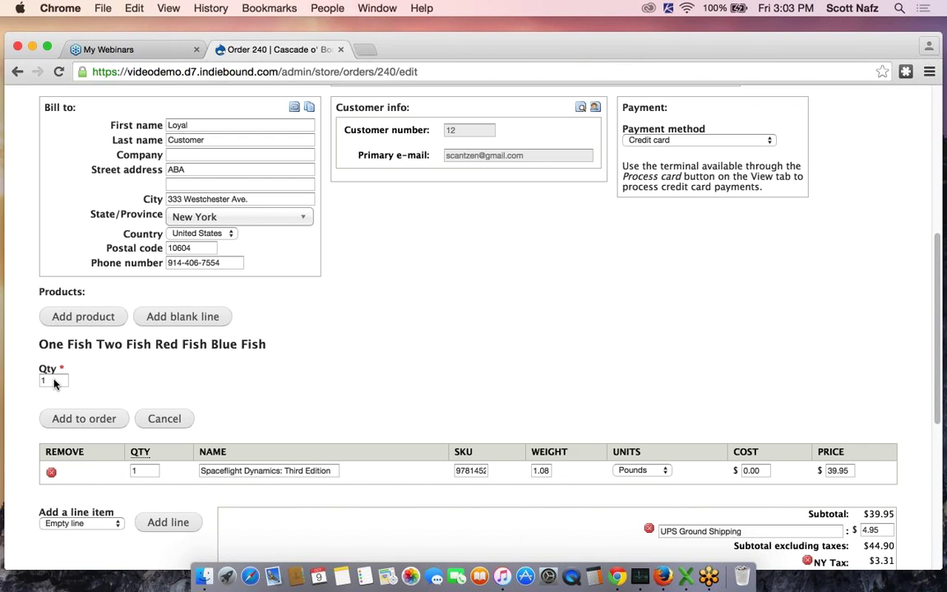
{"action": "left_click", "coordinate": [84, 419]}
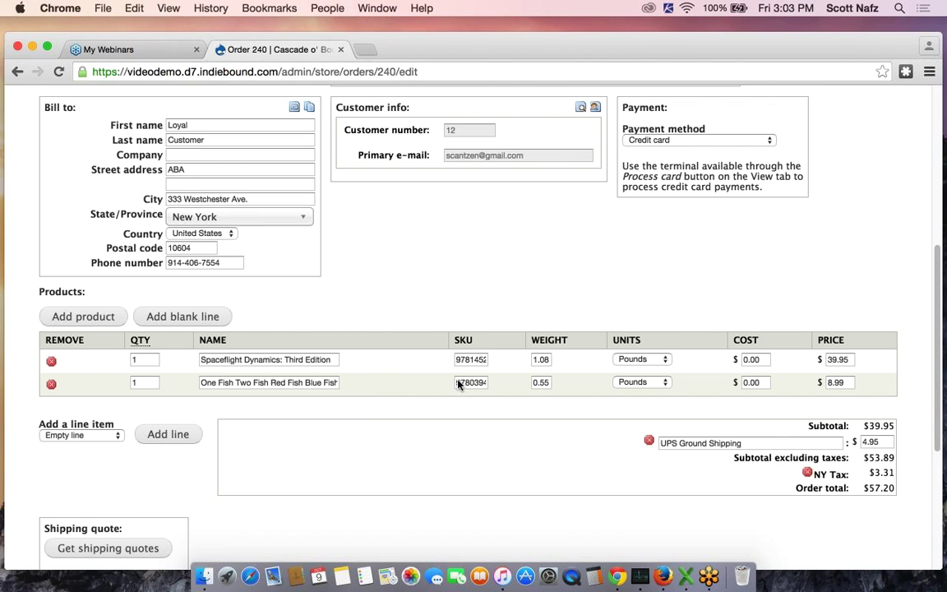
{"action": "scroll", "coordinate": [414, 388], "scroll_direction": "down", "scroll_amount": 2}
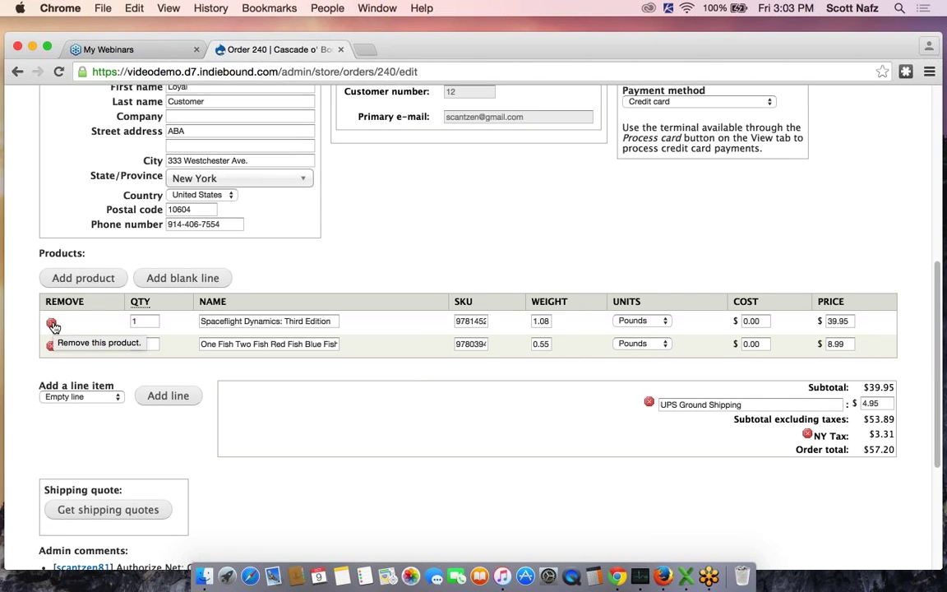
{"action": "left_click", "coordinate": [52, 325]}
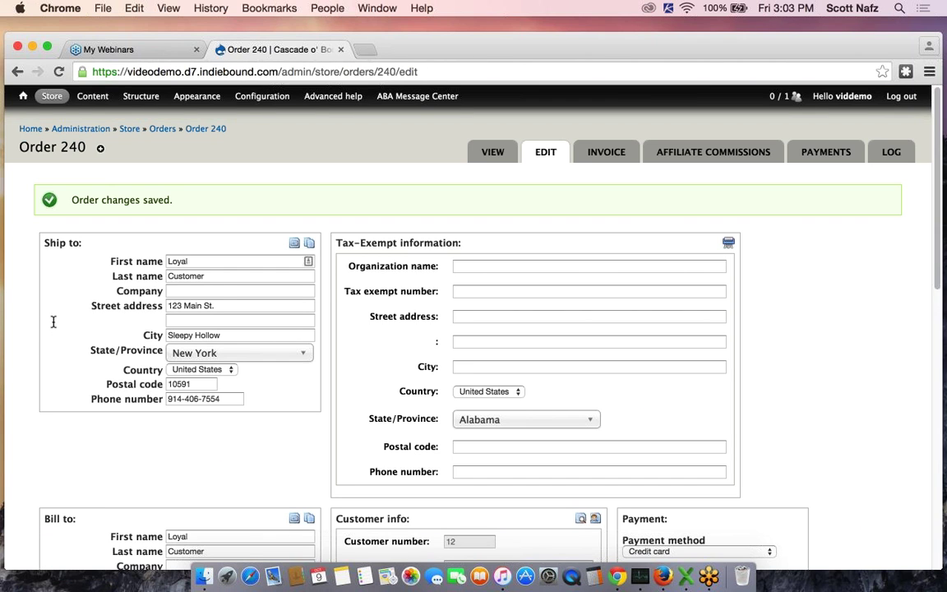
Change the One Fish Two Fish Red Fish Blue Fish quantity to 2 and submit the changes
{"action": "scroll", "coordinate": [53, 322], "scroll_direction": "down", "scroll_amount": 10}
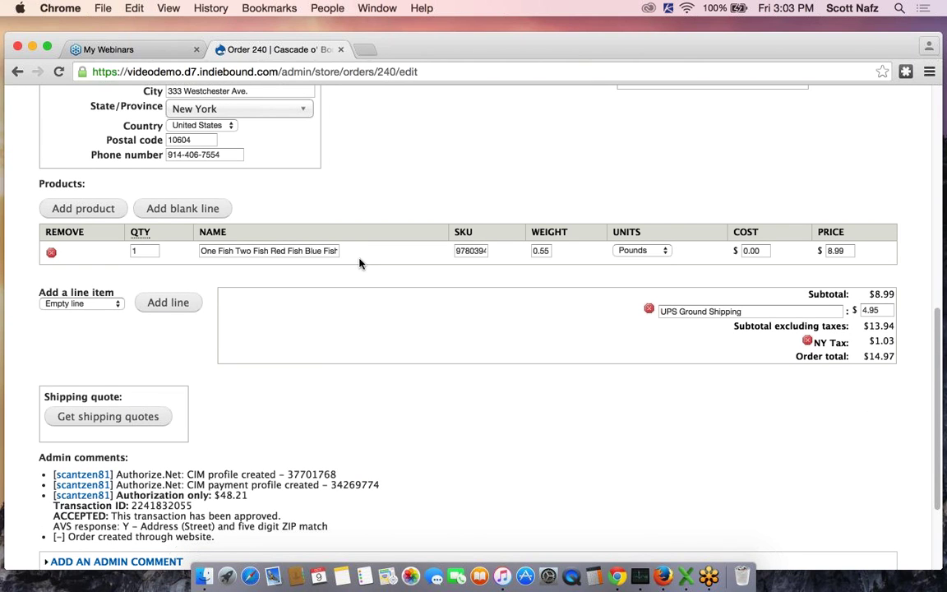
{"action": "left_click", "coordinate": [143, 251]}
{"action": "key", "text": "BackSpace"}
{"action": "type", "text": "2"}
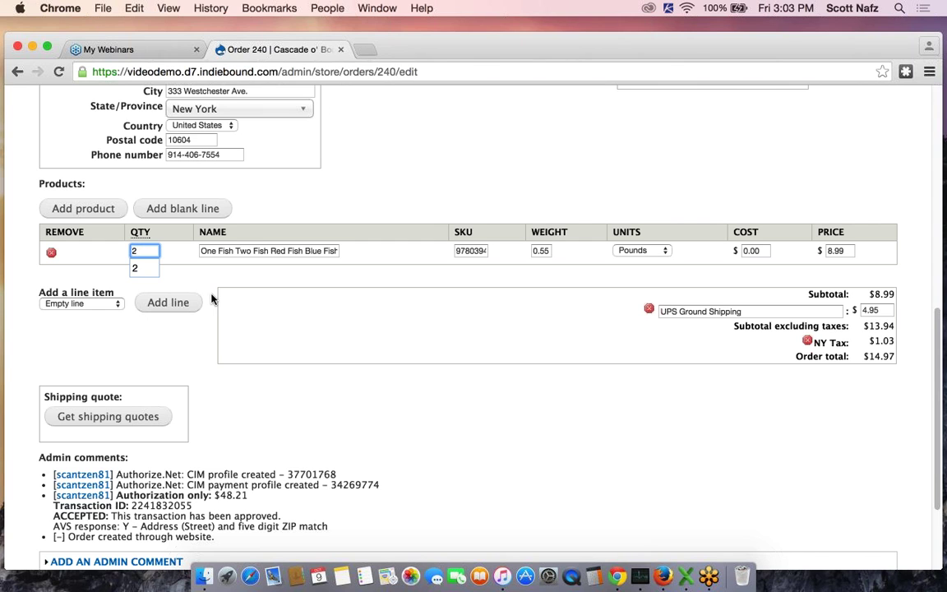
{"action": "left_click", "coordinate": [239, 306]}
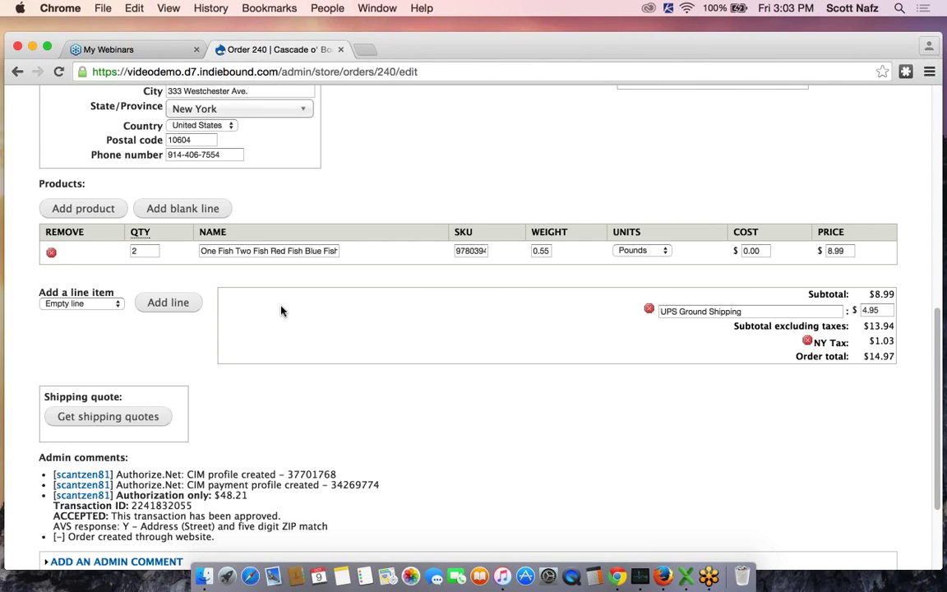
{"action": "scroll", "coordinate": [281, 311], "scroll_direction": "down", "scroll_amount": 3}
{"action": "left_click", "coordinate": [83, 491]}
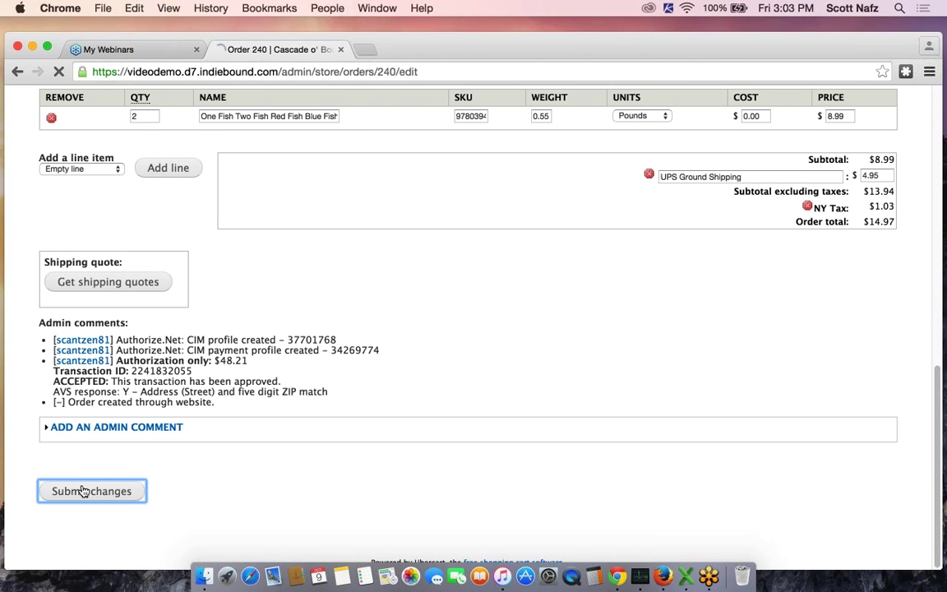
{"action": "scroll", "coordinate": [200, 481], "scroll_direction": "down", "scroll_amount": 10}
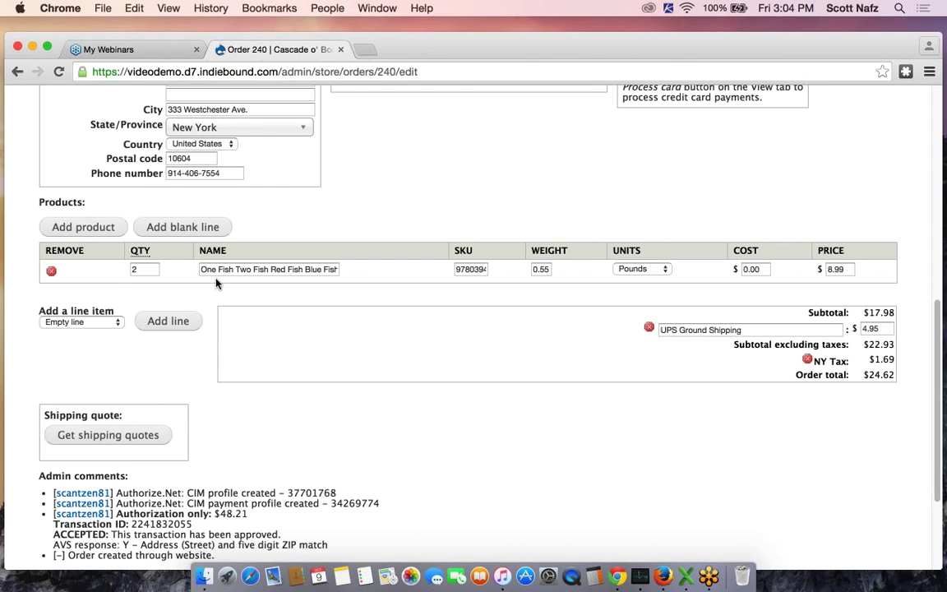
Change order 240's shipping charge from 4.95 to 5.90
{"action": "left_click", "coordinate": [156, 272]}
{"action": "double_click", "coordinate": [863, 329]}
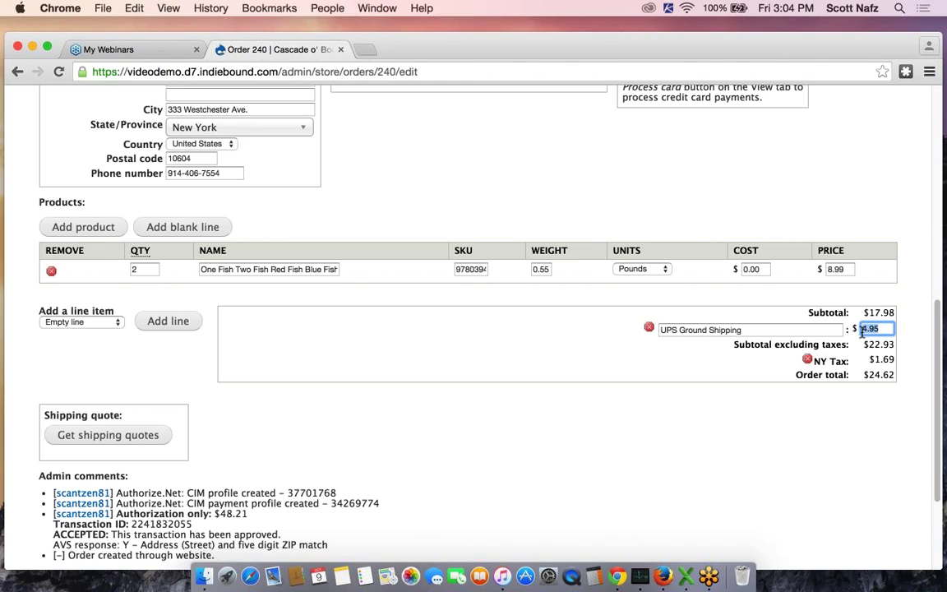
{"action": "key", "text": "BackSpace"}
{"action": "type", "text": "5.90"}
{"action": "left_click", "coordinate": [787, 406]}
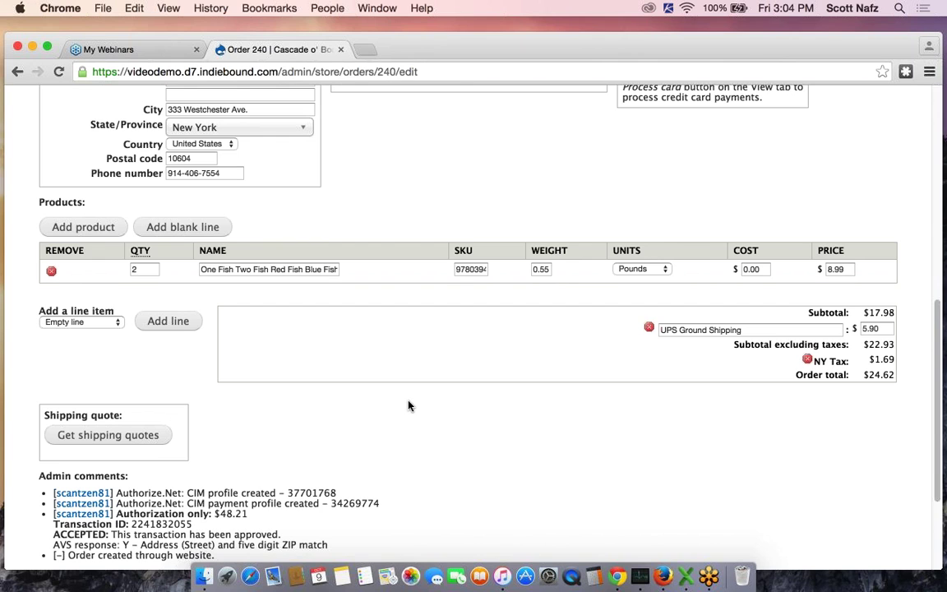
Get shipping quotes, apply the $5.90 UPS Ground quote, and submit order 240's changes
{"action": "left_click", "coordinate": [91, 442]}
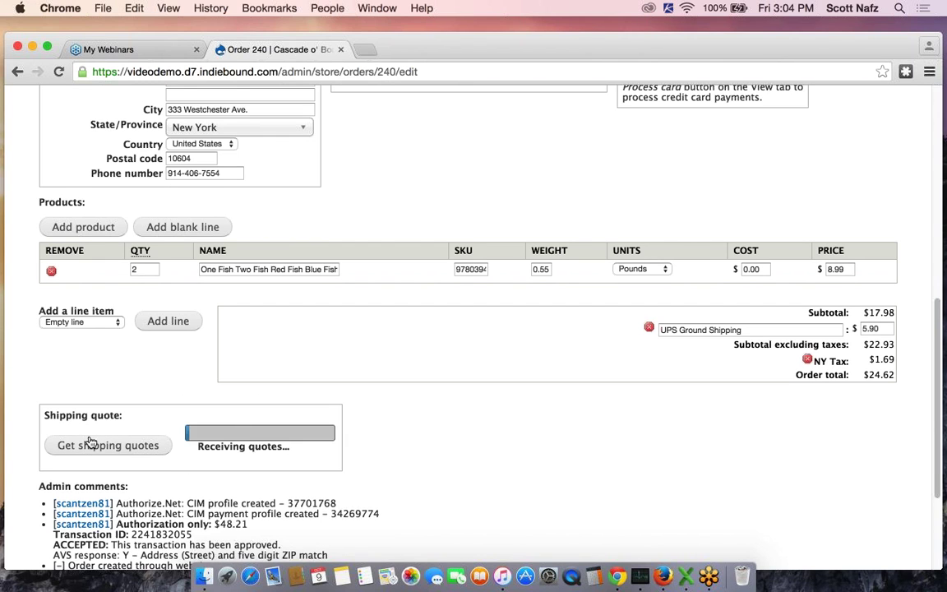
{"action": "scroll", "coordinate": [521, 452], "scroll_direction": "down", "scroll_amount": 3}
{"action": "scroll", "coordinate": [520, 448], "scroll_direction": "down", "scroll_amount": 1}
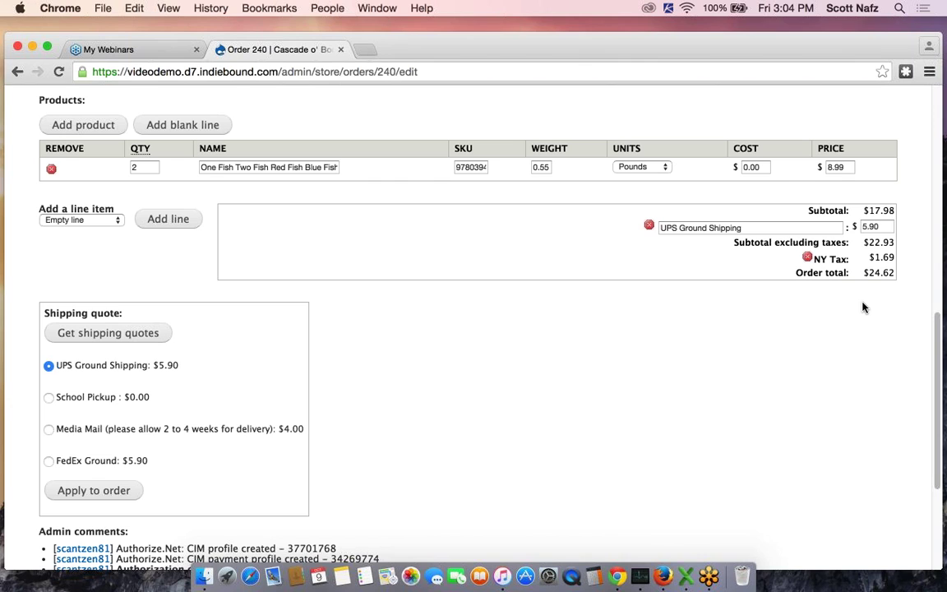
{"action": "left_click", "coordinate": [81, 482]}
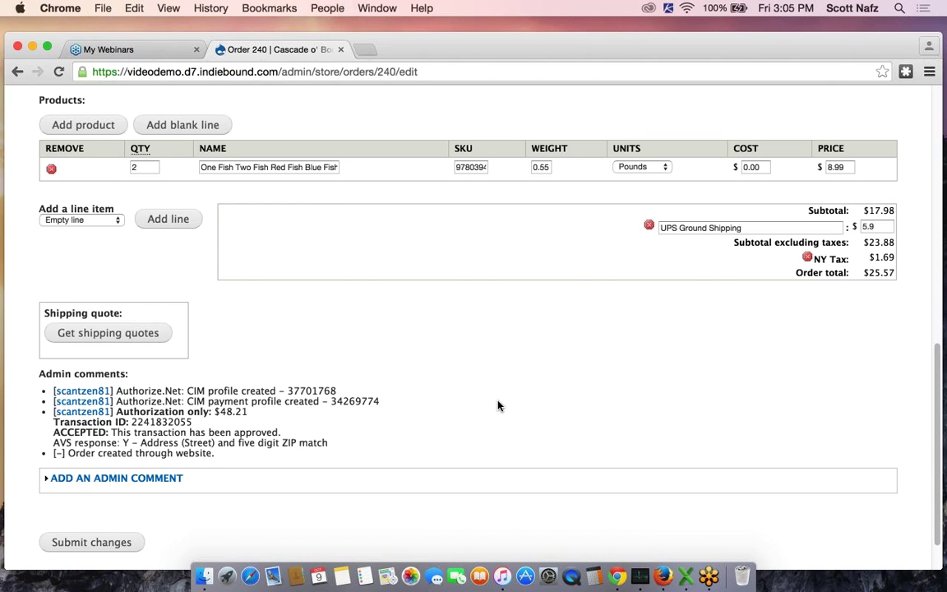
{"action": "scroll", "coordinate": [497, 406], "scroll_direction": "down", "scroll_amount": 3}
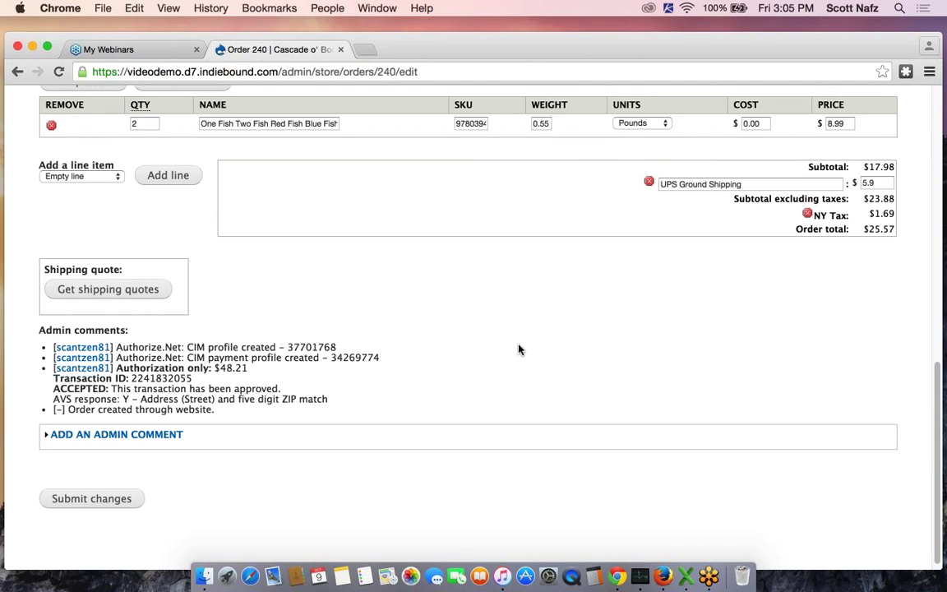
{"action": "scroll", "coordinate": [518, 349], "scroll_direction": "down", "scroll_amount": 1}
{"action": "left_click", "coordinate": [97, 489]}
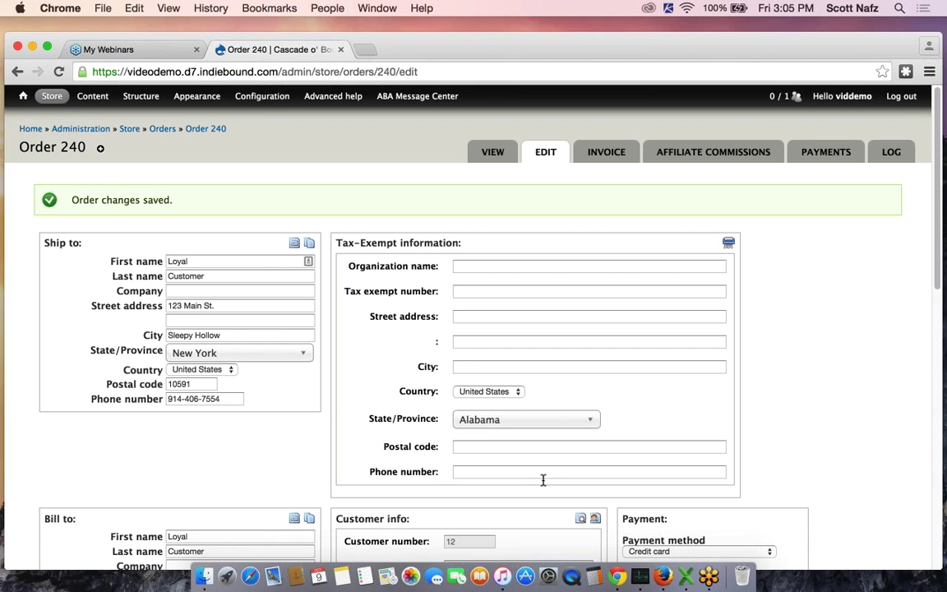
View order 240's summary: products, $5.90 UPS Ground shipping, $1.76 NY Tax, $25.64 total
{"action": "left_click", "coordinate": [493, 154]}
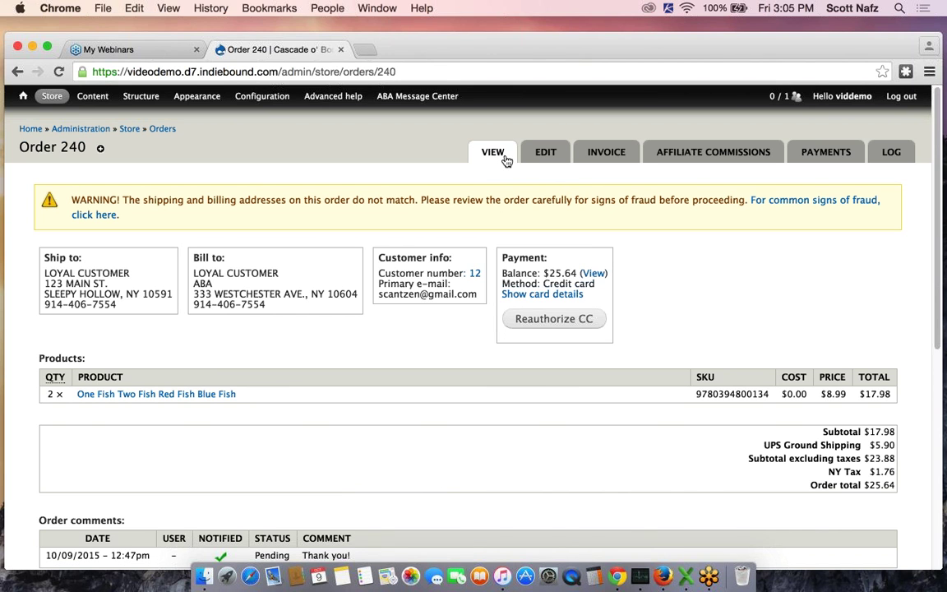
{"action": "scroll", "coordinate": [614, 306], "scroll_direction": "down", "scroll_amount": 3}
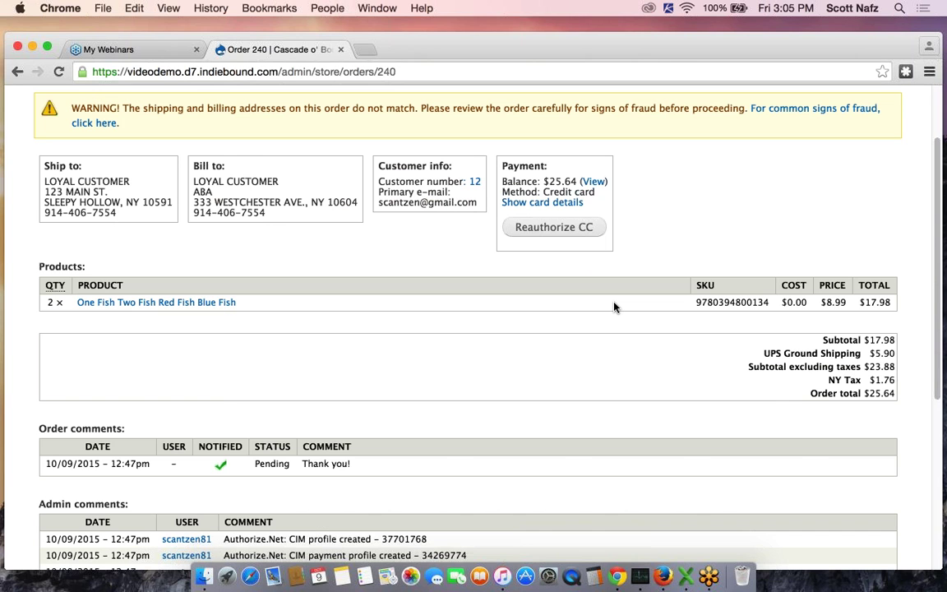
{"action": "scroll", "coordinate": [614, 307], "scroll_direction": "down", "scroll_amount": 5}
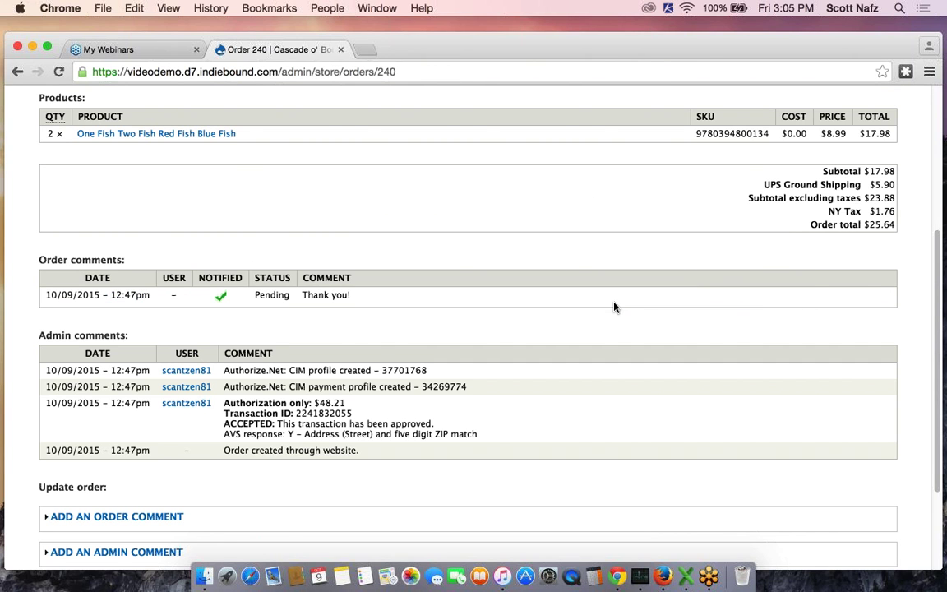
{"action": "scroll", "coordinate": [575, 296], "scroll_direction": "up", "scroll_amount": 2}
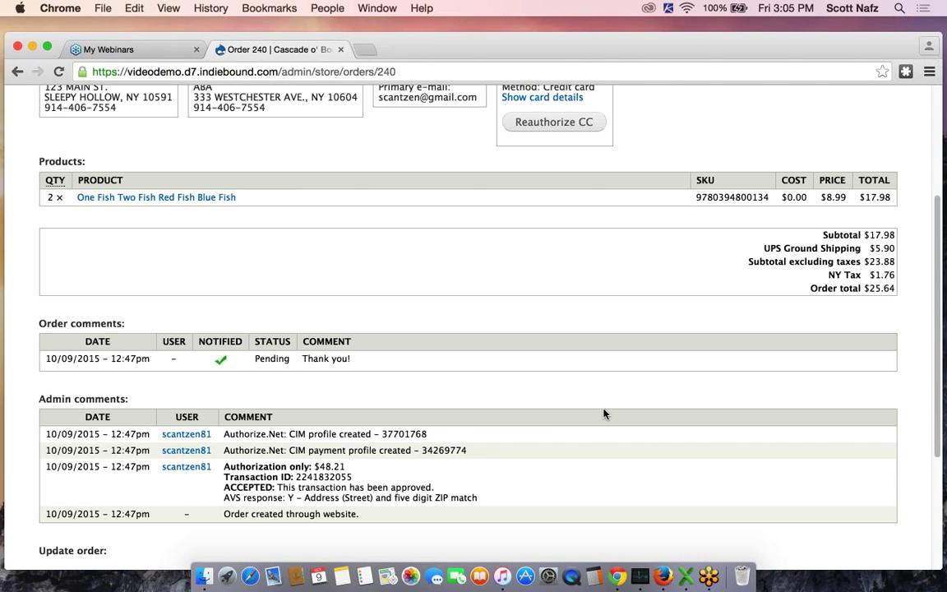
{"action": "scroll", "coordinate": [567, 398], "scroll_direction": "down", "scroll_amount": 2}
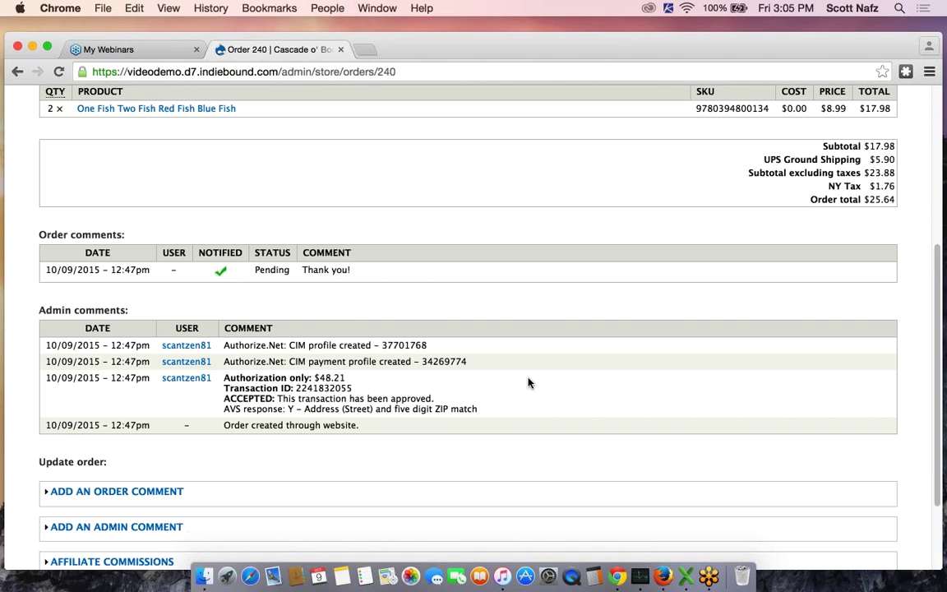
{"action": "scroll", "coordinate": [655, 382], "scroll_direction": "up", "scroll_amount": 6}
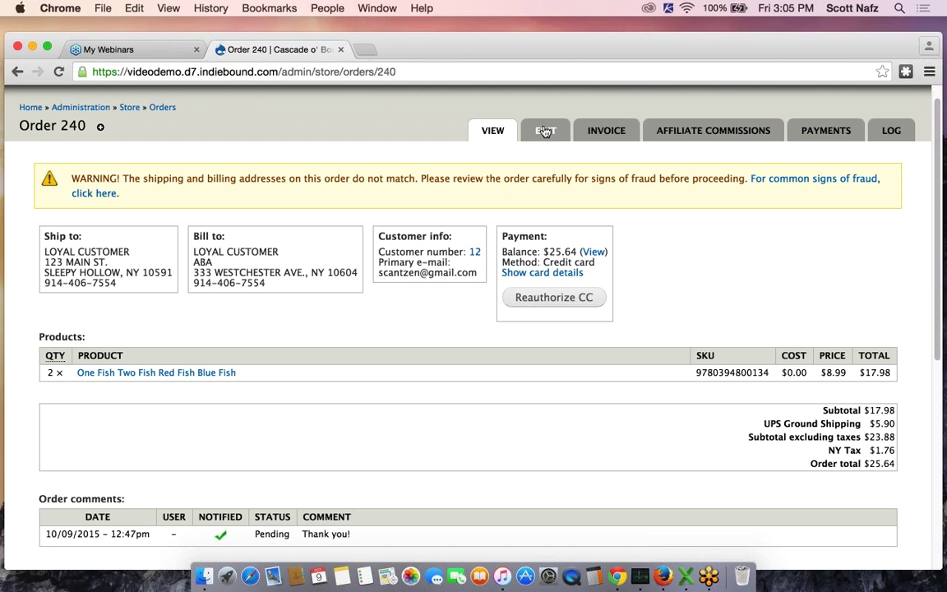
Edit order 240 and add Red Queen (Hardcover), quantity 2, found by searching 'red'
{"action": "left_click", "coordinate": [545, 132]}
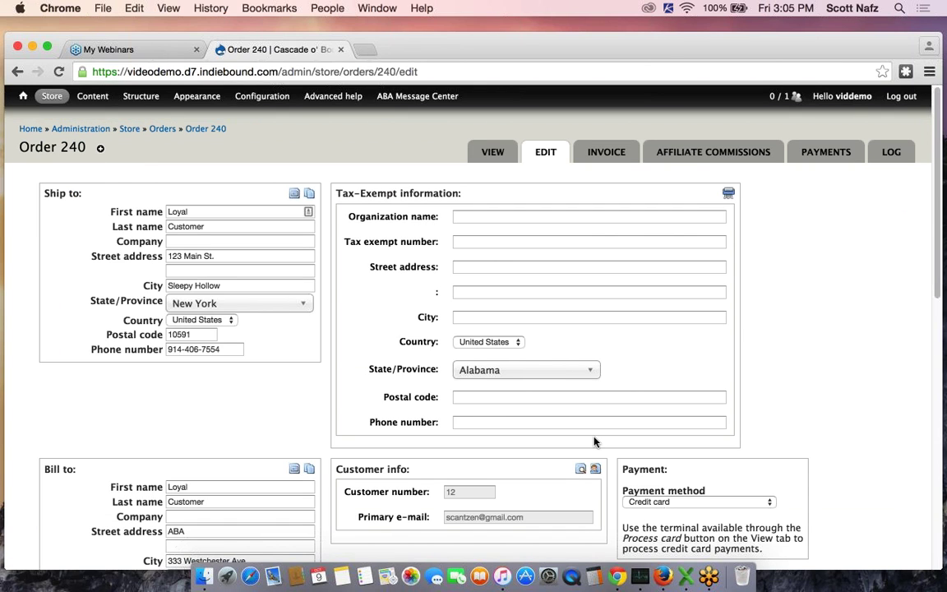
{"action": "scroll", "coordinate": [594, 443], "scroll_direction": "down", "scroll_amount": 5}
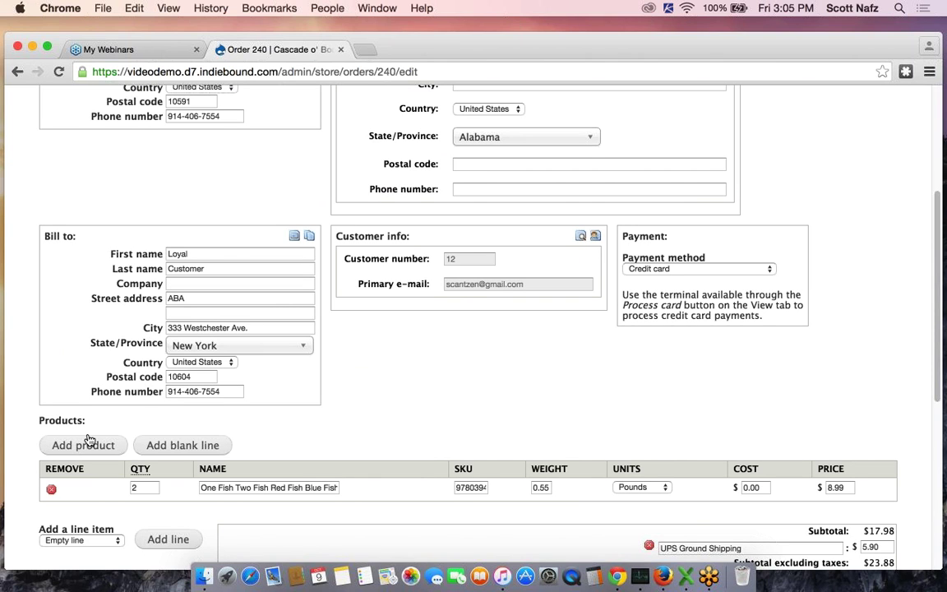
{"action": "left_click", "coordinate": [87, 444]}
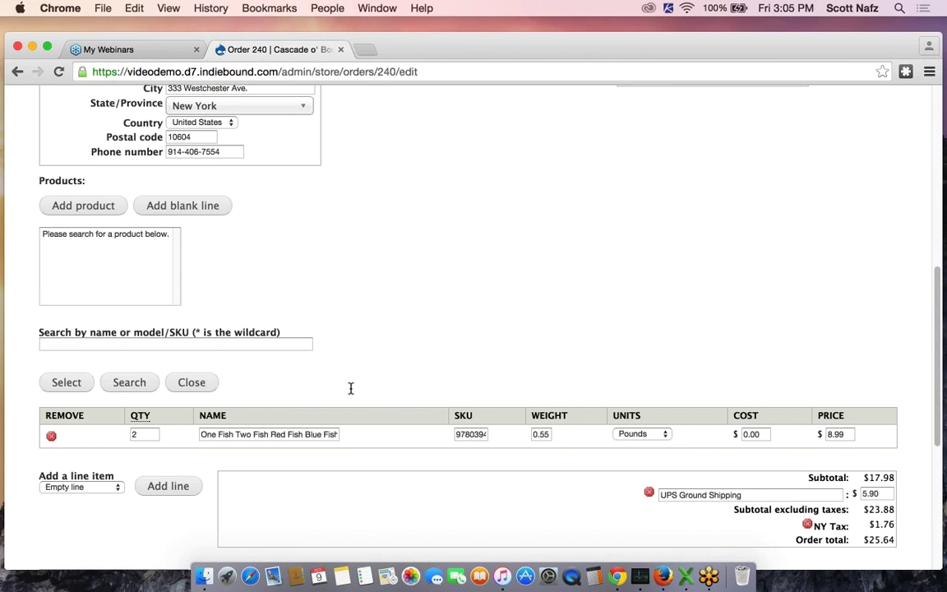
{"action": "scroll", "coordinate": [351, 388], "scroll_direction": "down", "scroll_amount": 1}
{"action": "left_click", "coordinate": [126, 324]}
{"action": "type", "text": "red"}
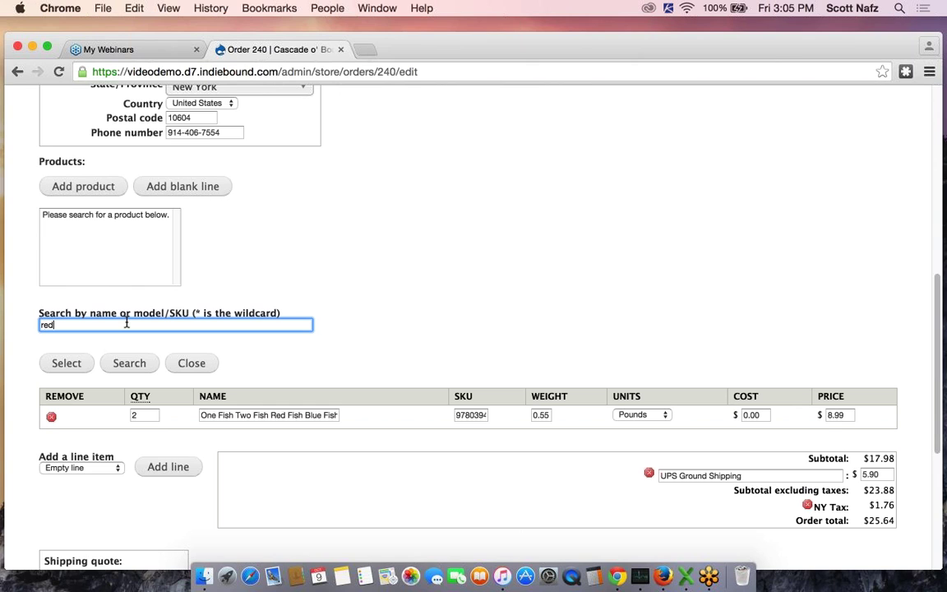
{"action": "left_click", "coordinate": [114, 364]}
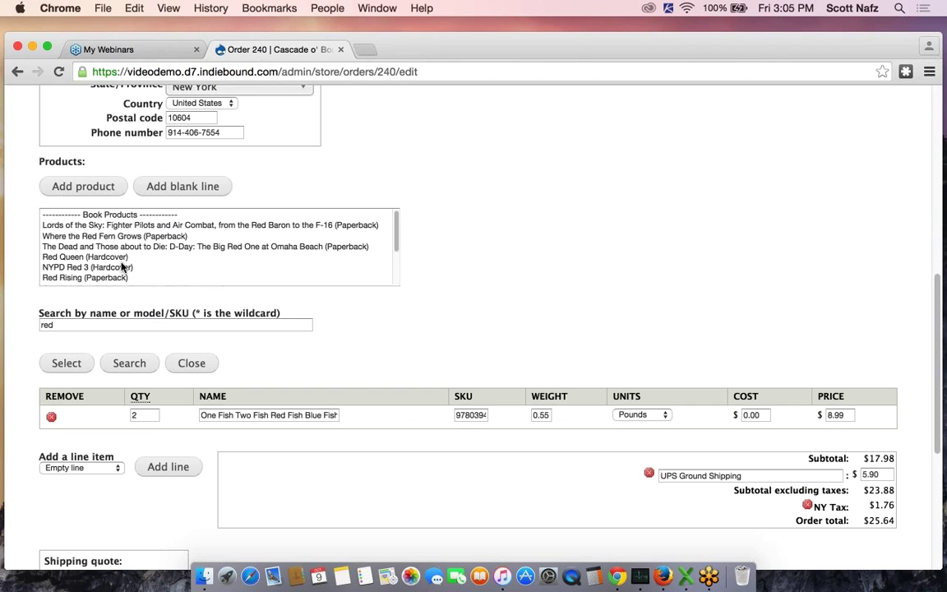
{"action": "left_click", "coordinate": [117, 257]}
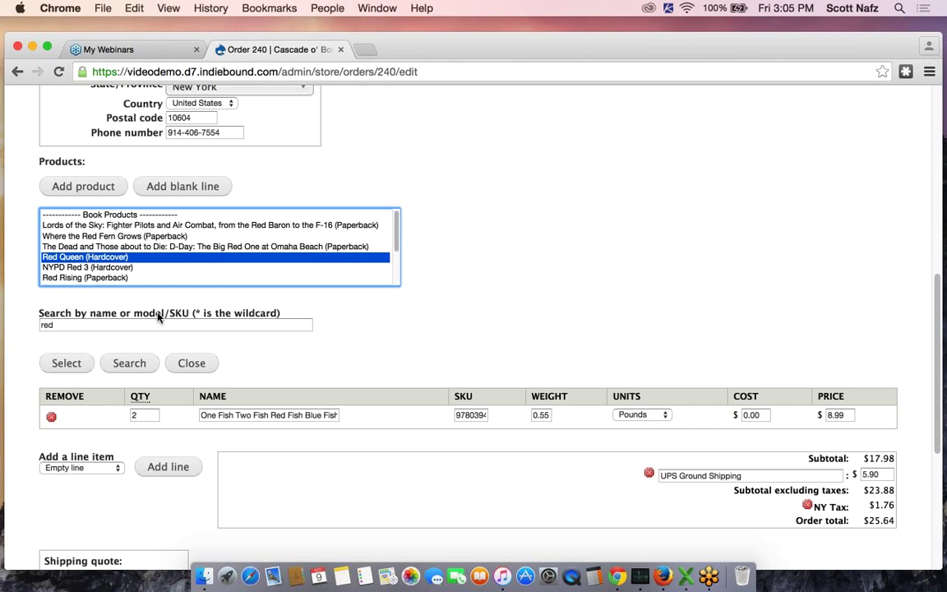
{"action": "left_click", "coordinate": [68, 366]}
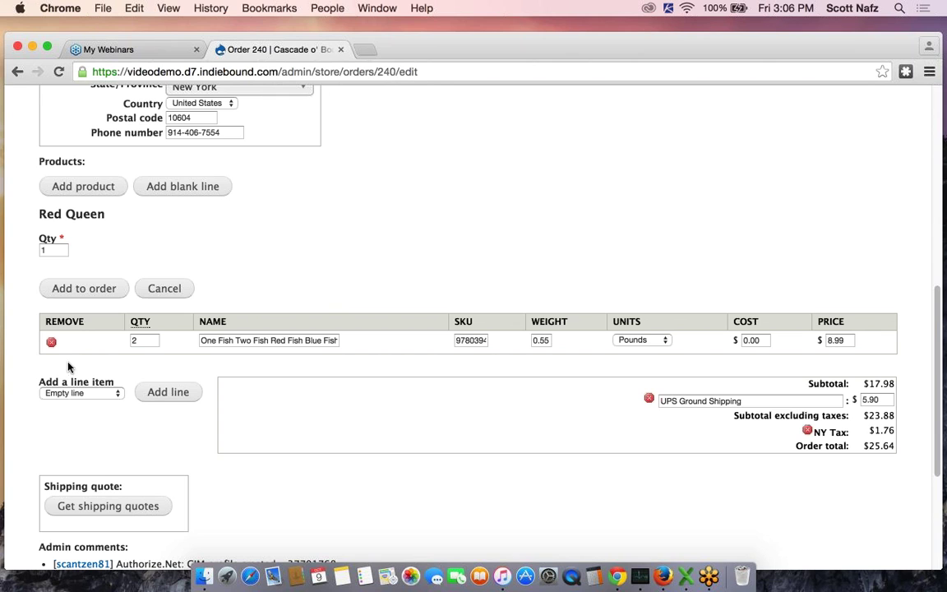
{"action": "type", "text": "2"}
{"action": "left_click", "coordinate": [92, 288]}
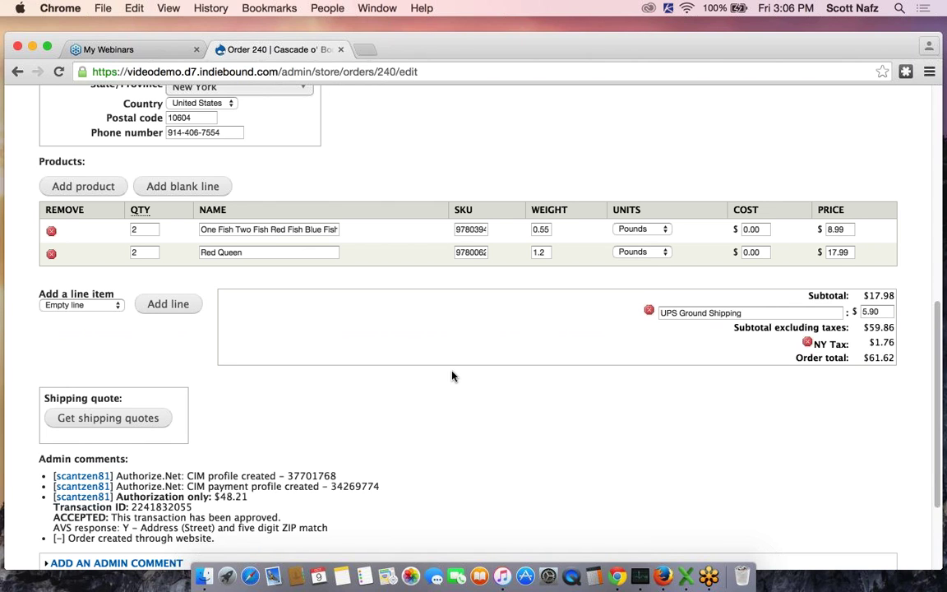
{"action": "scroll", "coordinate": [444, 375], "scroll_direction": "down", "scroll_amount": 2}
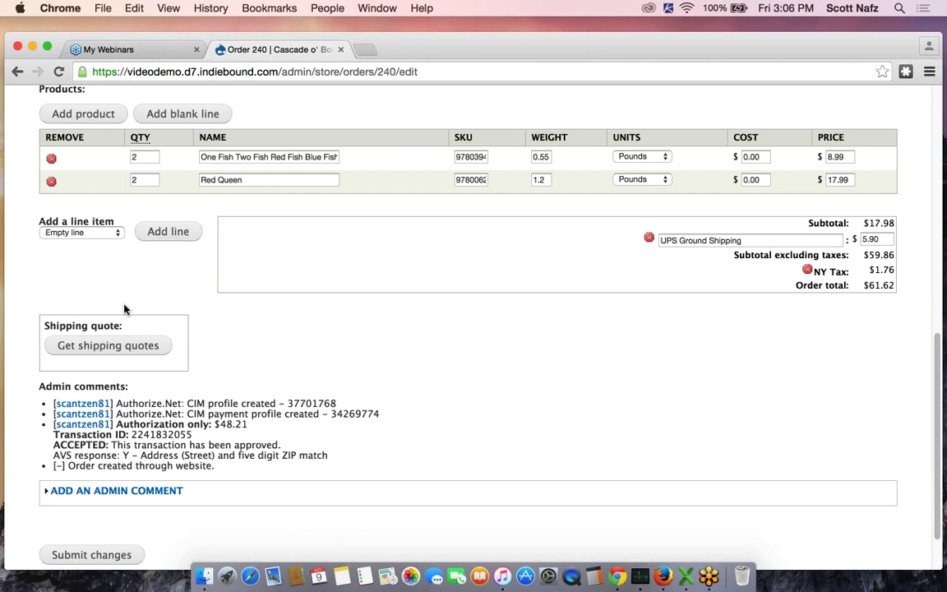
Apply a fresh $7.80 UPS Ground shipping quote and submit order 240's changes
{"action": "left_click", "coordinate": [90, 349]}
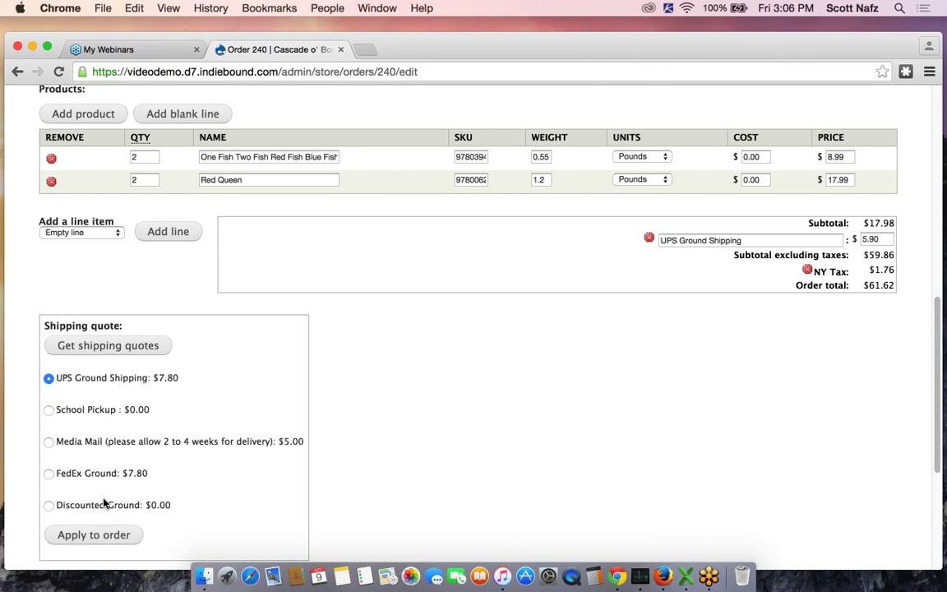
{"action": "left_click", "coordinate": [88, 535]}
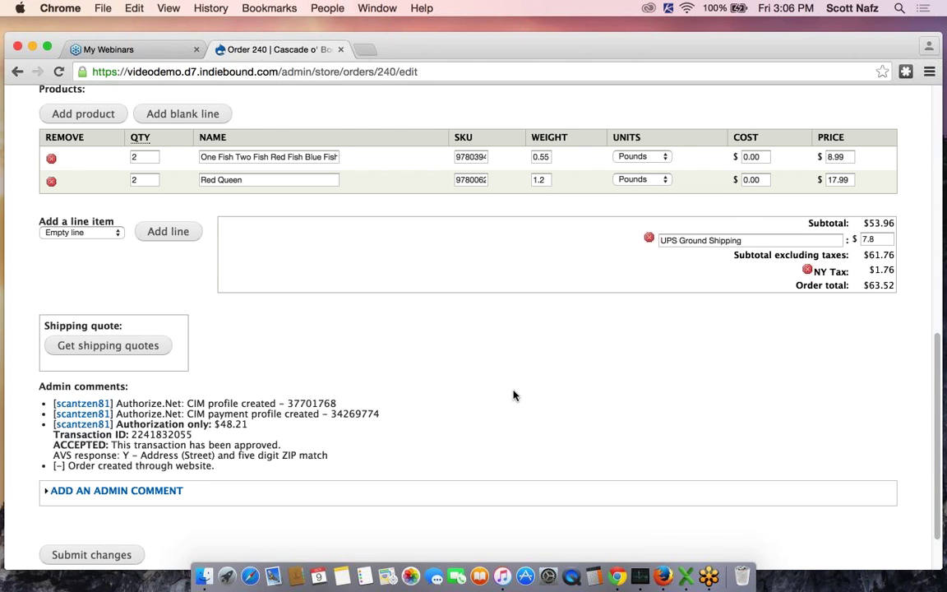
{"action": "scroll", "coordinate": [449, 400], "scroll_direction": "down", "scroll_amount": 2}
{"action": "left_click", "coordinate": [91, 491]}
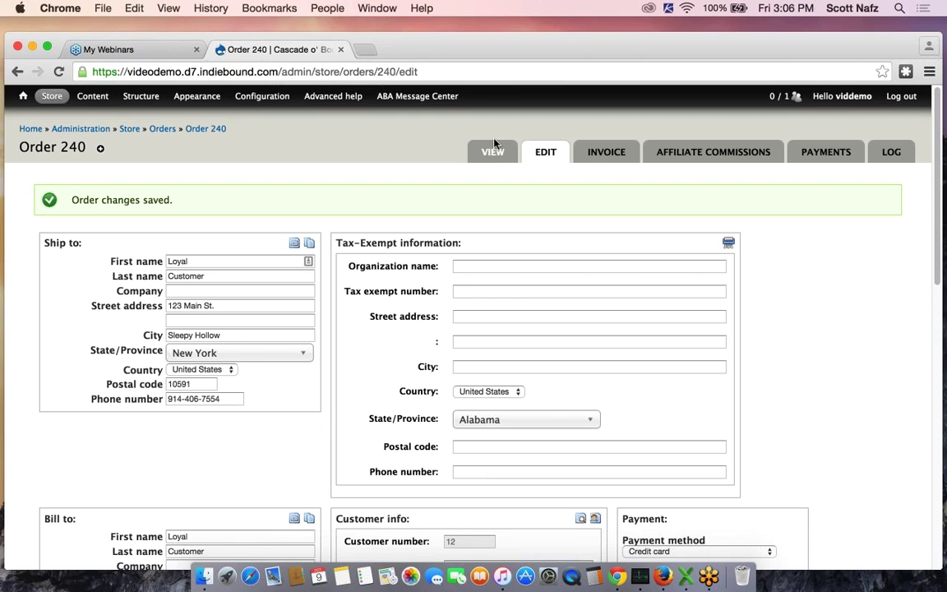
{"action": "left_click", "coordinate": [492, 154]}
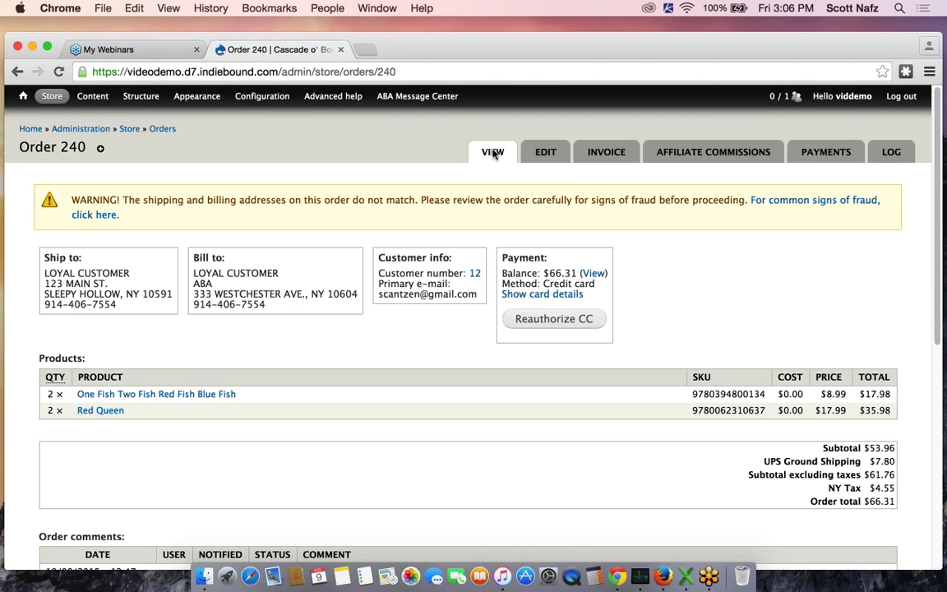
{"action": "scroll", "coordinate": [474, 331], "scroll_direction": "down", "scroll_amount": 3}
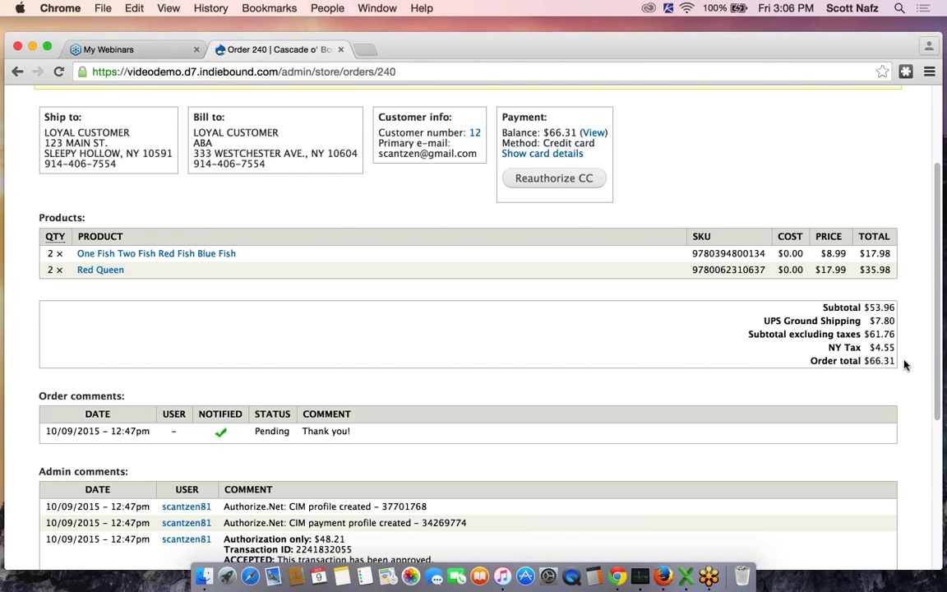
{"action": "scroll", "coordinate": [905, 365], "scroll_direction": "down", "scroll_amount": 1}
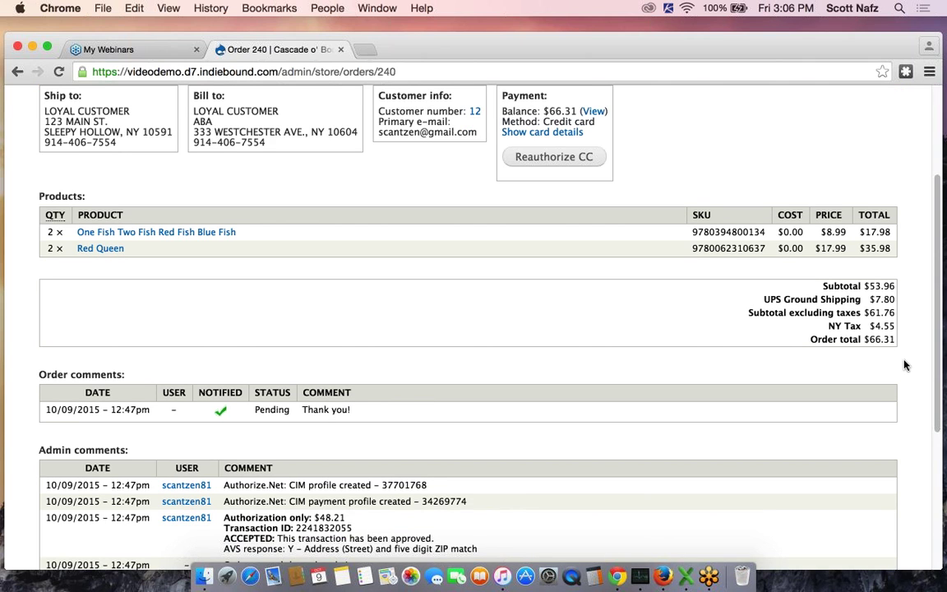
{"action": "scroll", "coordinate": [906, 365], "scroll_direction": "down", "scroll_amount": 5}
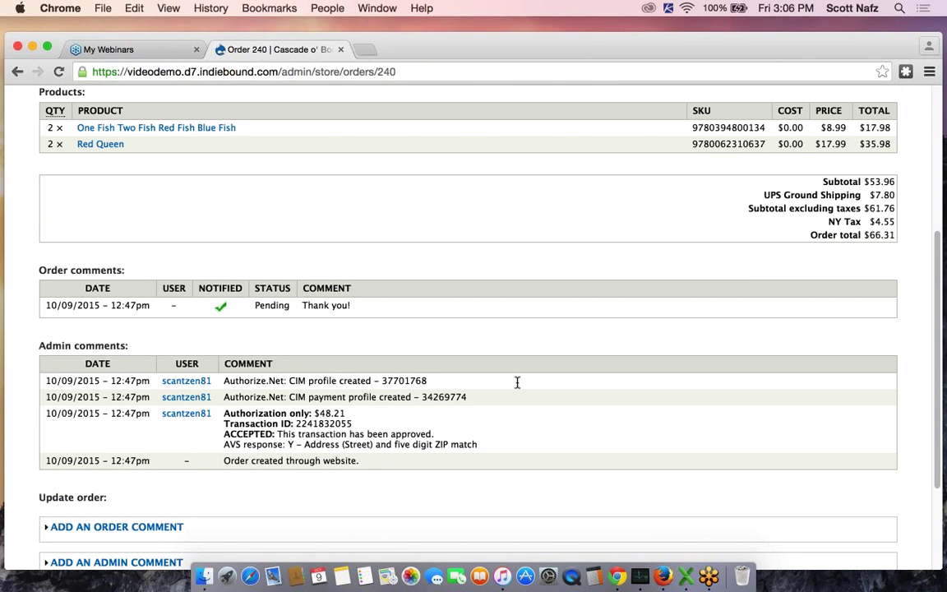
{"action": "left_click_drag", "start_coordinate": [319, 413], "coordinate": [346, 413]}
{"action": "left_click", "coordinate": [449, 418]}
{"action": "double_click", "coordinate": [889, 235]}
{"action": "left_click", "coordinate": [775, 327]}
{"action": "scroll", "coordinate": [504, 410], "scroll_direction": "up", "scroll_amount": 5}
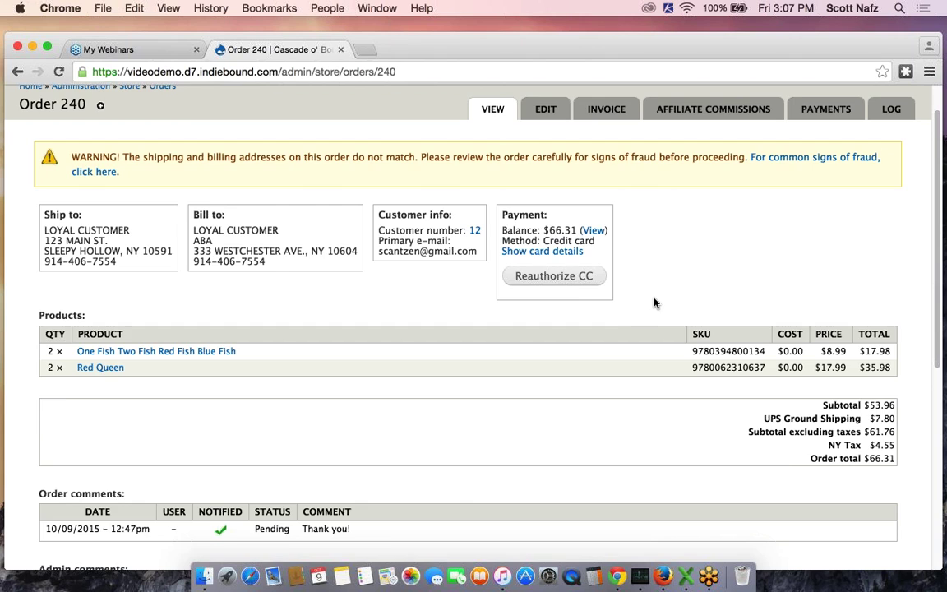
{"action": "scroll", "coordinate": [655, 303], "scroll_direction": "up", "scroll_amount": 1}
{"action": "scroll", "coordinate": [655, 303], "scroll_direction": "up", "scroll_amount": 1}
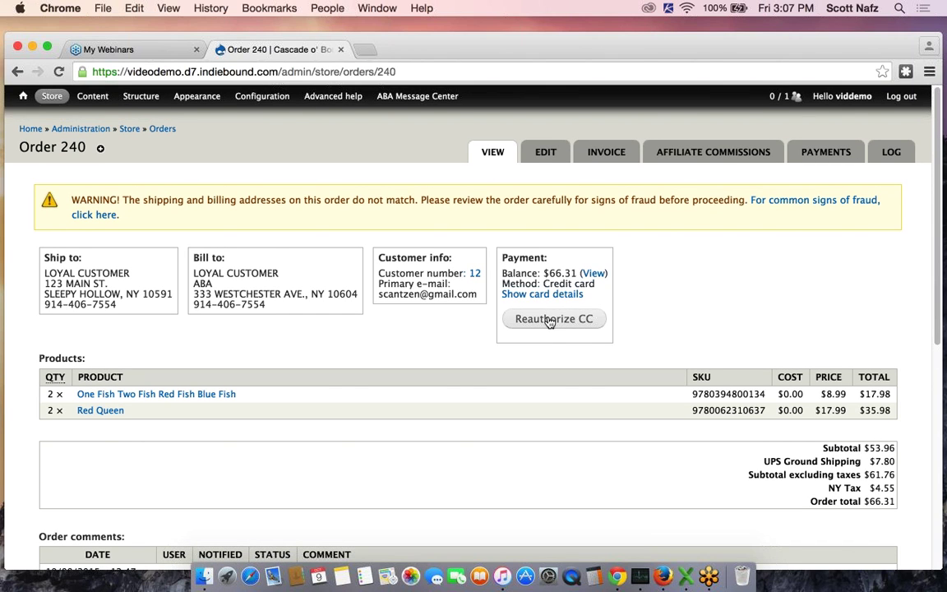
Use Reauthorize CC to charge the full $66.31 to the customer's saved Mastercard profile
{"action": "left_click", "coordinate": [549, 321]}
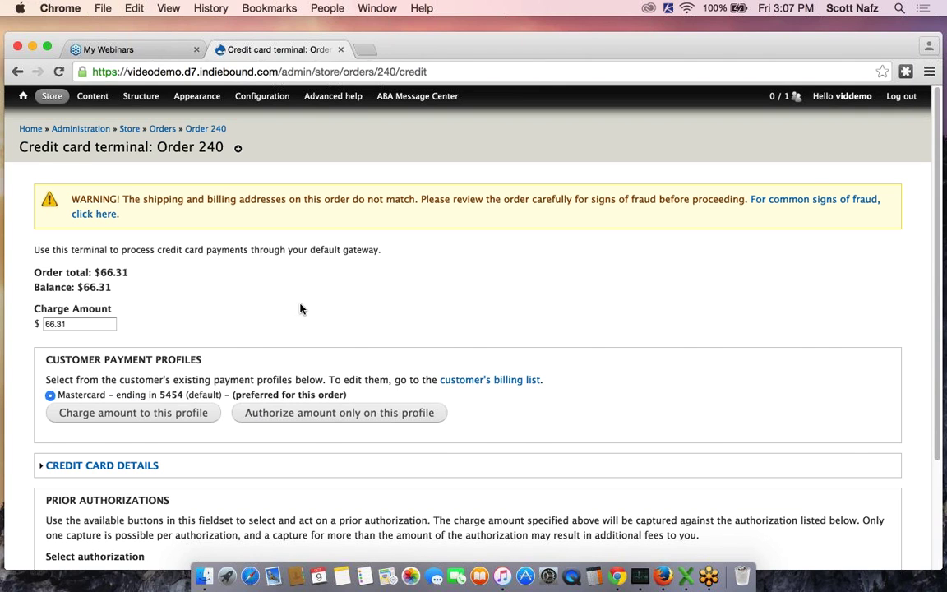
{"action": "scroll", "coordinate": [300, 310], "scroll_direction": "down", "scroll_amount": 2}
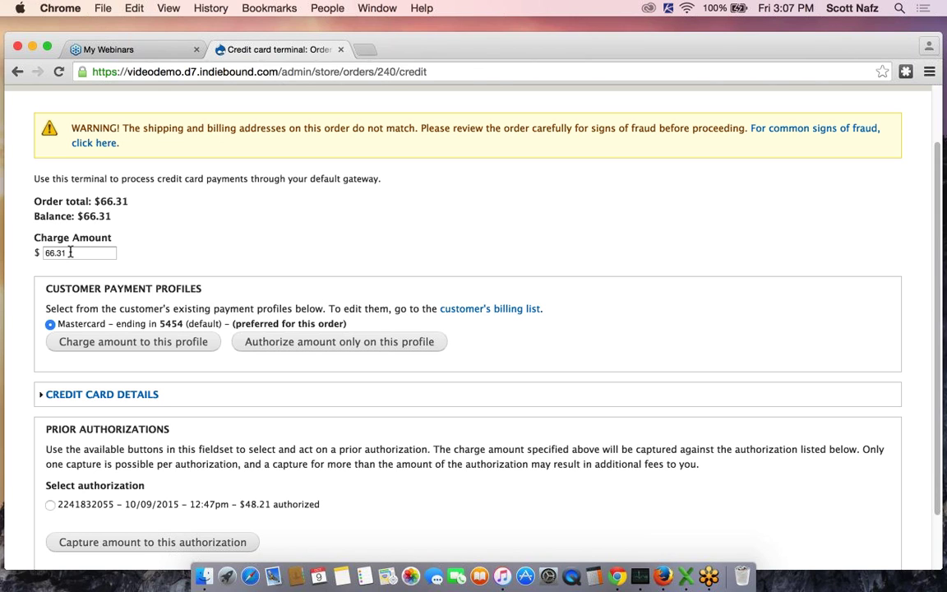
{"action": "scroll", "coordinate": [70, 255], "scroll_direction": "down", "scroll_amount": 1}
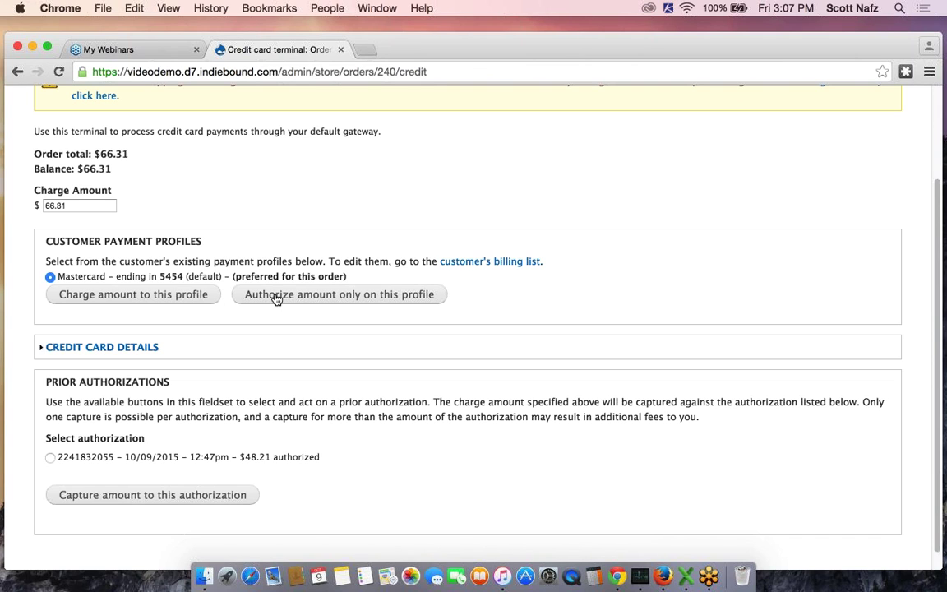
{"action": "left_click", "coordinate": [115, 296]}
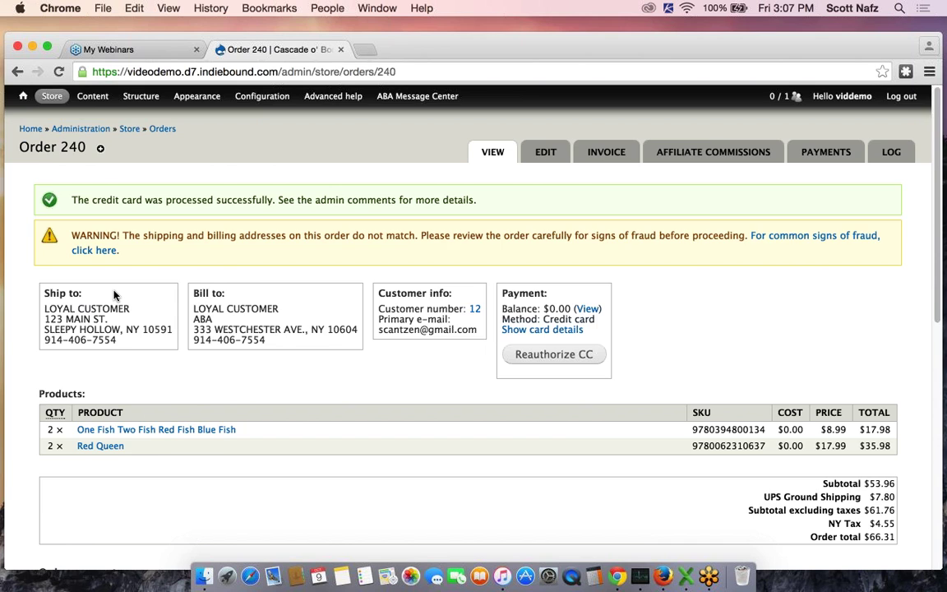
{"action": "scroll", "coordinate": [115, 296], "scroll_direction": "down", "scroll_amount": 5}
{"action": "scroll", "coordinate": [115, 295], "scroll_direction": "down", "scroll_amount": 7}
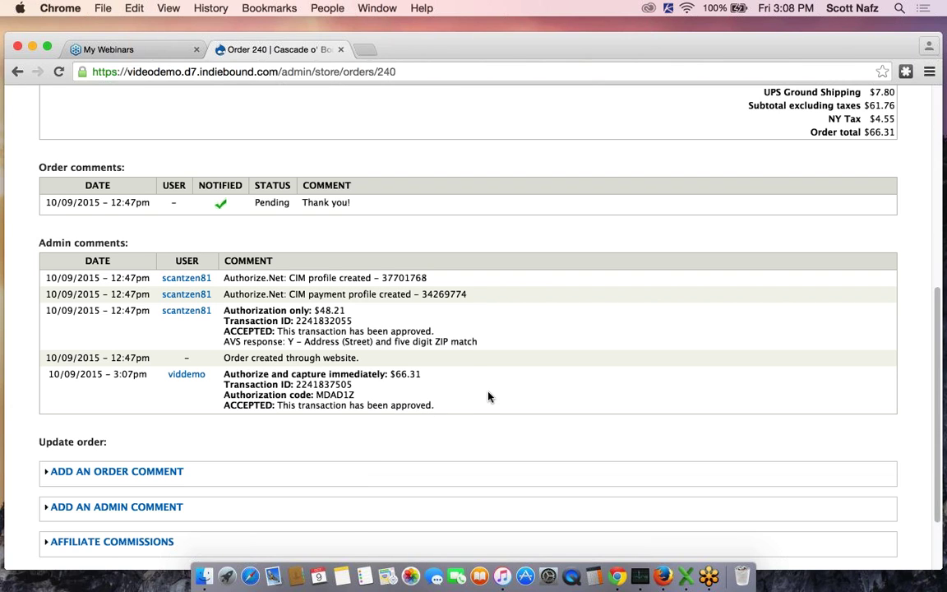
{"action": "scroll", "coordinate": [488, 398], "scroll_direction": "down", "scroll_amount": 2}
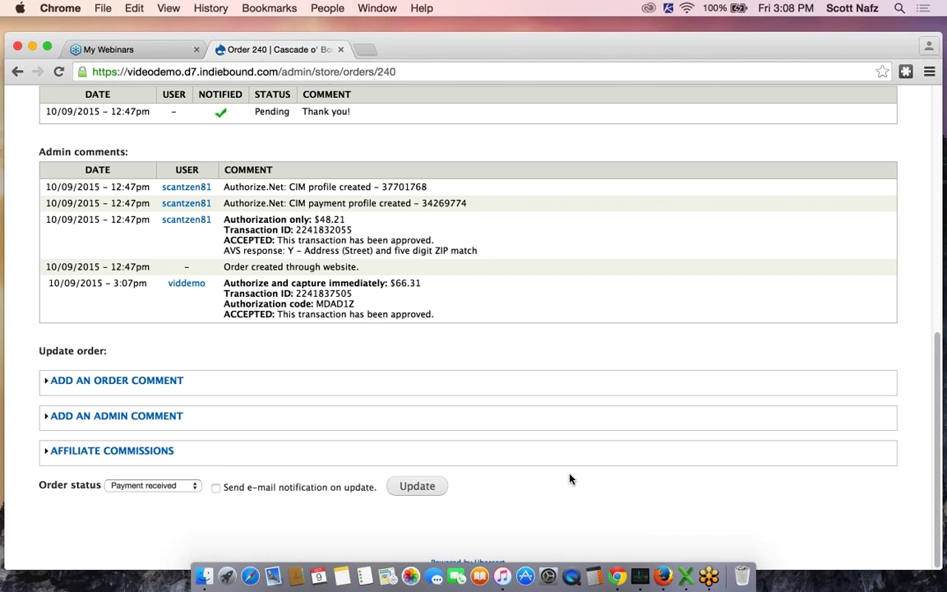
{"action": "scroll", "coordinate": [570, 479], "scroll_direction": "up", "scroll_amount": 4}
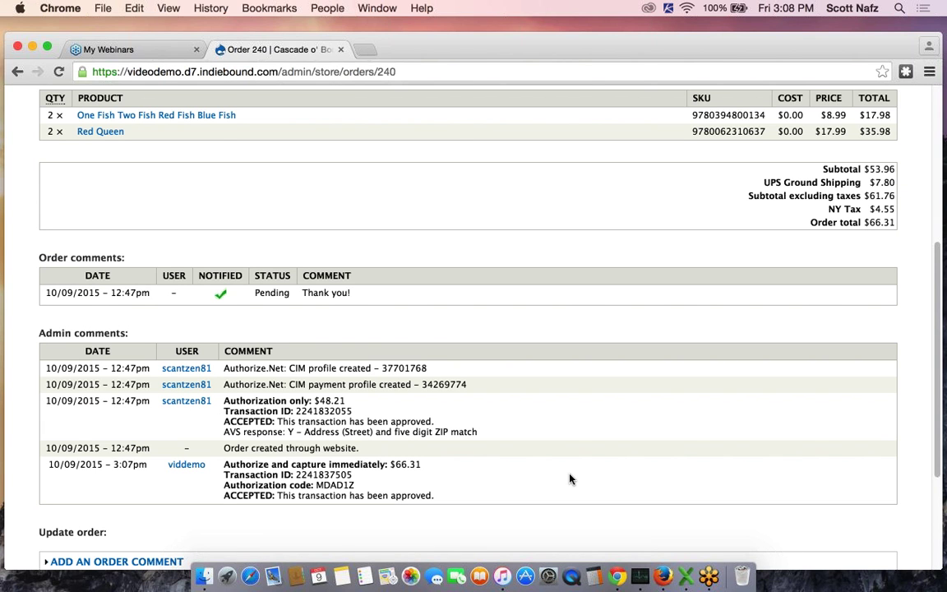
{"action": "scroll", "coordinate": [570, 479], "scroll_direction": "down", "scroll_amount": 4}
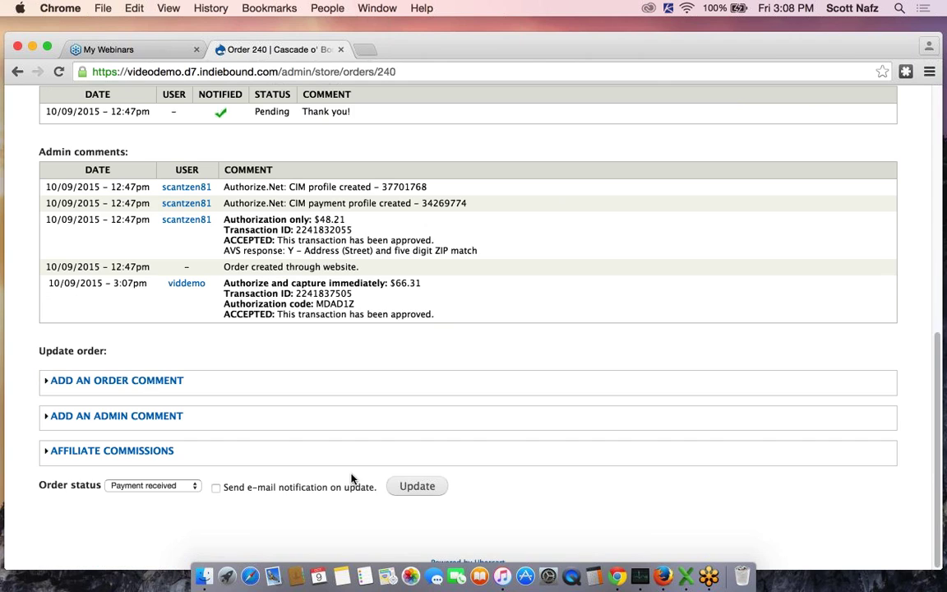
Change Order 240's status to Completed and update the order
{"action": "left_click", "coordinate": [152, 486]}
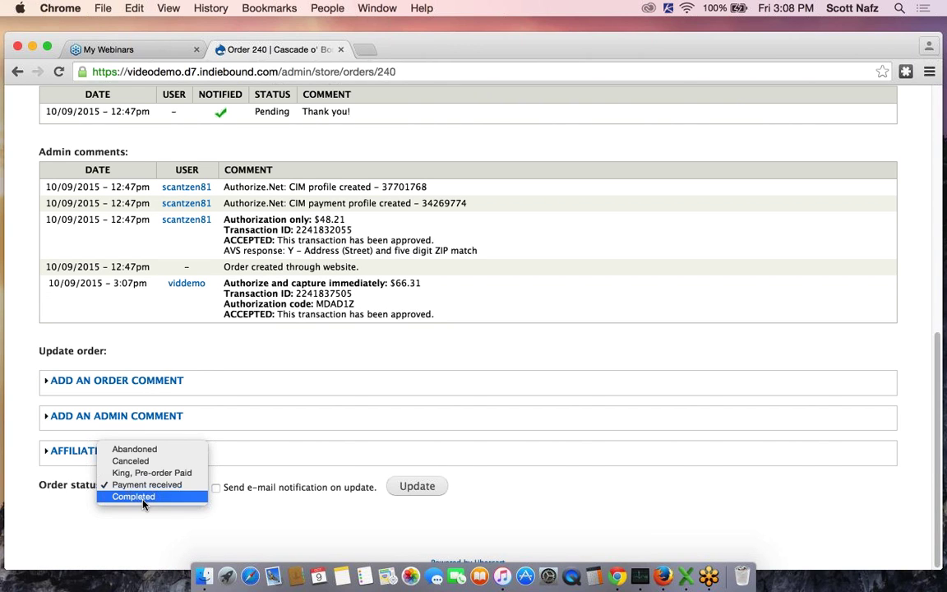
{"action": "left_click", "coordinate": [144, 500]}
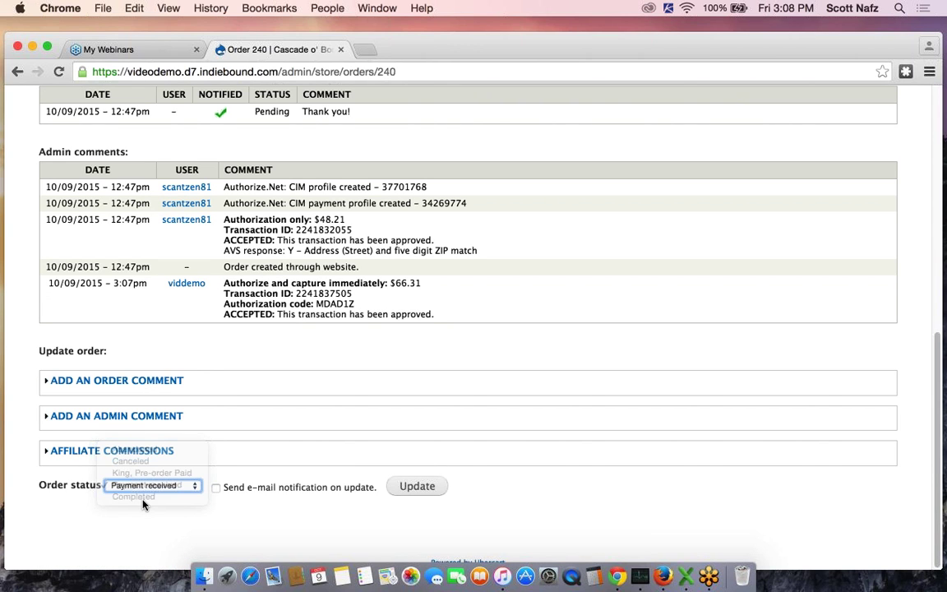
{"action": "left_click", "coordinate": [423, 488]}
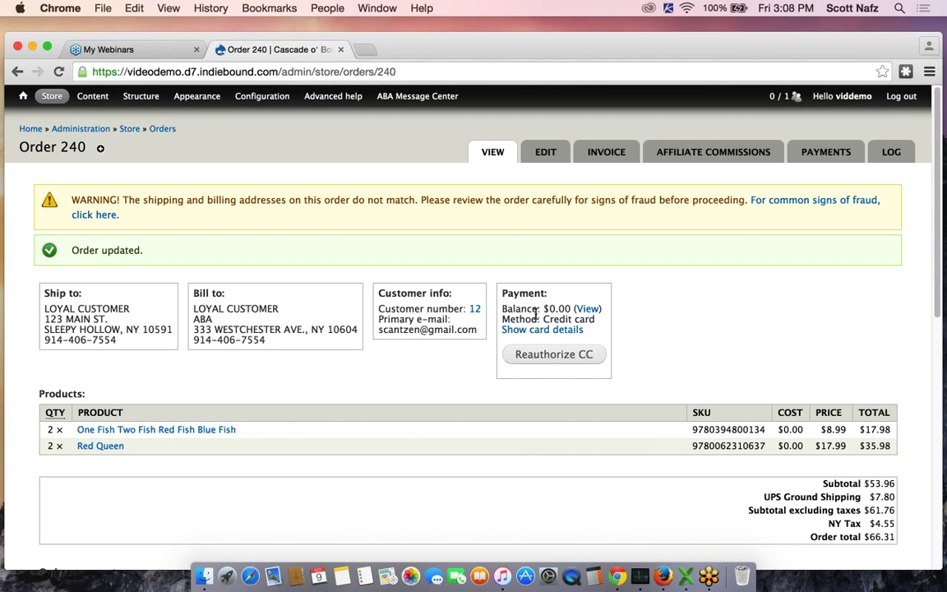
Review Order 240 to confirm the remaining balance is $0.00
{"action": "left_click_drag", "start_coordinate": [548, 309], "coordinate": [574, 313]}
{"action": "scroll", "coordinate": [574, 312], "scroll_direction": "down", "scroll_amount": 10}
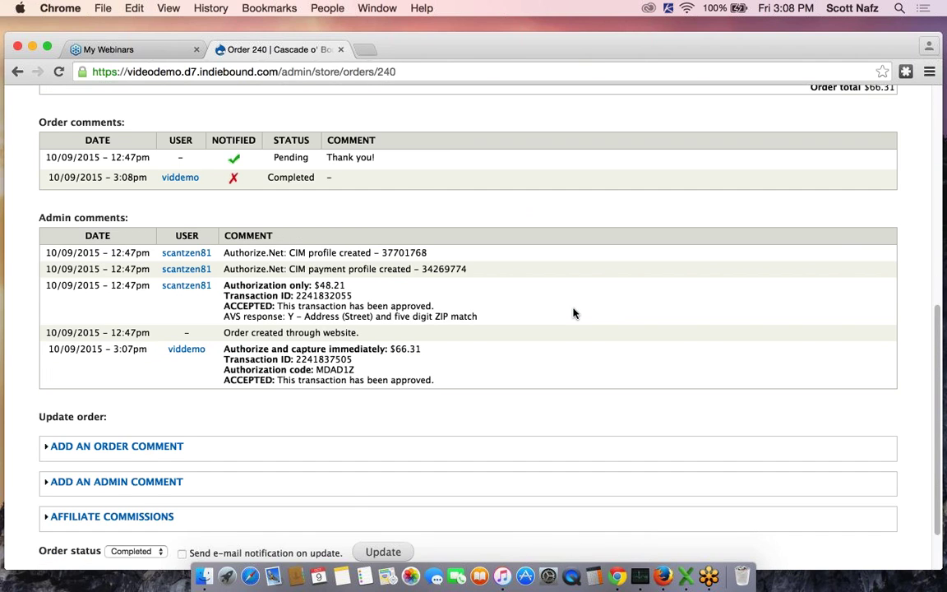
{"action": "scroll", "coordinate": [574, 312], "scroll_direction": "down", "scroll_amount": 2}
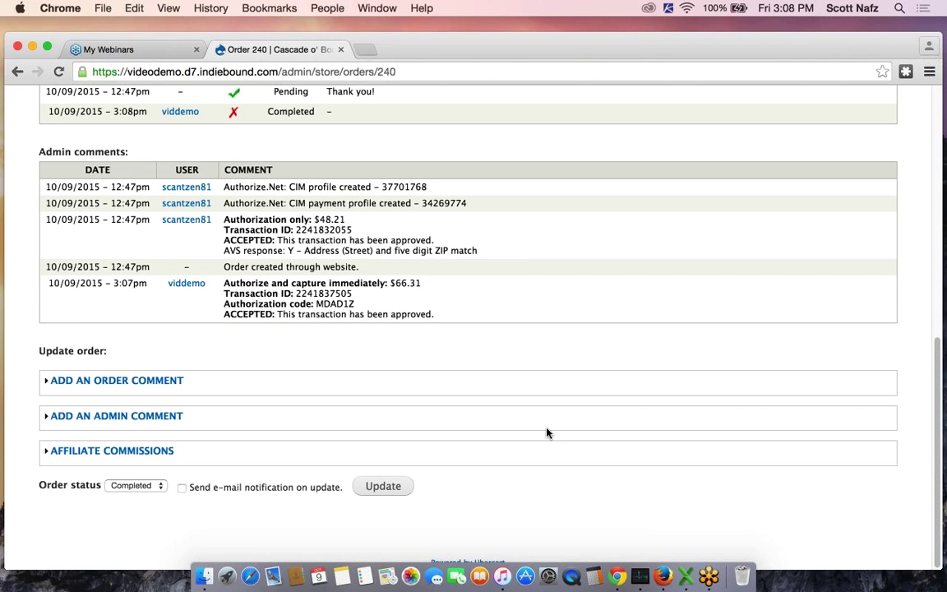
{"action": "scroll", "coordinate": [547, 433], "scroll_direction": "up", "scroll_amount": 3}
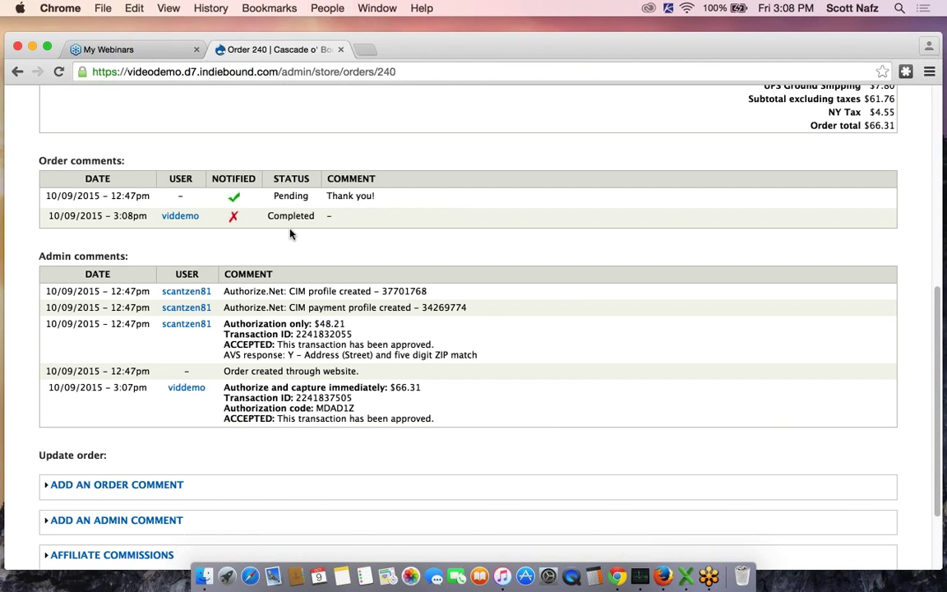
{"action": "scroll", "coordinate": [614, 318], "scroll_direction": "up", "scroll_amount": 2}
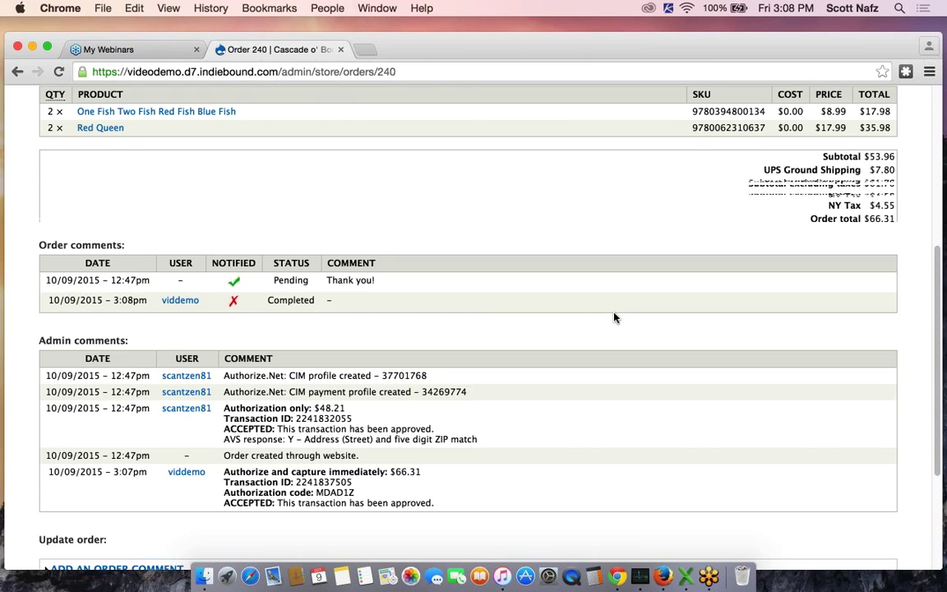
{"action": "scroll", "coordinate": [615, 317], "scroll_direction": "up", "scroll_amount": 1}
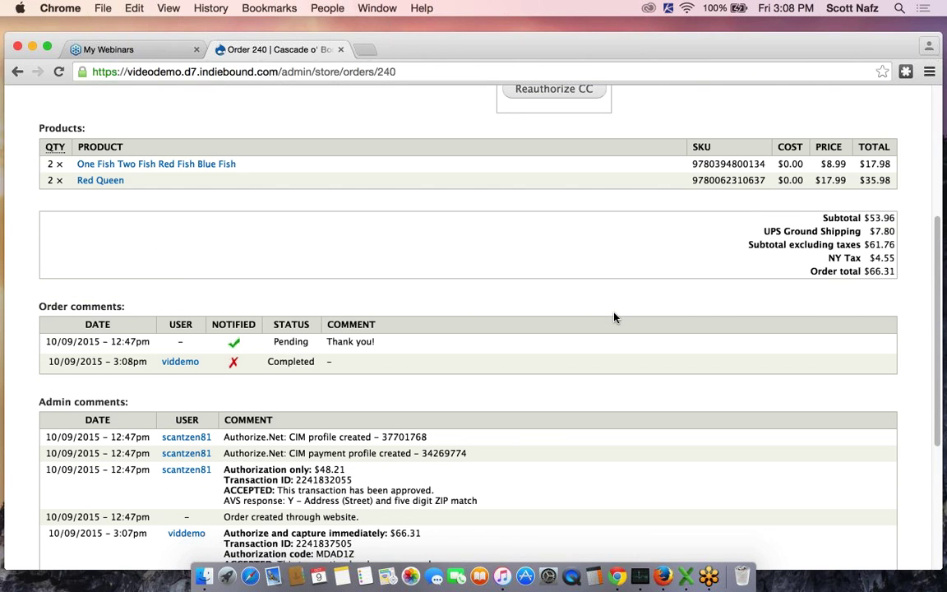
{"action": "scroll", "coordinate": [614, 317], "scroll_direction": "up", "scroll_amount": 1}
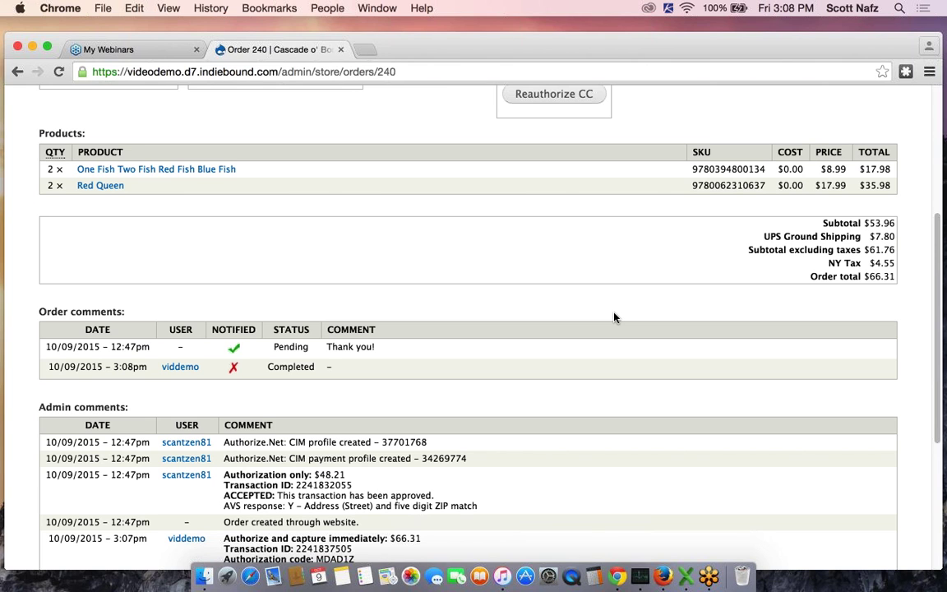
{"action": "scroll", "coordinate": [614, 317], "scroll_direction": "up", "scroll_amount": 5}
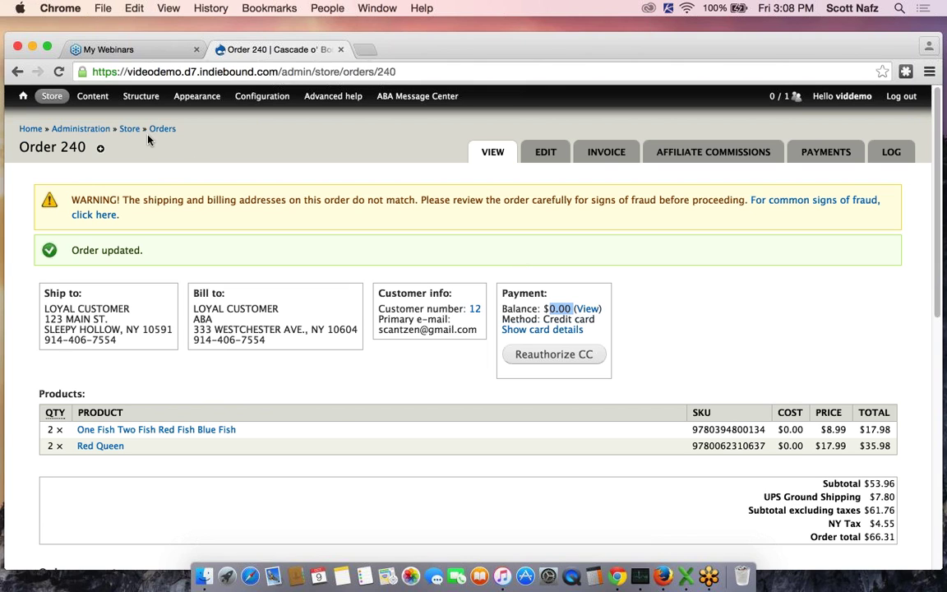
{"action": "mouse_move", "coordinate": [51, 96]}
{"action": "mouse_move", "coordinate": [62, 131]}
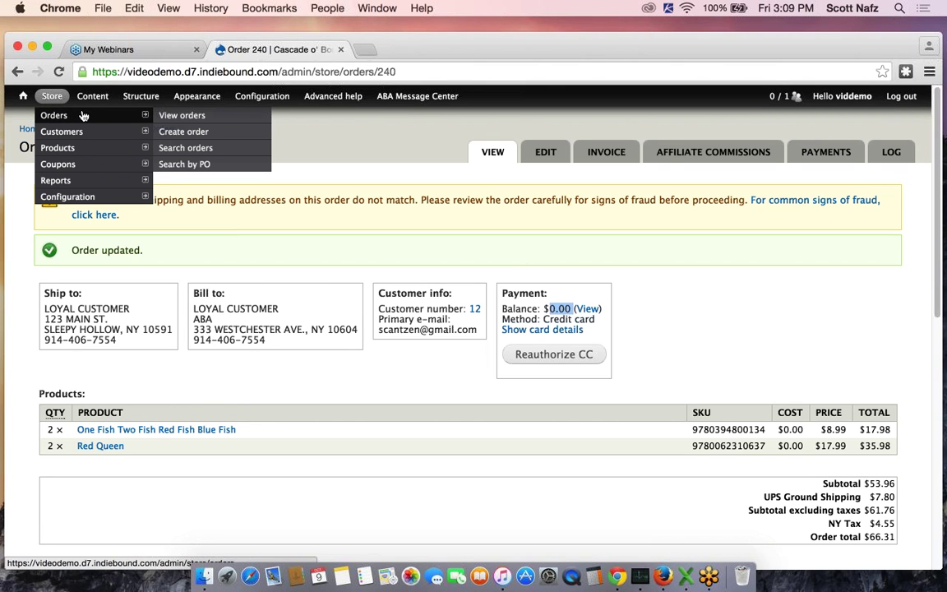
Find the existing customer by their e-mail address and create Order 241 for them
{"action": "left_click", "coordinate": [186, 135]}
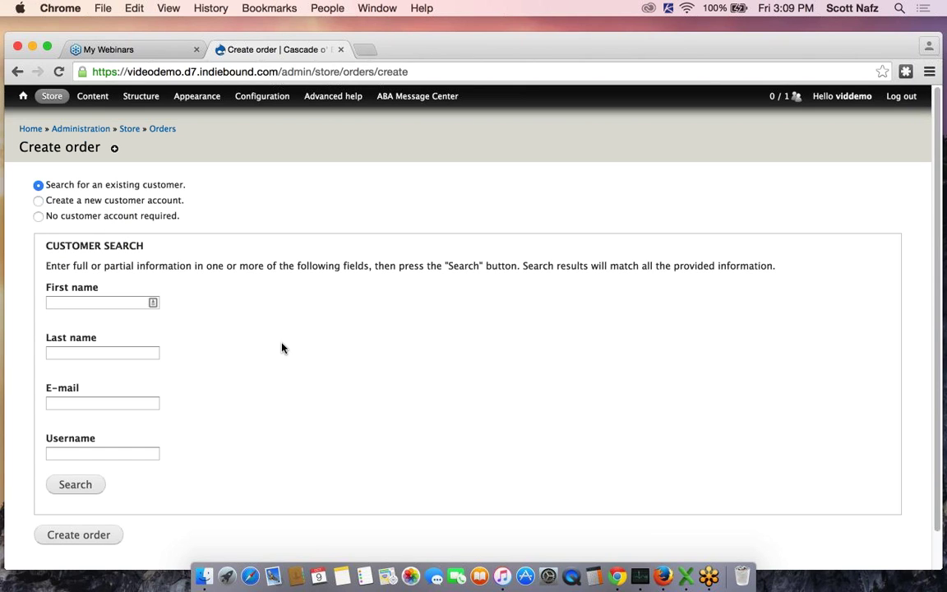
{"action": "left_click", "coordinate": [112, 407]}
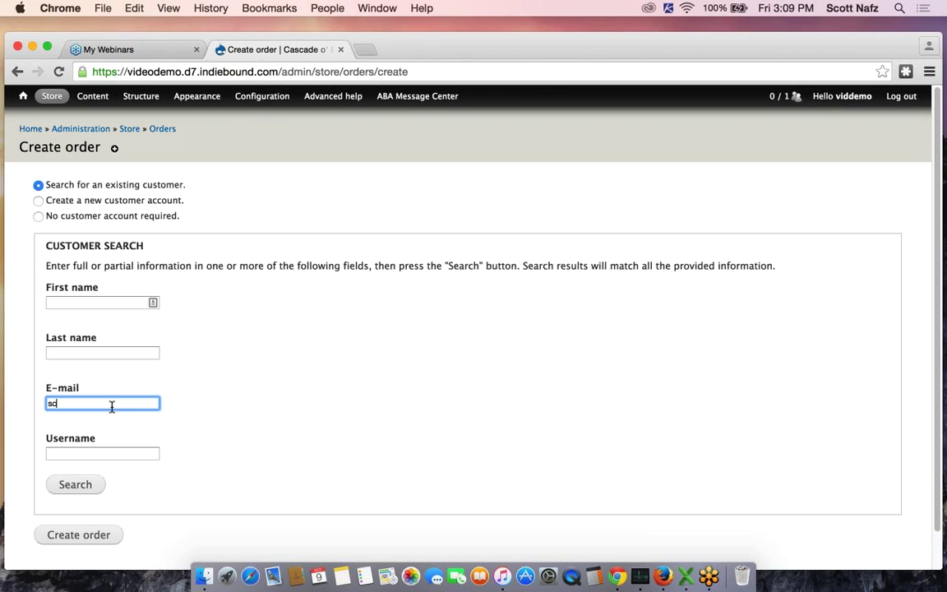
{"action": "left_click", "coordinate": [84, 492]}
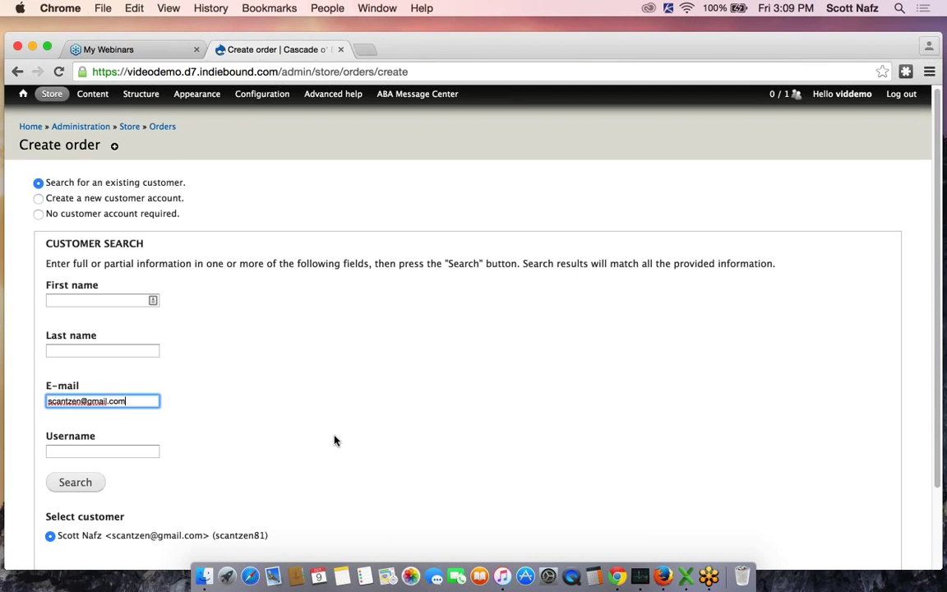
{"action": "scroll", "coordinate": [334, 440], "scroll_direction": "down", "scroll_amount": 3}
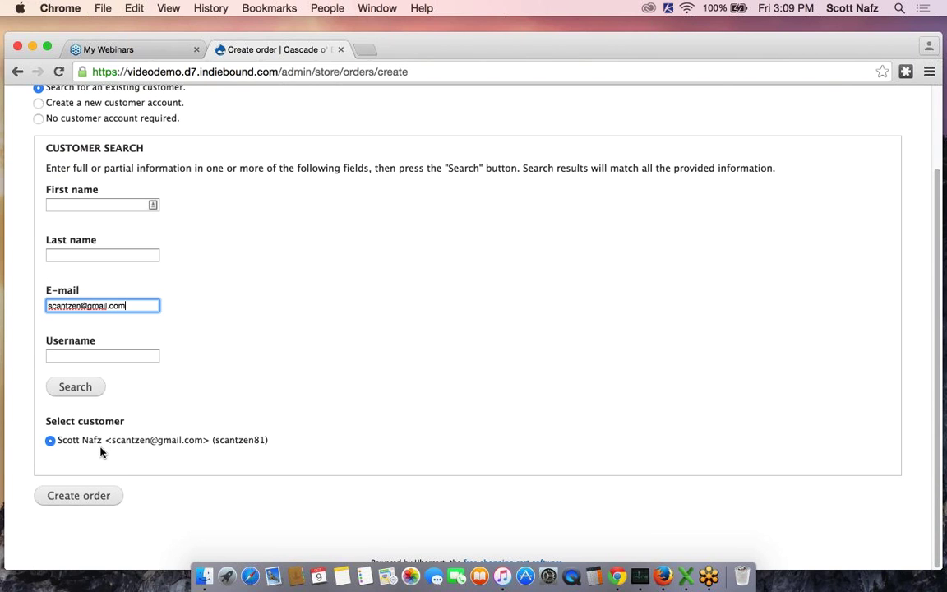
{"action": "left_click", "coordinate": [66, 498]}
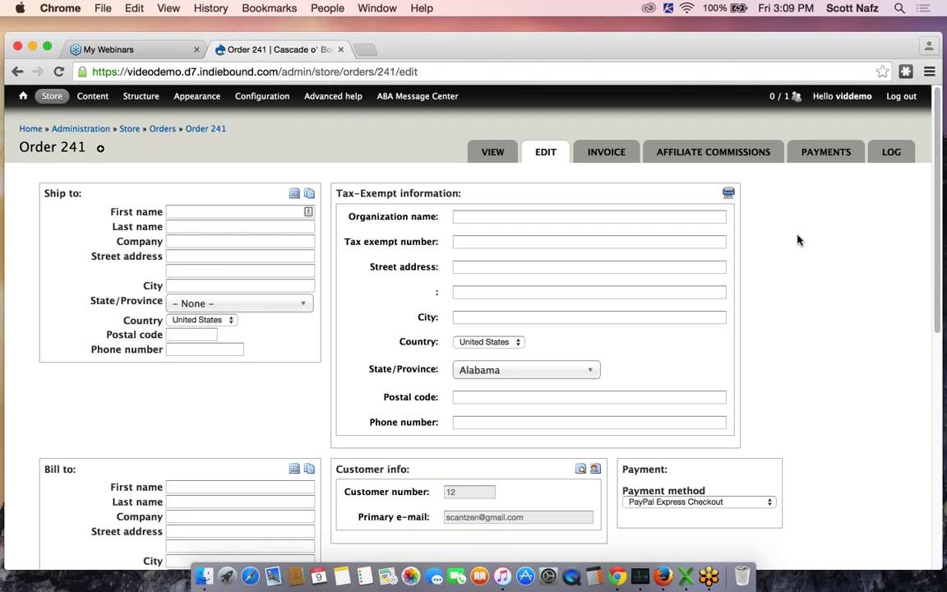
Fill the shipping address from the saved Loyal Customer address and close the picker
{"action": "left_click", "coordinate": [294, 195]}
{"action": "left_click", "coordinate": [122, 227]}
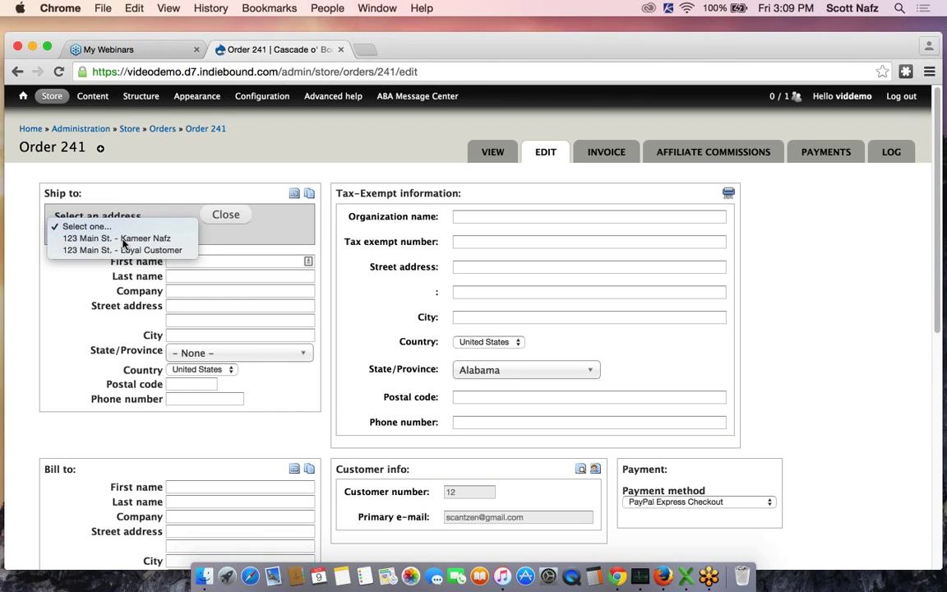
{"action": "left_click", "coordinate": [122, 238]}
{"action": "left_click", "coordinate": [123, 228]}
{"action": "left_click", "coordinate": [125, 240]}
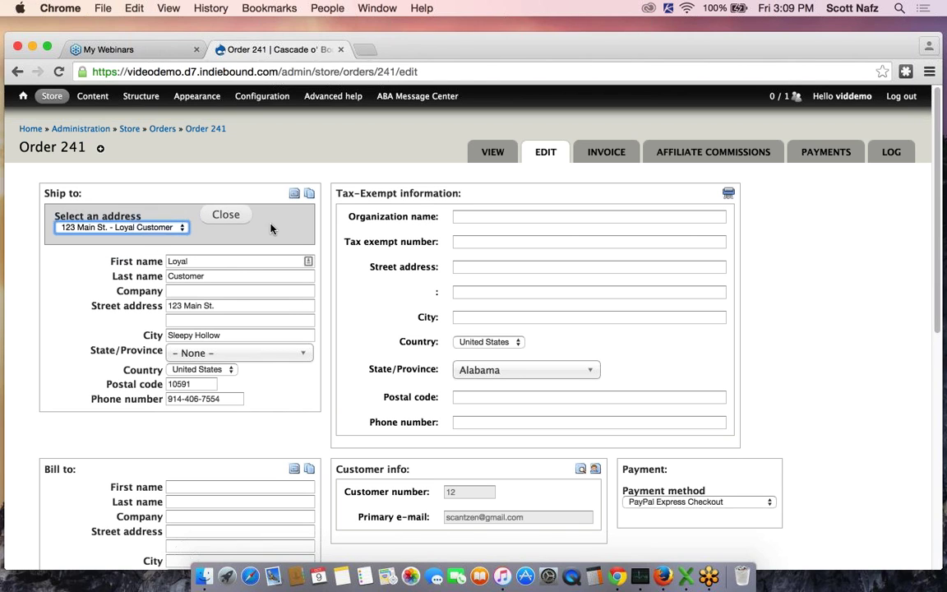
{"action": "left_click", "coordinate": [226, 213]}
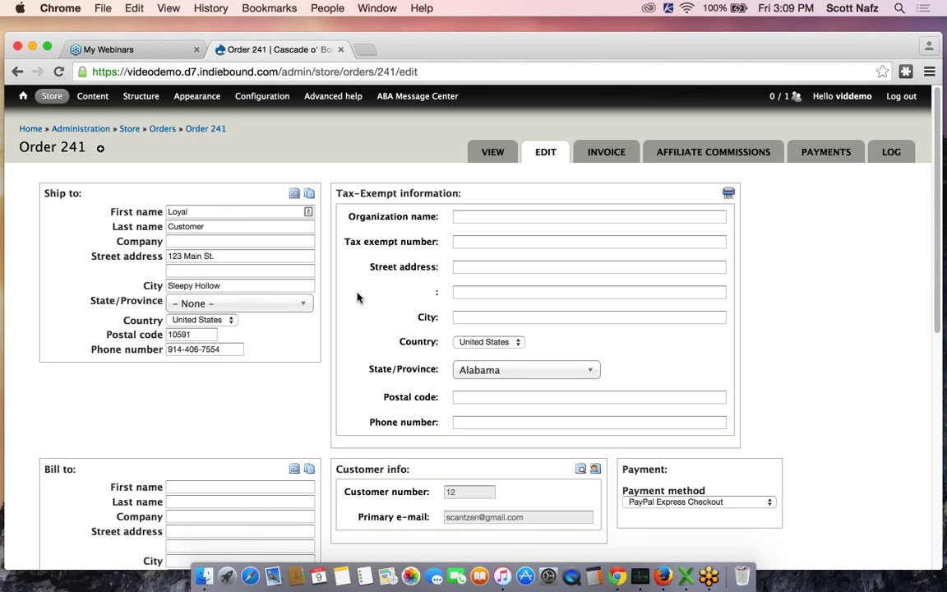
{"action": "scroll", "coordinate": [357, 297], "scroll_direction": "down", "scroll_amount": 5}
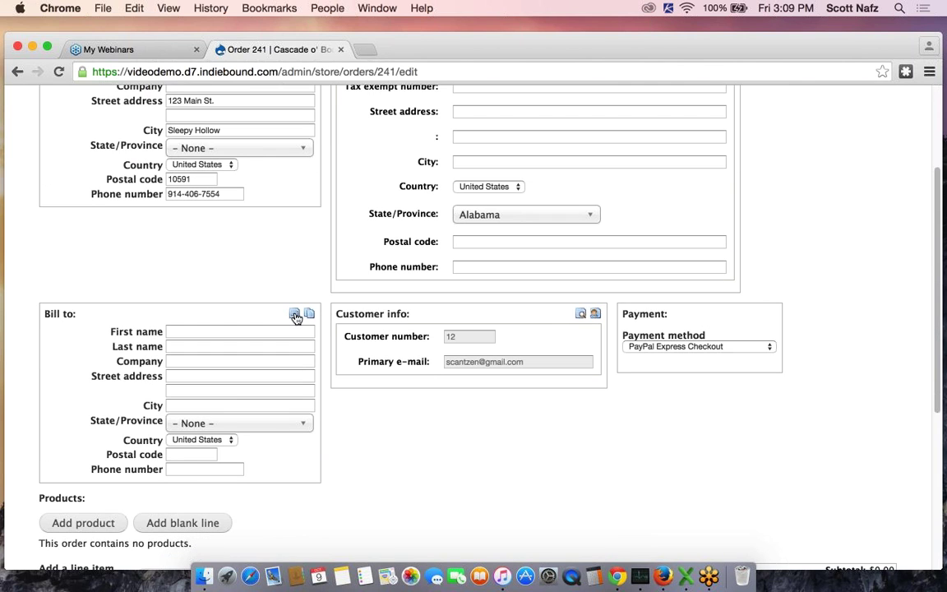
{"action": "left_click", "coordinate": [295, 315]}
{"action": "left_click", "coordinate": [82, 346]}
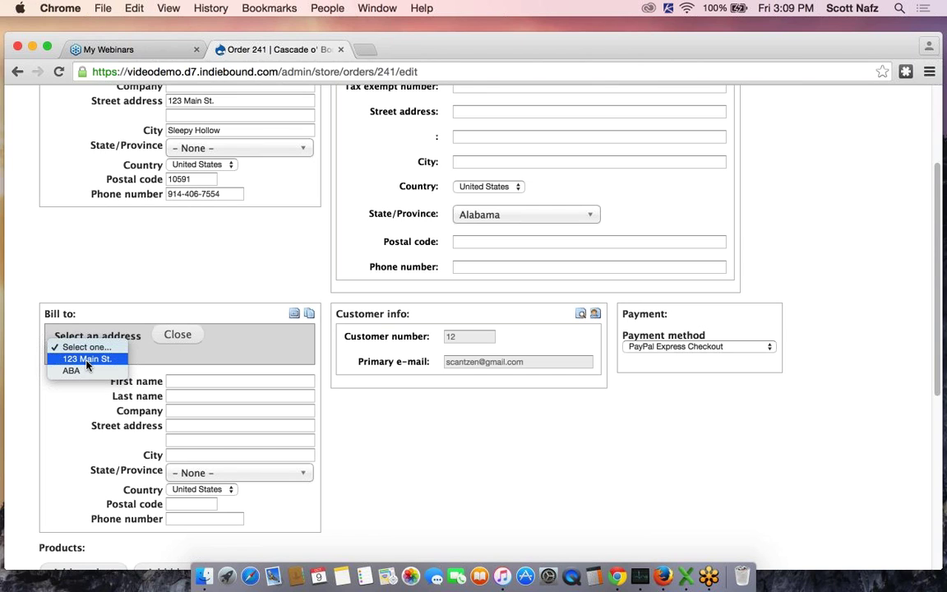
{"action": "left_click", "coordinate": [86, 360]}
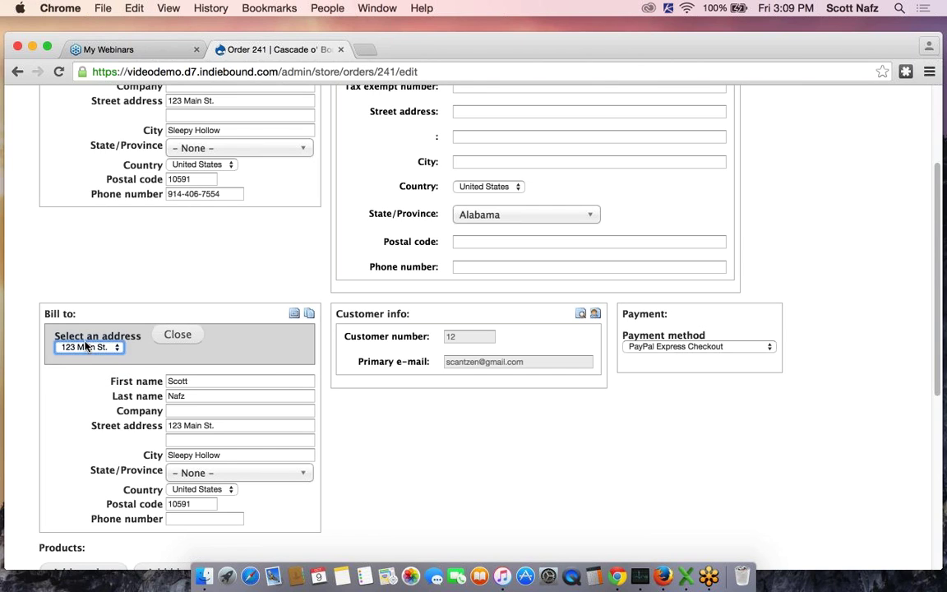
{"action": "left_click", "coordinate": [85, 354]}
{"action": "left_click", "coordinate": [79, 362]}
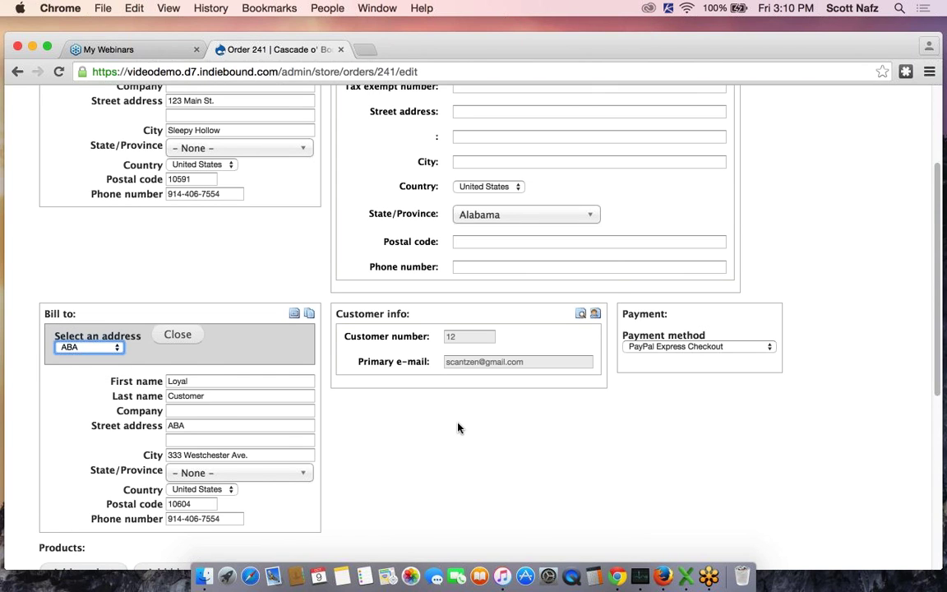
{"action": "scroll", "coordinate": [458, 427], "scroll_direction": "down", "scroll_amount": 2}
{"action": "scroll", "coordinate": [582, 400], "scroll_direction": "down", "scroll_amount": 1}
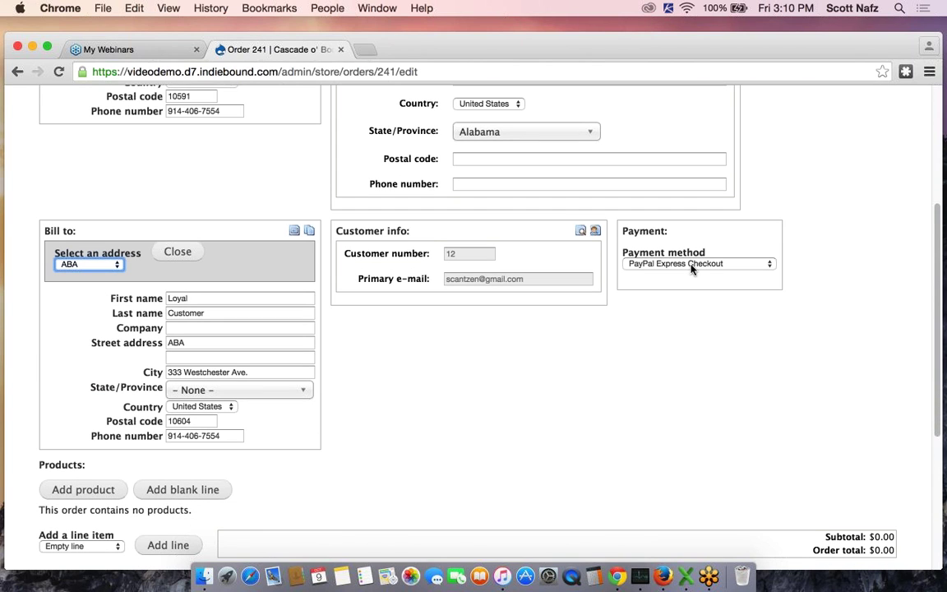
Set order 241's payment method to Credit card
{"action": "left_click", "coordinate": [691, 263]}
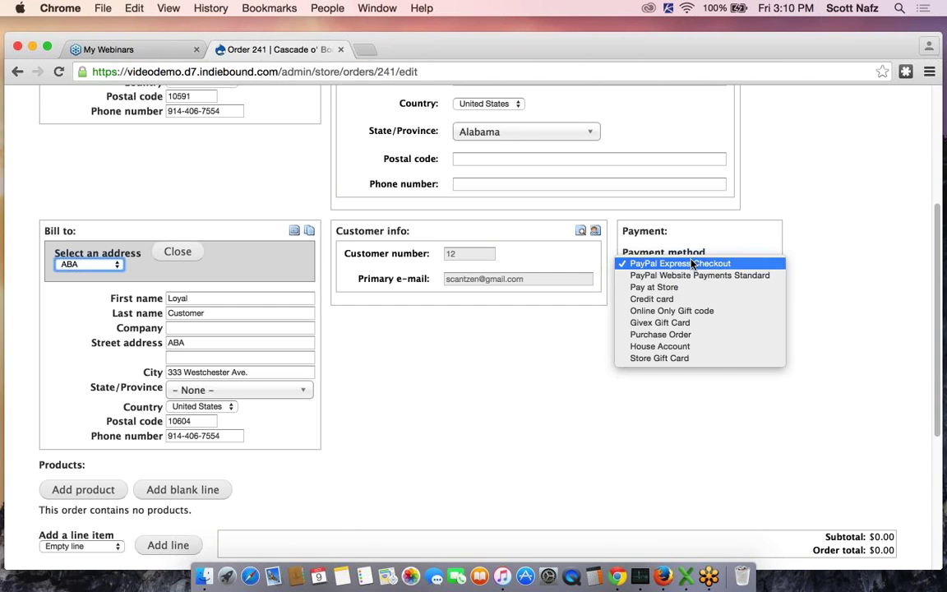
{"action": "left_click", "coordinate": [666, 301]}
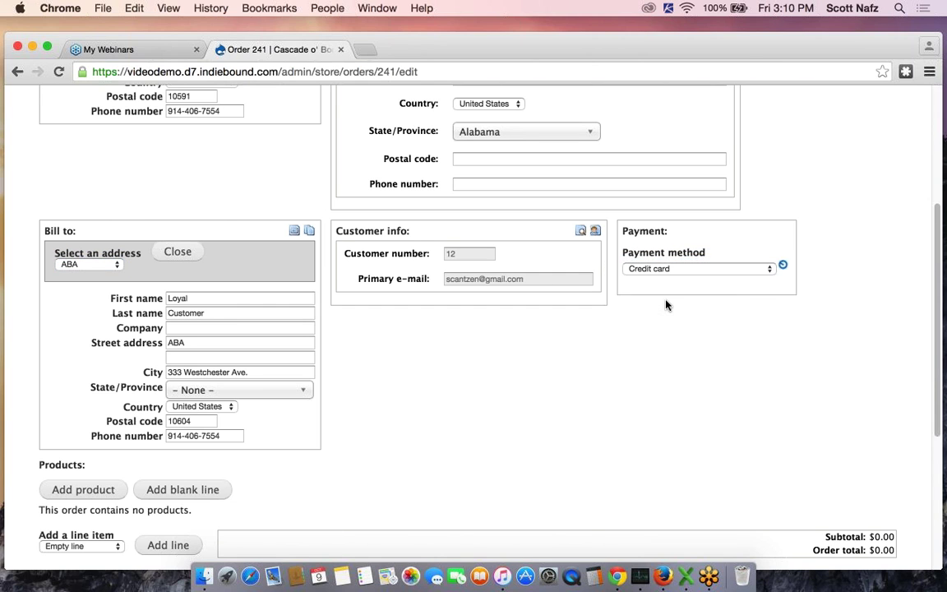
{"action": "scroll", "coordinate": [529, 371], "scroll_direction": "down", "scroll_amount": 1}
{"action": "scroll", "coordinate": [529, 371], "scroll_direction": "down", "scroll_amount": 3}
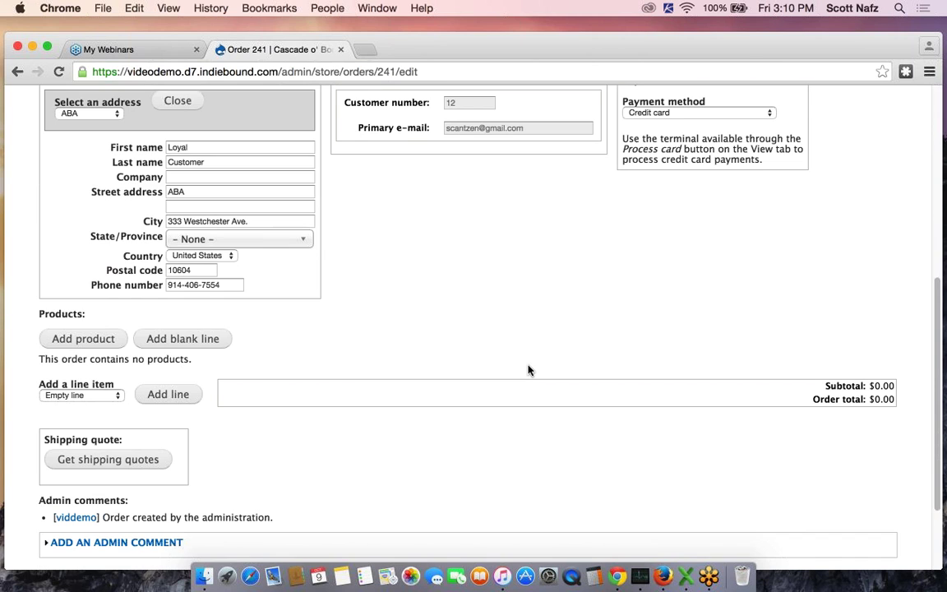
{"action": "scroll", "coordinate": [529, 371], "scroll_direction": "down", "scroll_amount": 1}
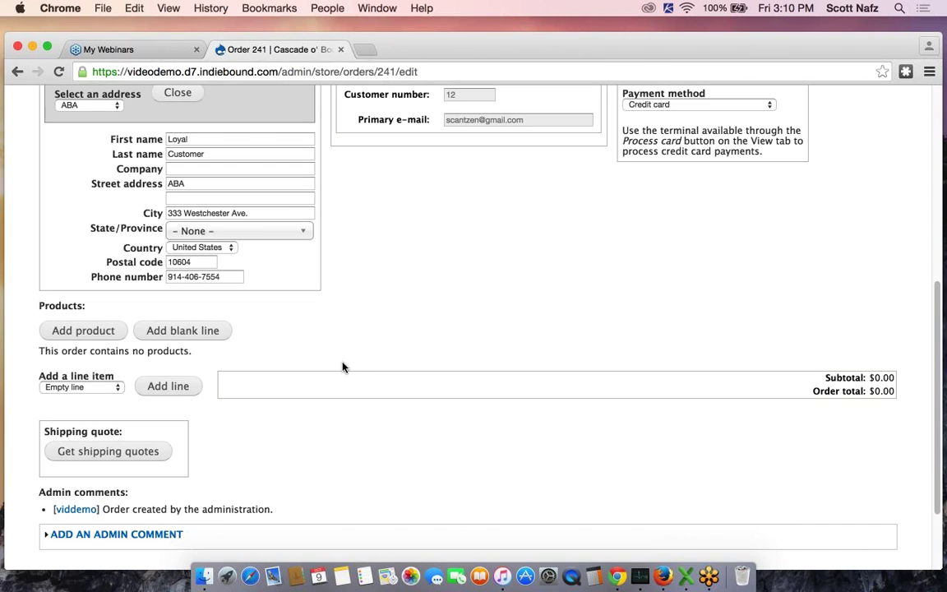
Search products for 'red' and add one NYPD Red 3 (Hardcover) at $28.00 to order 241
{"action": "left_click", "coordinate": [80, 332]}
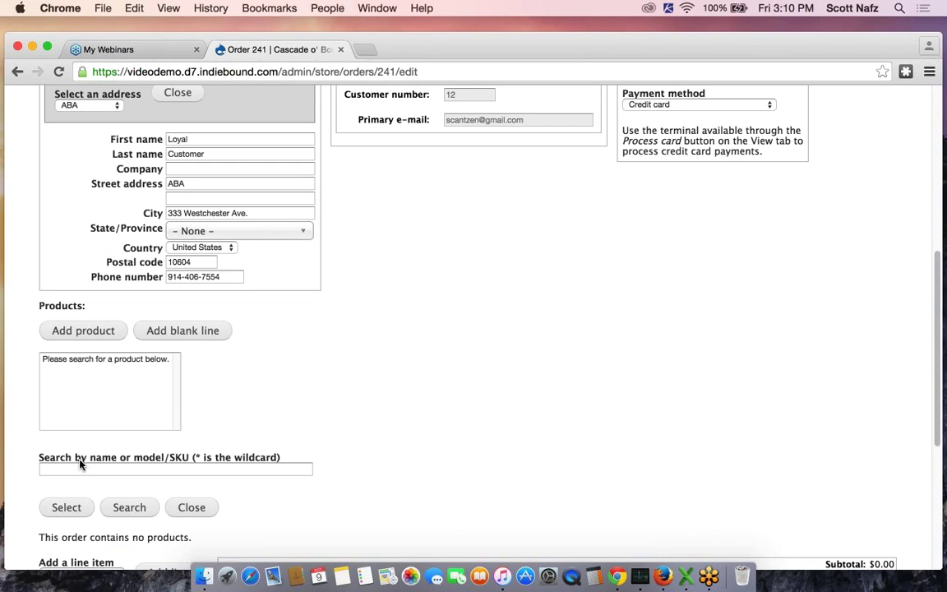
{"action": "left_click", "coordinate": [79, 469]}
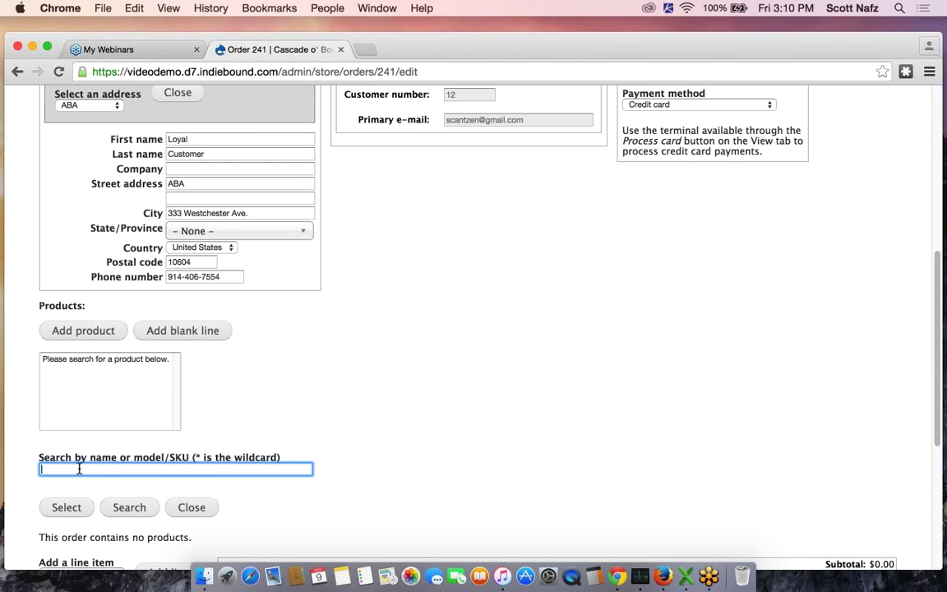
{"action": "type", "text": "red"}
{"action": "key", "text": "Return"}
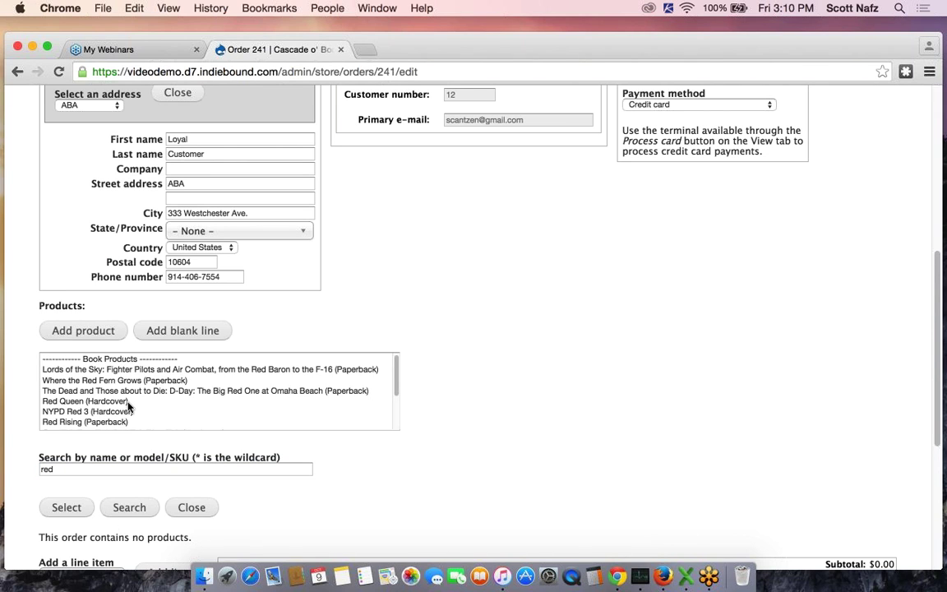
{"action": "left_click", "coordinate": [102, 411]}
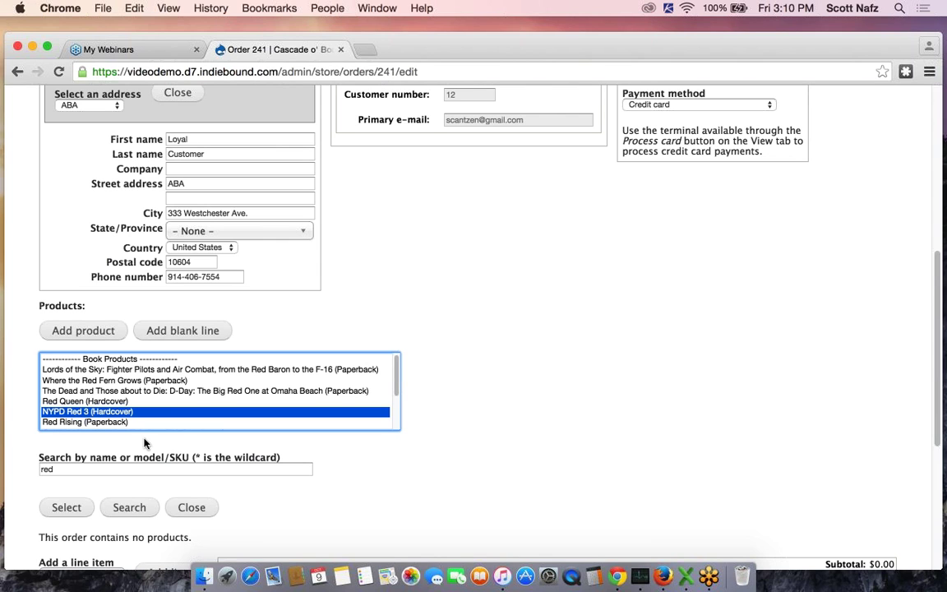
{"action": "left_click", "coordinate": [67, 508]}
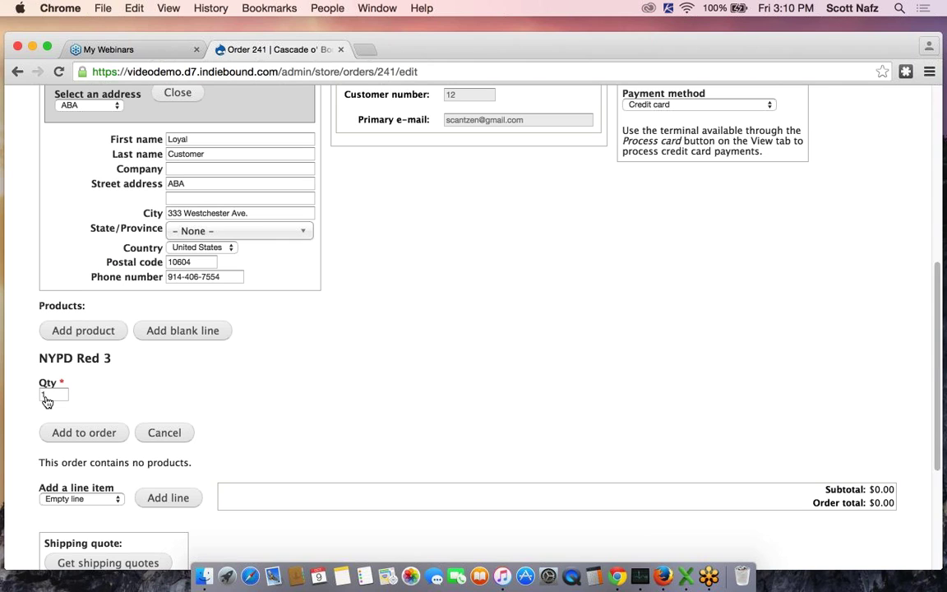
{"action": "left_click", "coordinate": [86, 432]}
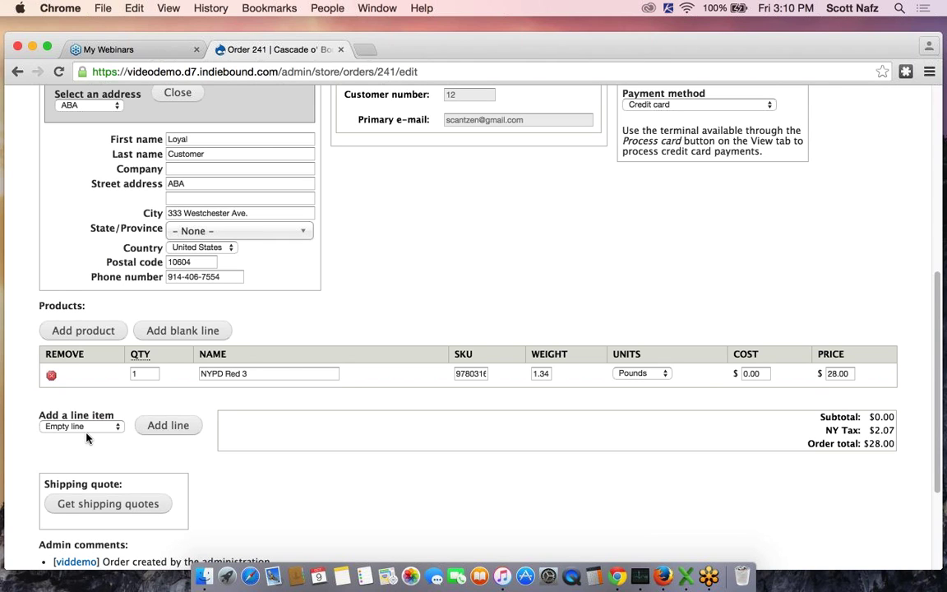
{"action": "scroll", "coordinate": [447, 447], "scroll_direction": "down", "scroll_amount": 4}
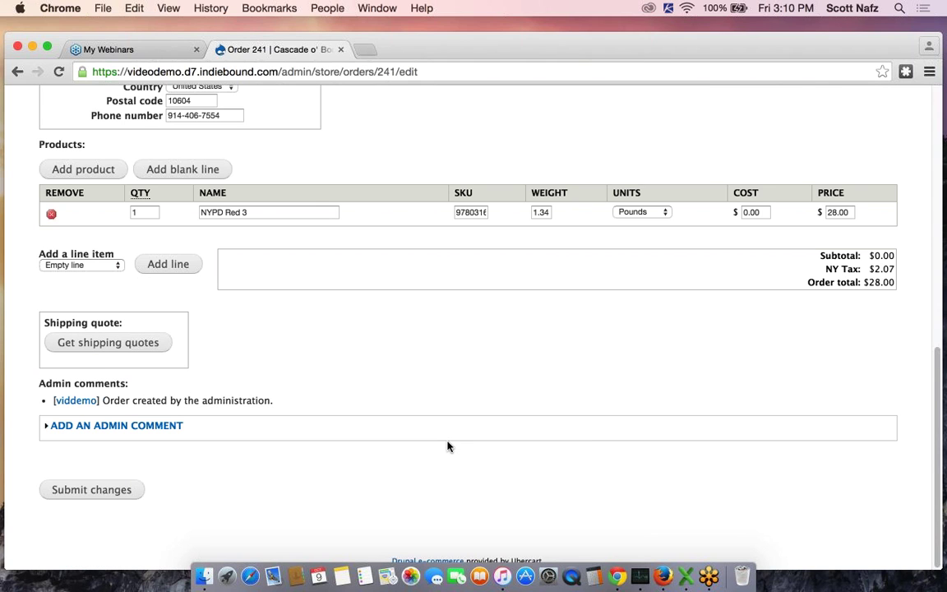
Apply the $4.95 UPS Ground Shipping quote to order 241 and submit the changes
{"action": "left_click", "coordinate": [115, 347]}
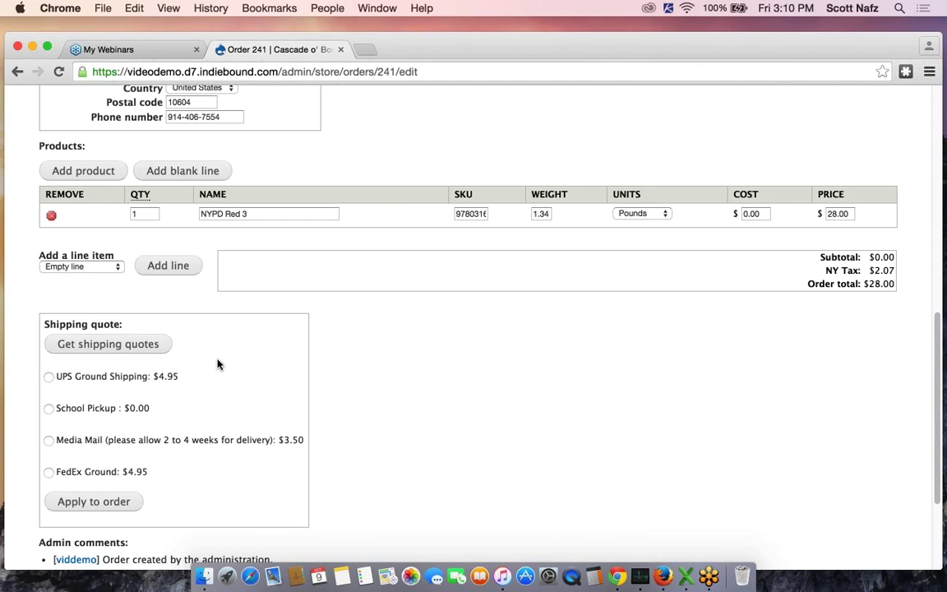
{"action": "left_click", "coordinate": [47, 377]}
{"action": "scroll", "coordinate": [271, 380], "scroll_direction": "down", "scroll_amount": 4}
{"action": "left_click", "coordinate": [105, 345]}
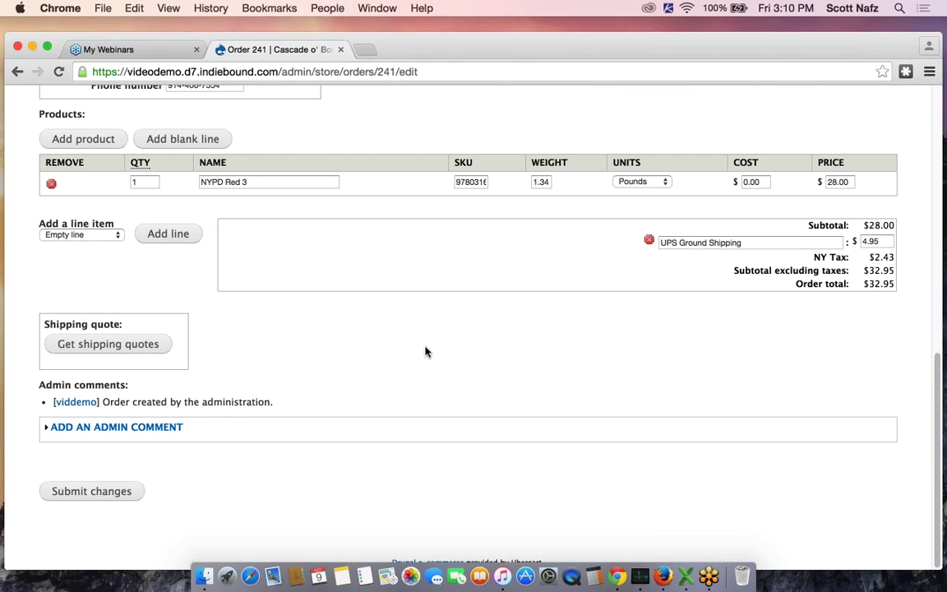
{"action": "scroll", "coordinate": [497, 353], "scroll_direction": "up", "scroll_amount": 2}
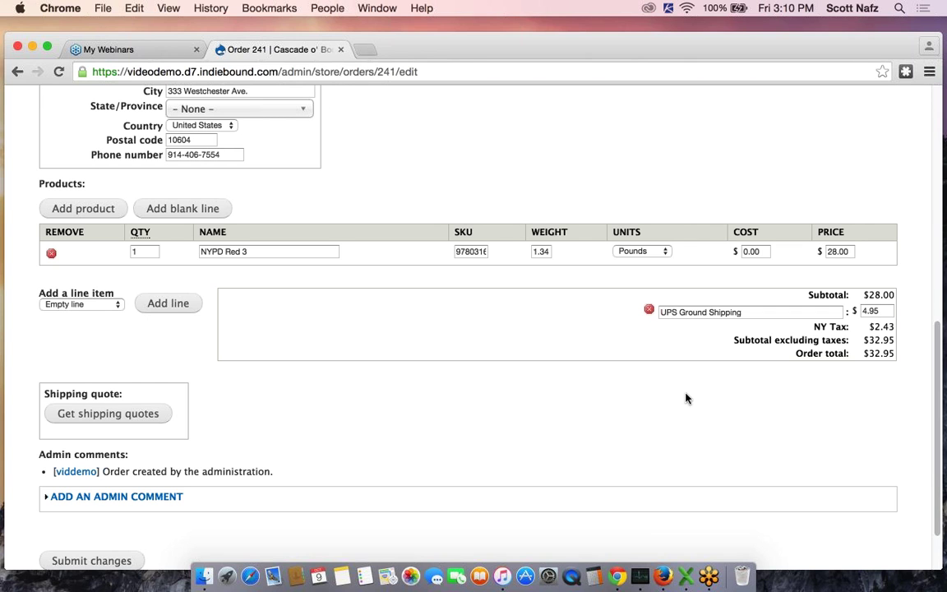
{"action": "scroll", "coordinate": [559, 418], "scroll_direction": "down", "scroll_amount": 2}
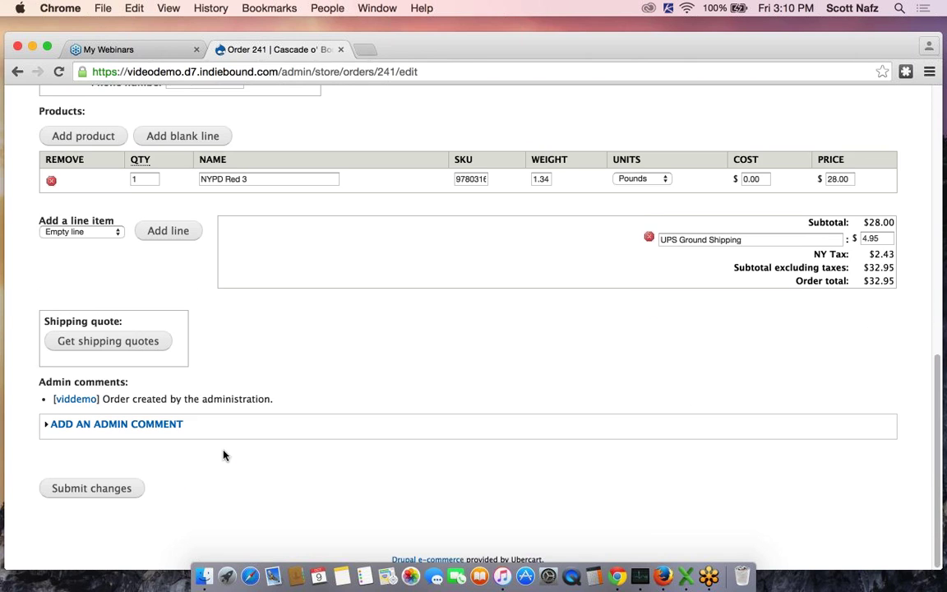
{"action": "left_click", "coordinate": [126, 491]}
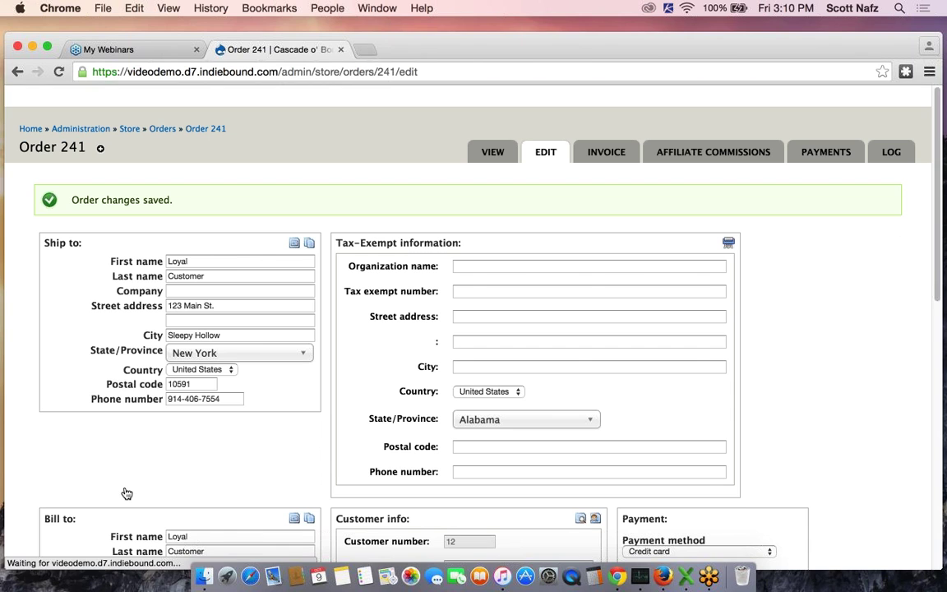
Open order 241's View tab and look over the summary totalling $35.38
{"action": "left_click", "coordinate": [493, 154]}
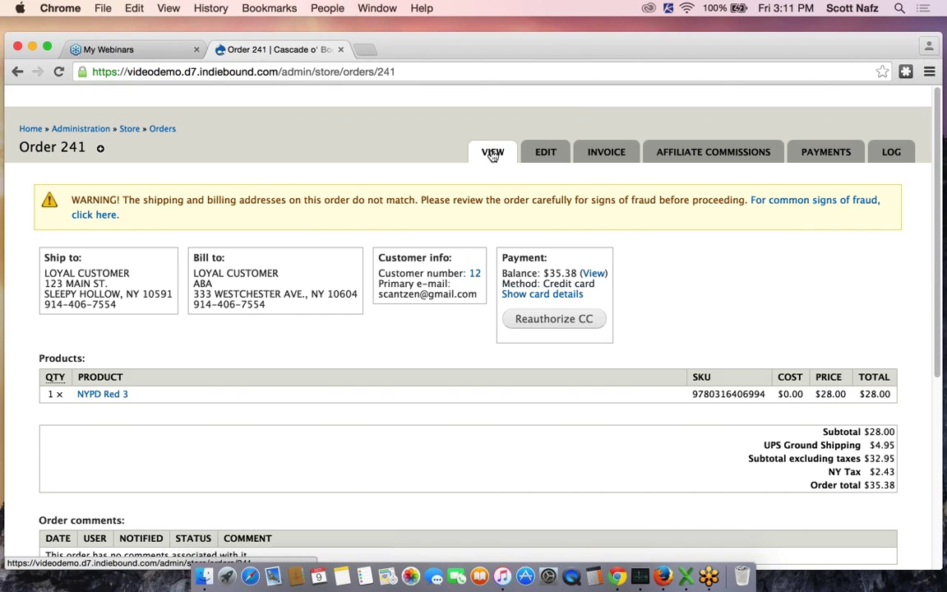
{"action": "scroll", "coordinate": [386, 343], "scroll_direction": "down", "scroll_amount": 3}
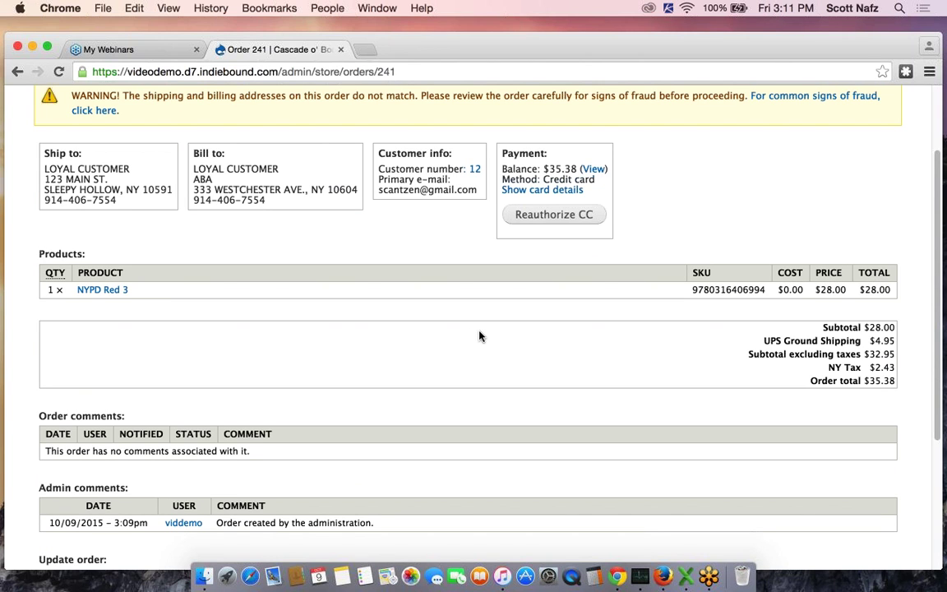
{"action": "scroll", "coordinate": [481, 336], "scroll_direction": "down", "scroll_amount": 5}
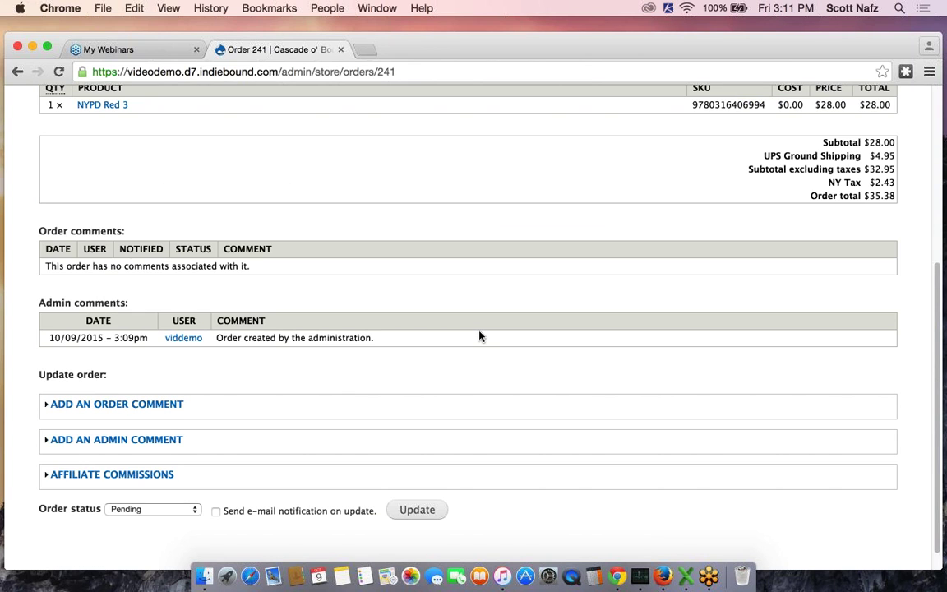
{"action": "scroll", "coordinate": [480, 335], "scroll_direction": "up", "scroll_amount": 5}
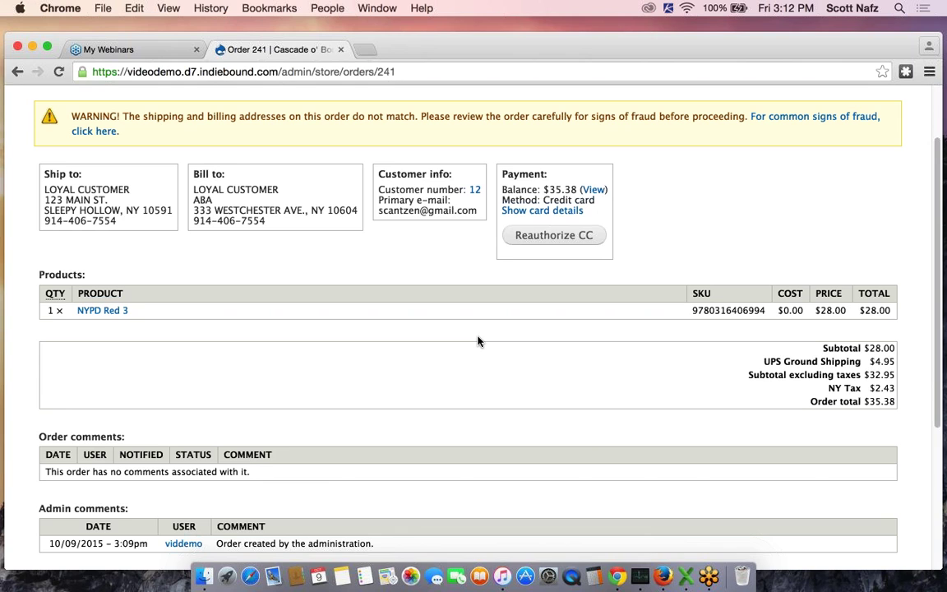
Scroll through order 241 and check the status list, leaving the status at Pending
{"action": "scroll", "coordinate": [478, 341], "scroll_direction": "down", "scroll_amount": 1}
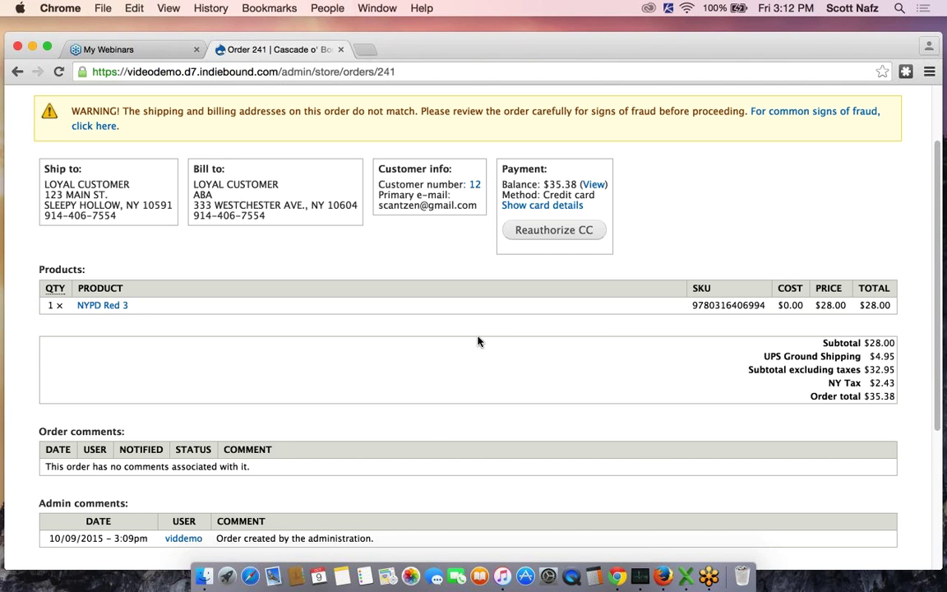
{"action": "scroll", "coordinate": [478, 341], "scroll_direction": "down", "scroll_amount": 5}
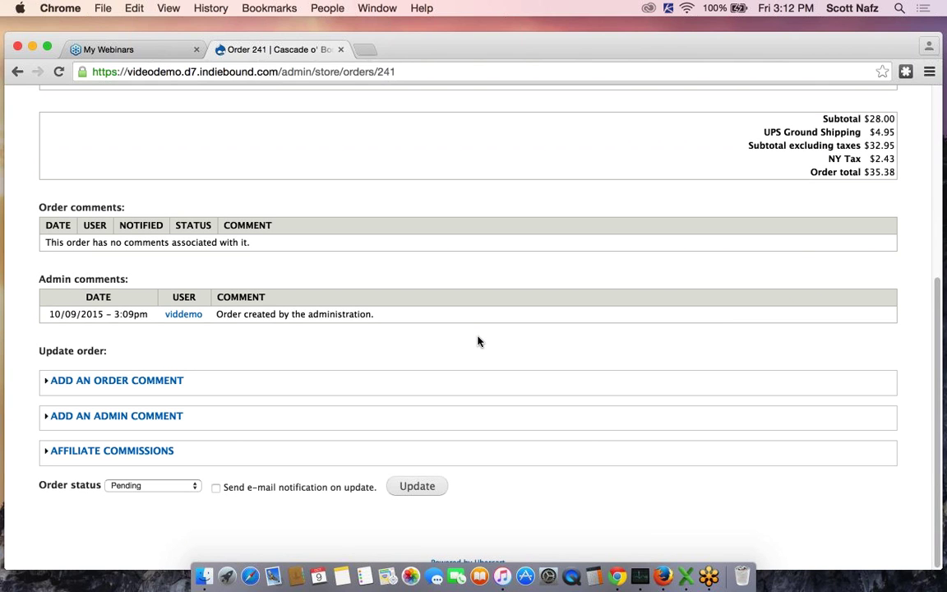
{"action": "scroll", "coordinate": [478, 341], "scroll_direction": "up", "scroll_amount": 5}
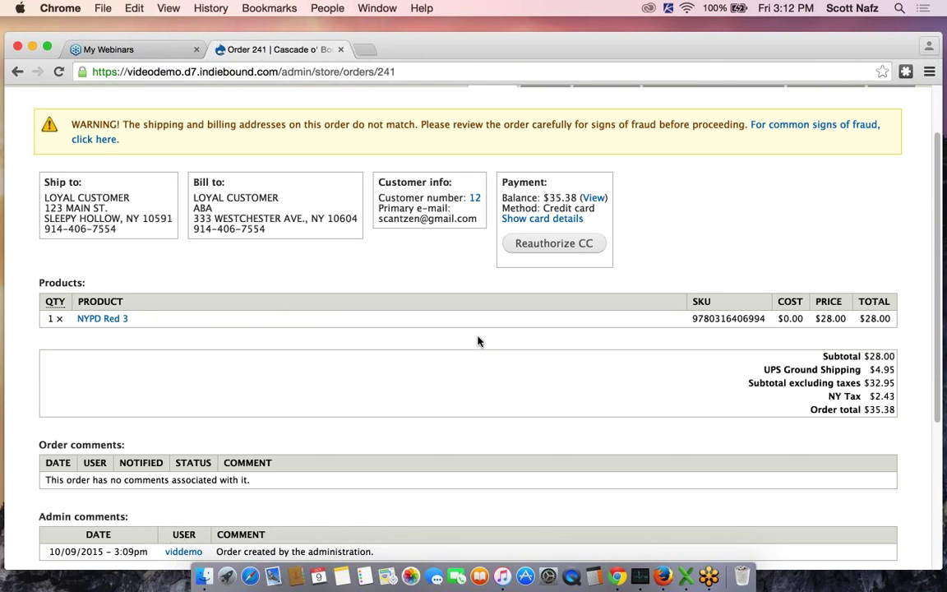
{"action": "scroll", "coordinate": [478, 341], "scroll_direction": "down", "scroll_amount": 4}
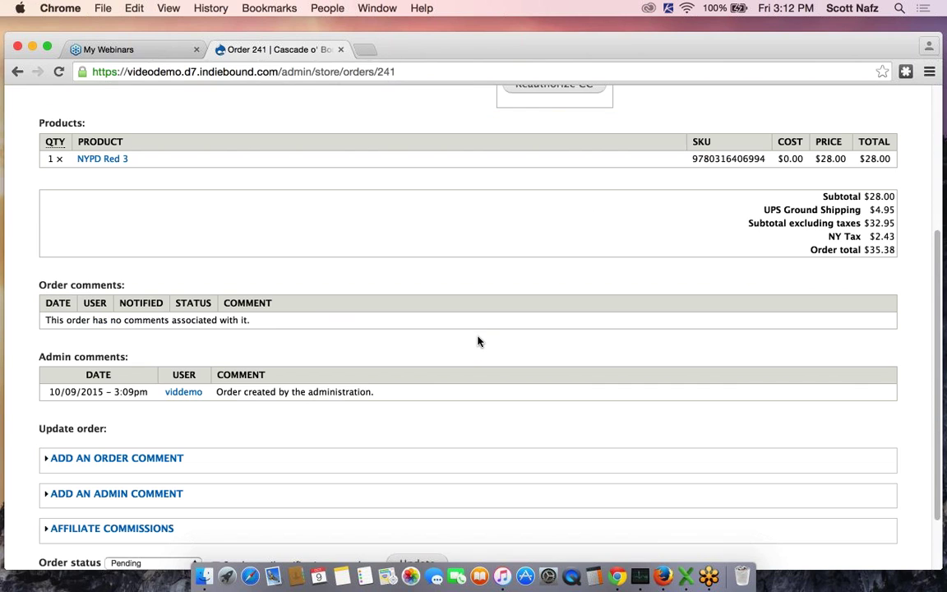
{"action": "scroll", "coordinate": [478, 341], "scroll_direction": "down", "scroll_amount": 2}
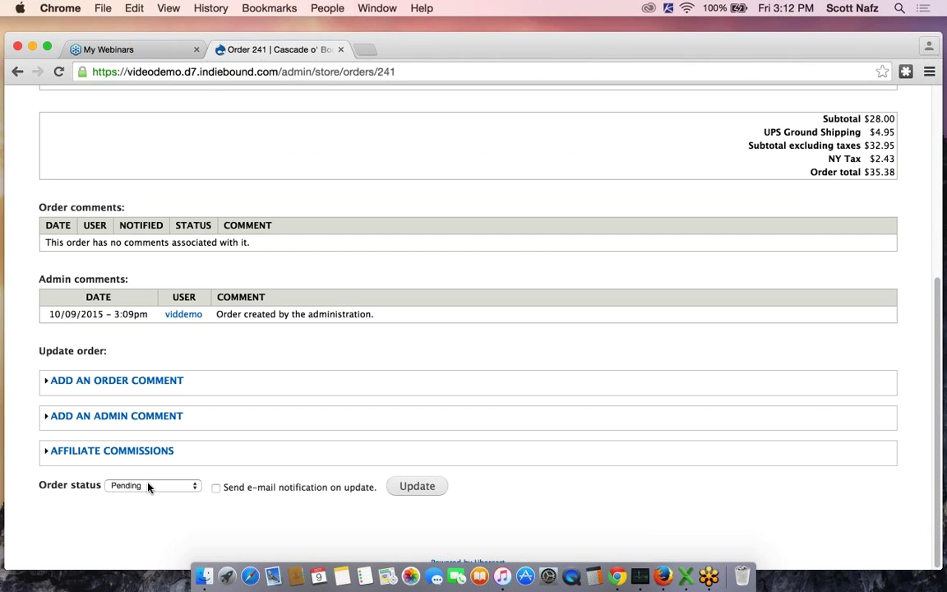
{"action": "left_click", "coordinate": [149, 488]}
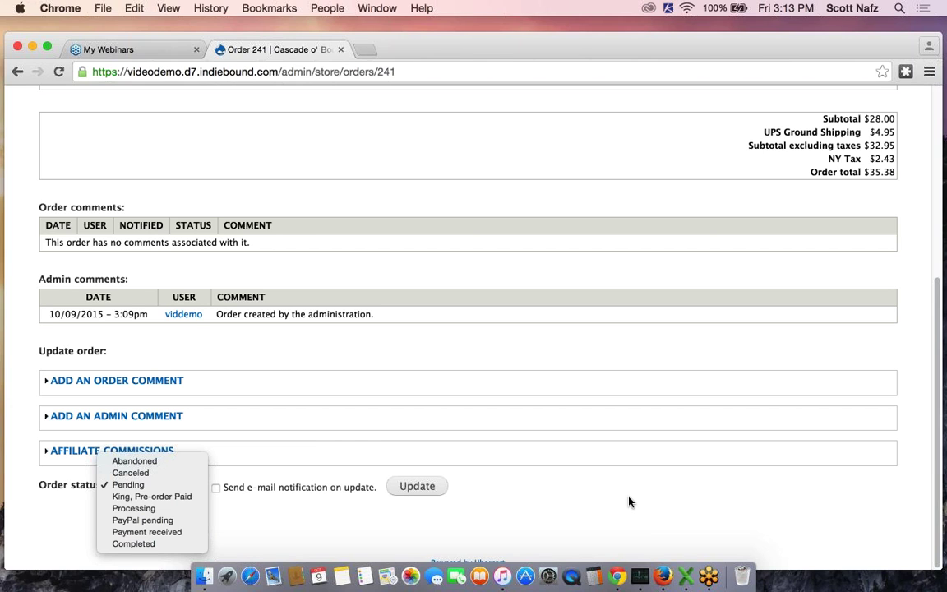
{"action": "left_click", "coordinate": [598, 402]}
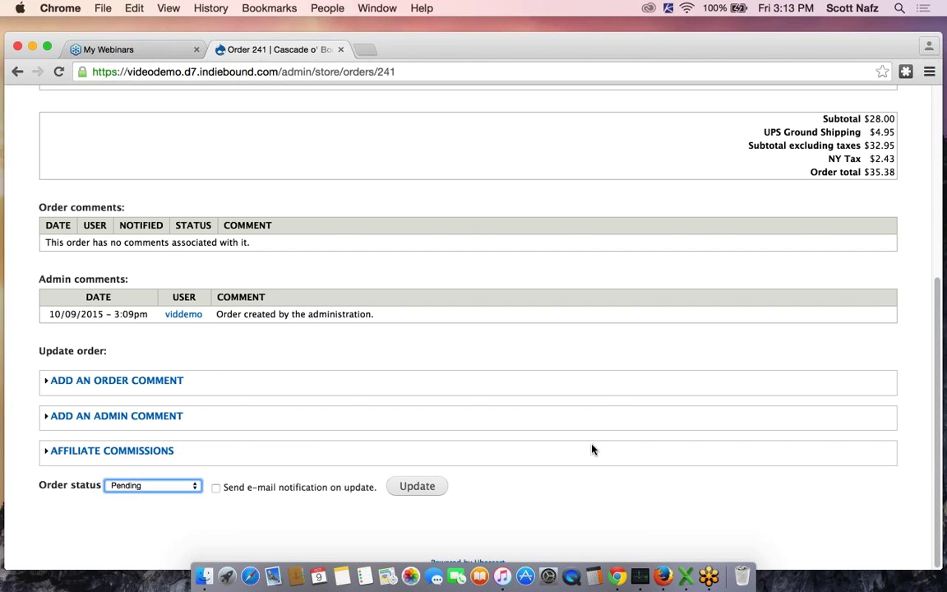
{"action": "scroll", "coordinate": [592, 449], "scroll_direction": "up", "scroll_amount": 5}
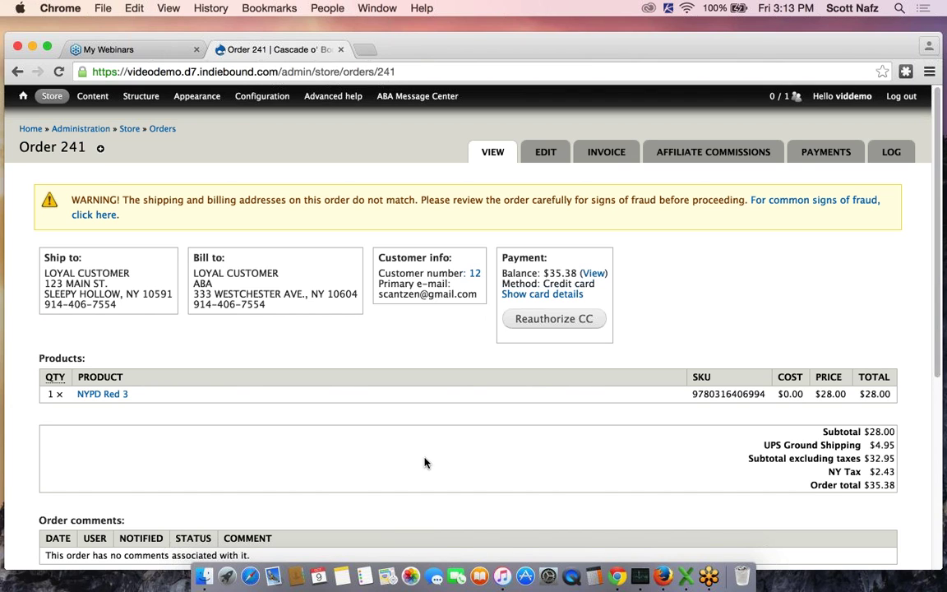
Submit order 241 as Payment received with e-mail notification; it's rejected for lacking card authorization
{"action": "scroll", "coordinate": [425, 463], "scroll_direction": "down", "scroll_amount": 1}
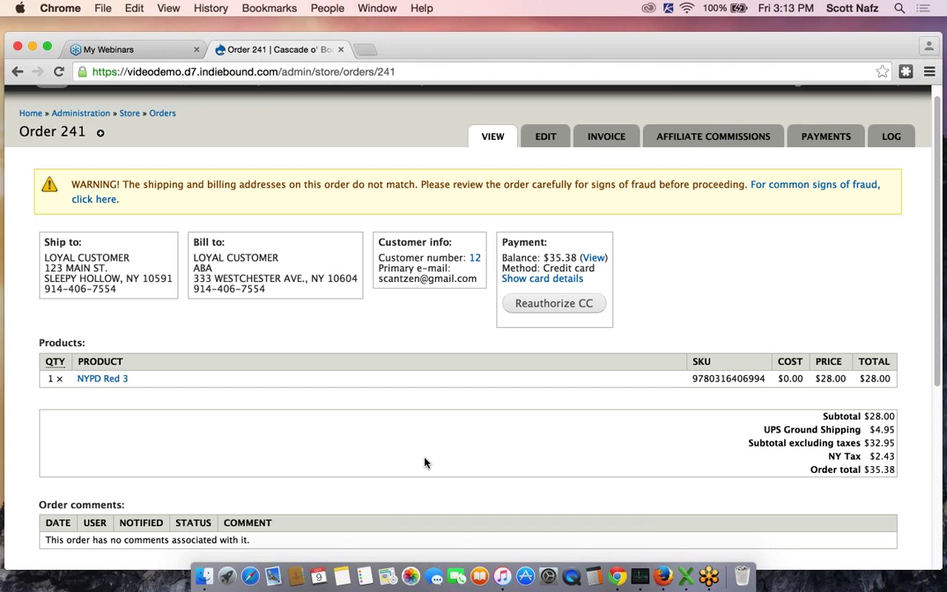
{"action": "scroll", "coordinate": [425, 463], "scroll_direction": "up", "scroll_amount": 1}
{"action": "scroll", "coordinate": [425, 463], "scroll_direction": "down", "scroll_amount": 1}
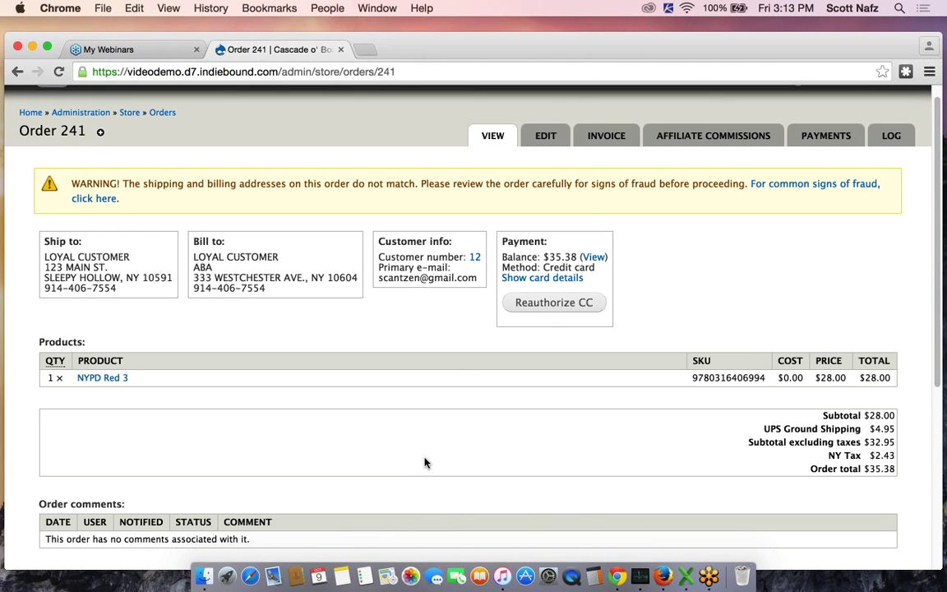
{"action": "scroll", "coordinate": [425, 463], "scroll_direction": "down", "scroll_amount": 2}
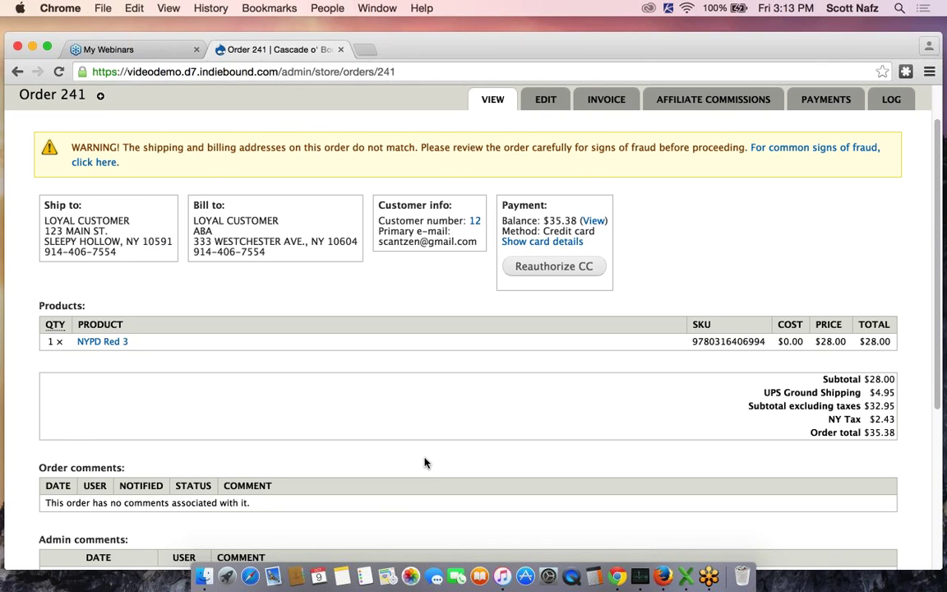
{"action": "scroll", "coordinate": [425, 463], "scroll_direction": "down", "scroll_amount": 2}
{"action": "scroll", "coordinate": [425, 463], "scroll_direction": "up", "scroll_amount": 1}
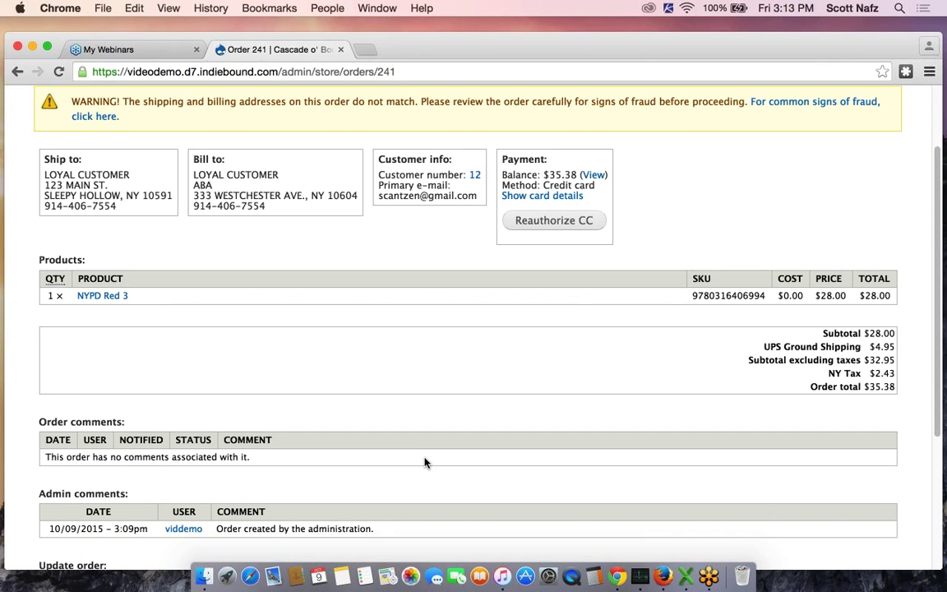
{"action": "scroll", "coordinate": [425, 463], "scroll_direction": "down", "scroll_amount": 5}
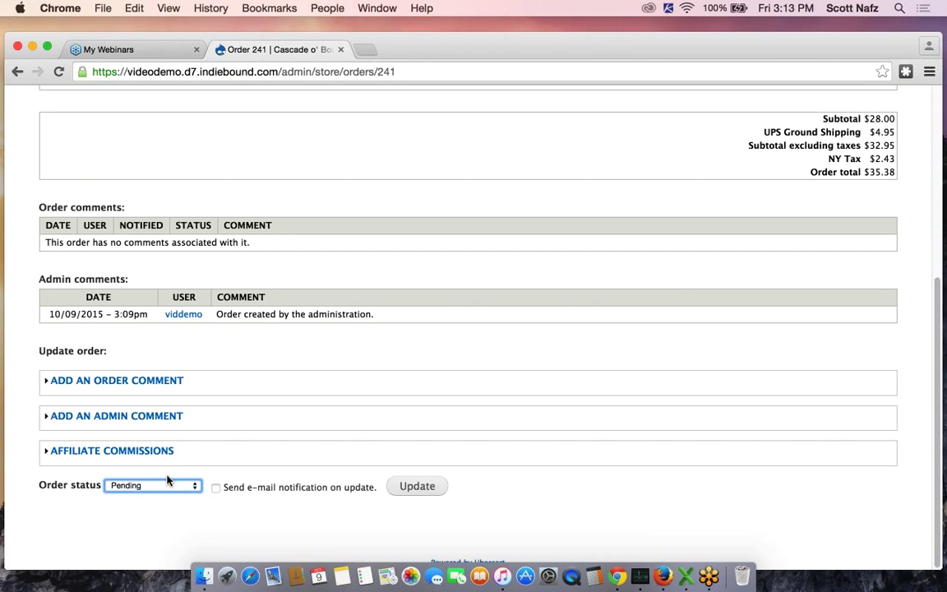
{"action": "left_click", "coordinate": [149, 491]}
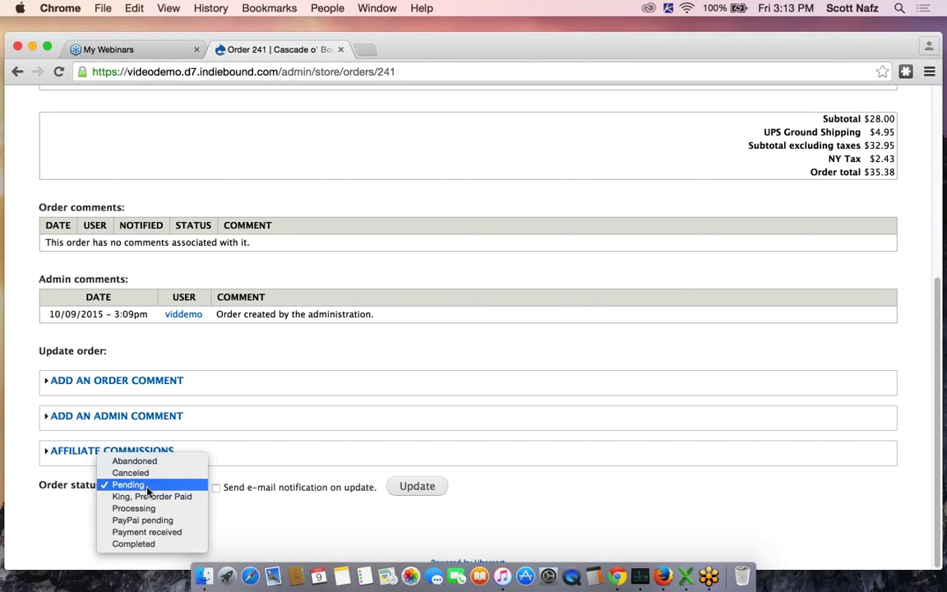
{"action": "left_click", "coordinate": [145, 534]}
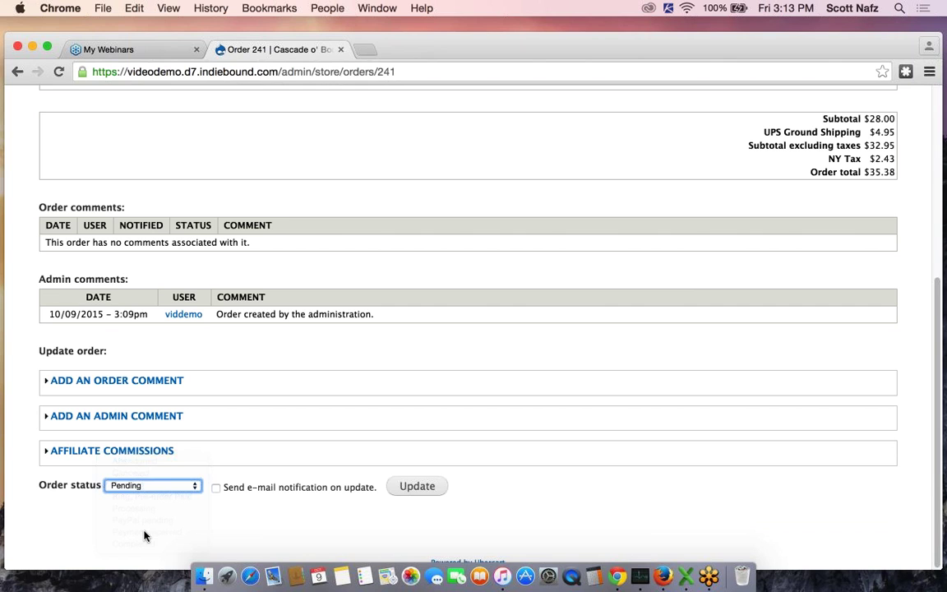
{"action": "left_click", "coordinate": [216, 487]}
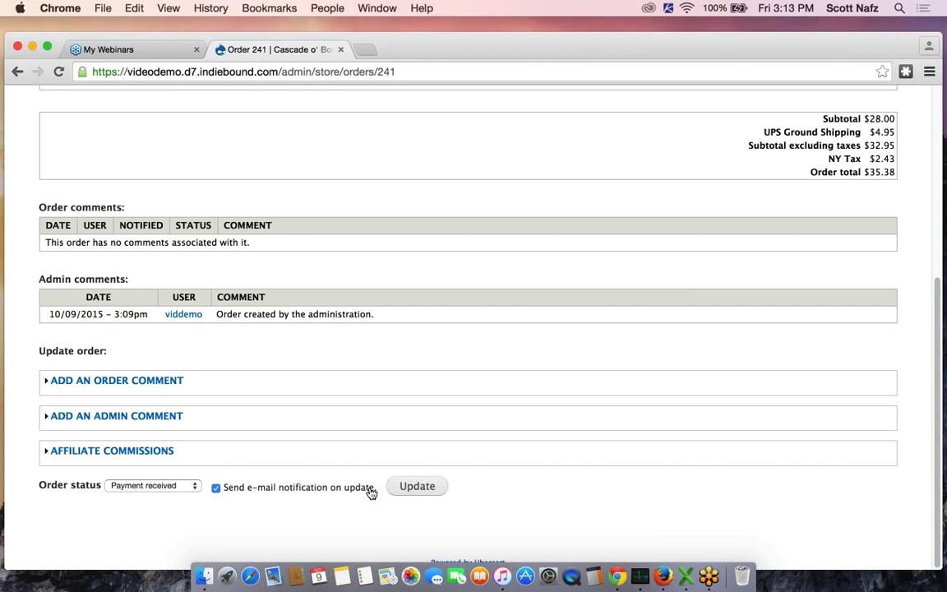
{"action": "left_click", "coordinate": [416, 490]}
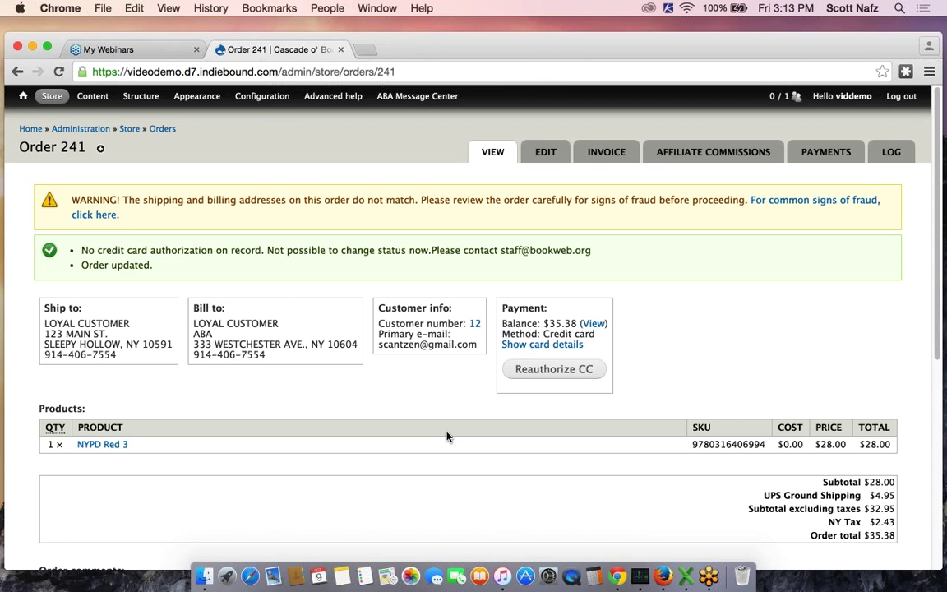
Charge $35.38 to the saved card via the credit card terminal, bringing the balance to $0.00
{"action": "scroll", "coordinate": [446, 437], "scroll_direction": "down", "scroll_amount": 5}
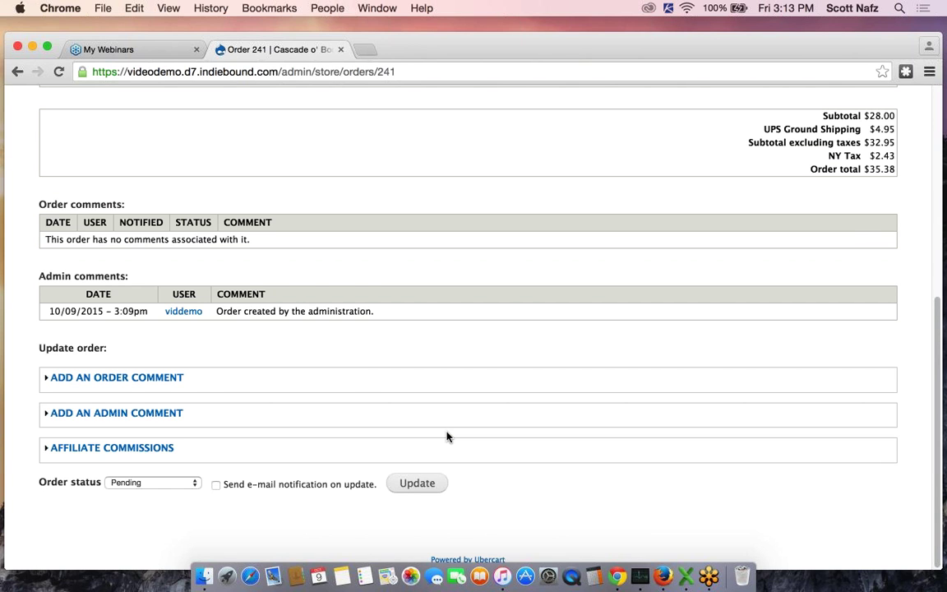
{"action": "scroll", "coordinate": [447, 436], "scroll_direction": "up", "scroll_amount": 2}
{"action": "scroll", "coordinate": [447, 437], "scroll_direction": "up", "scroll_amount": 1}
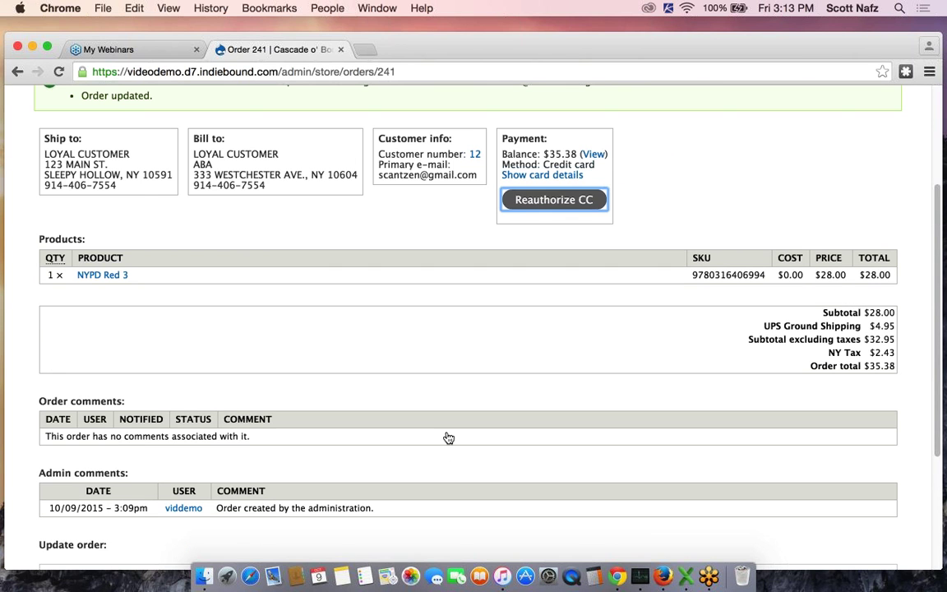
{"action": "key", "text": "space"}
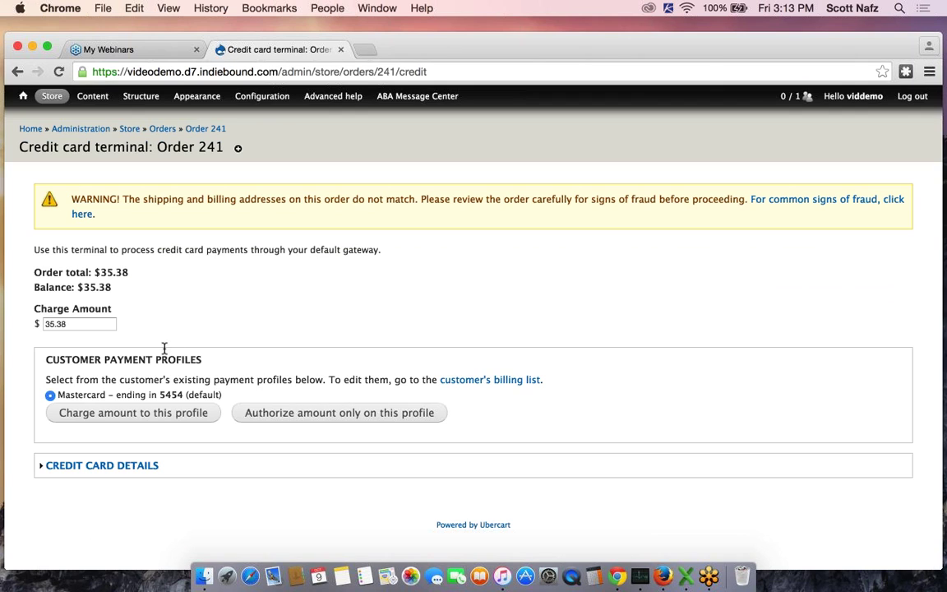
{"action": "left_click", "coordinate": [106, 414]}
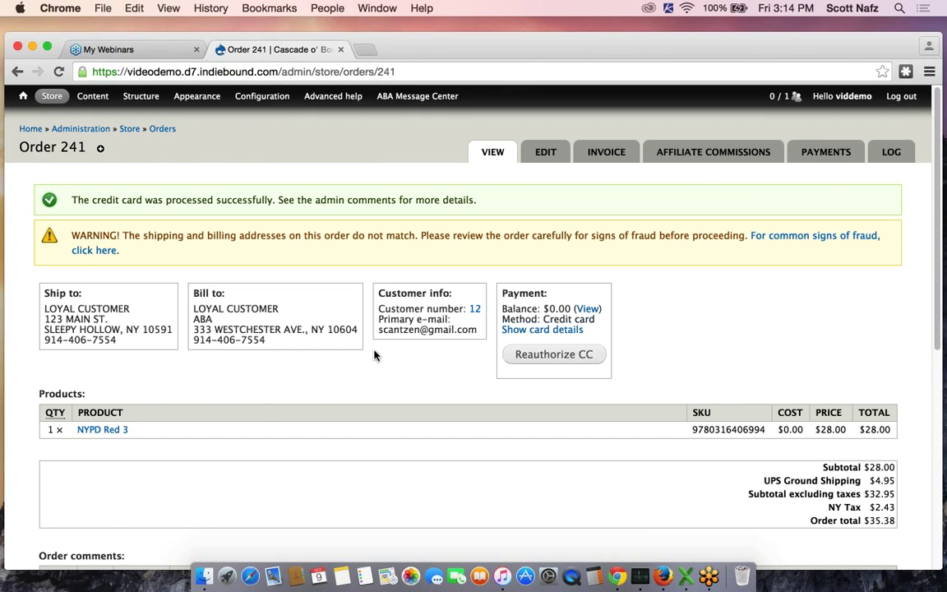
{"action": "scroll", "coordinate": [374, 355], "scroll_direction": "down", "scroll_amount": 5}
{"action": "scroll", "coordinate": [374, 355], "scroll_direction": "down", "scroll_amount": 4}
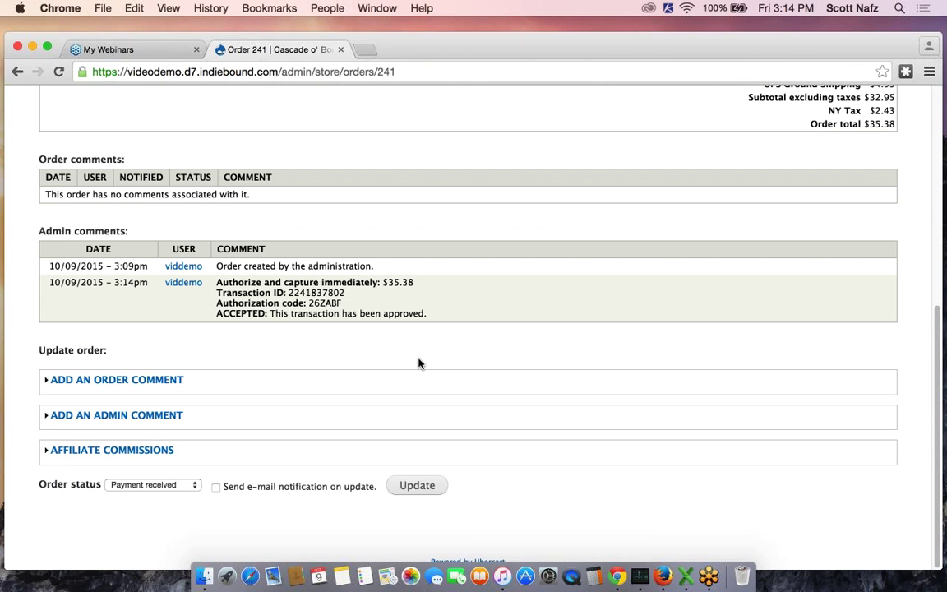
{"action": "scroll", "coordinate": [541, 264], "scroll_direction": "up", "scroll_amount": 7}
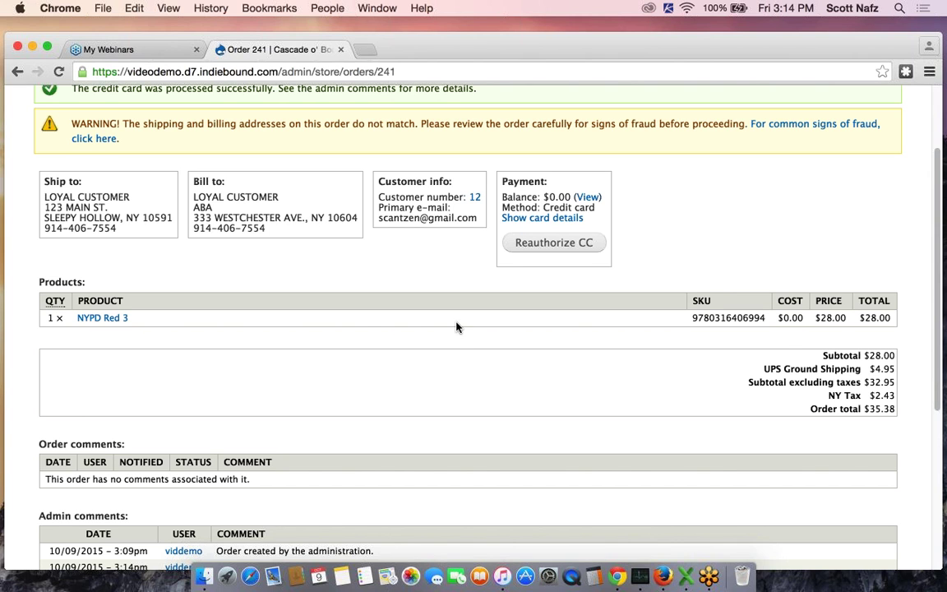
{"action": "scroll", "coordinate": [457, 323], "scroll_direction": "down", "scroll_amount": 2}
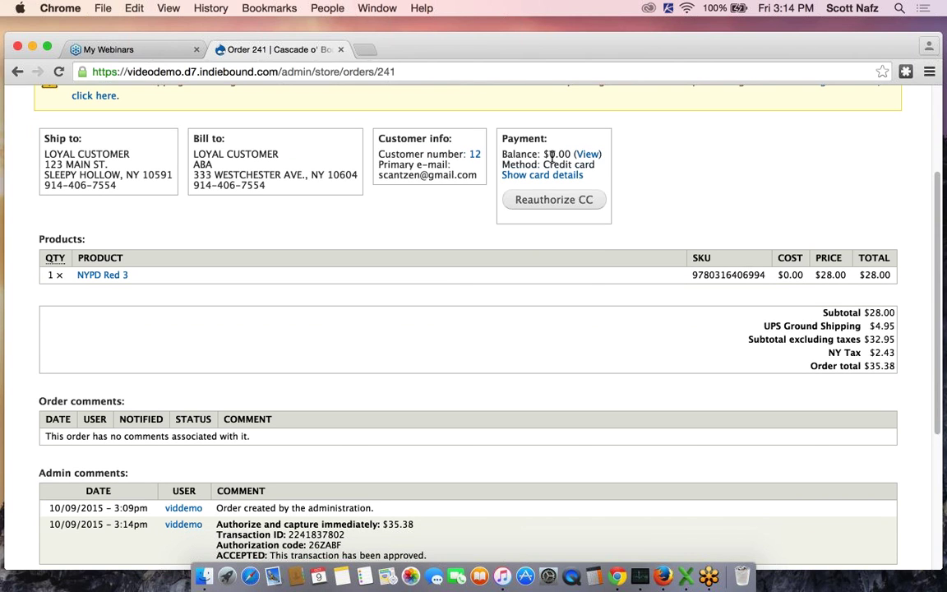
{"action": "scroll", "coordinate": [143, 500], "scroll_direction": "down", "scroll_amount": 6}
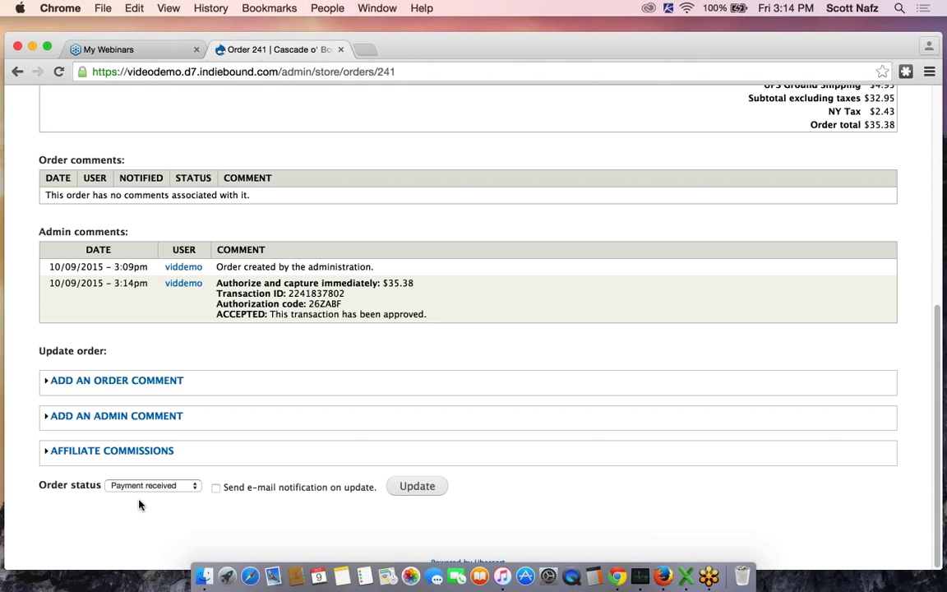
Update order 241 to Completed with customer e-mail notification and confirm the $0.00 balance
{"action": "left_click", "coordinate": [152, 486]}
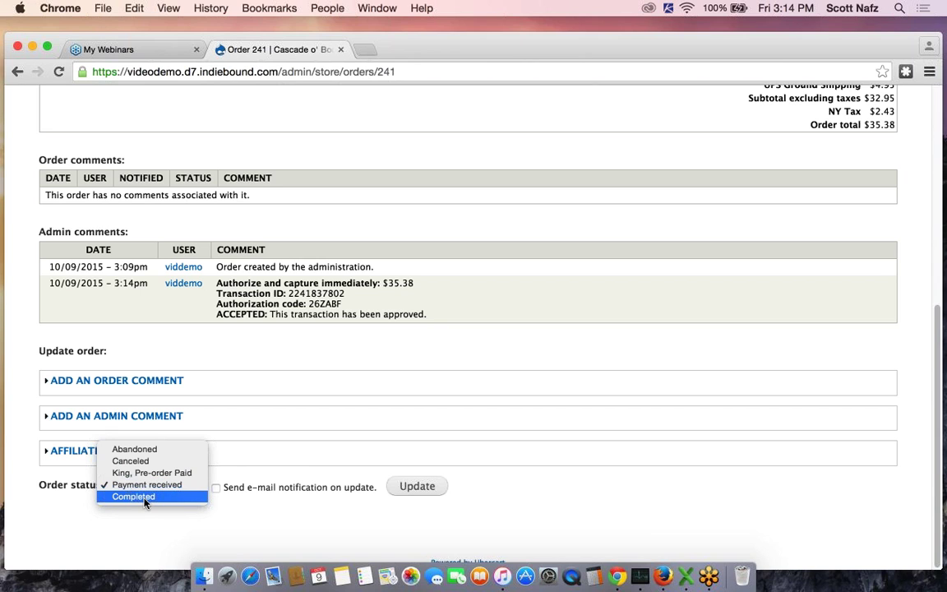
{"action": "left_click", "coordinate": [145, 496]}
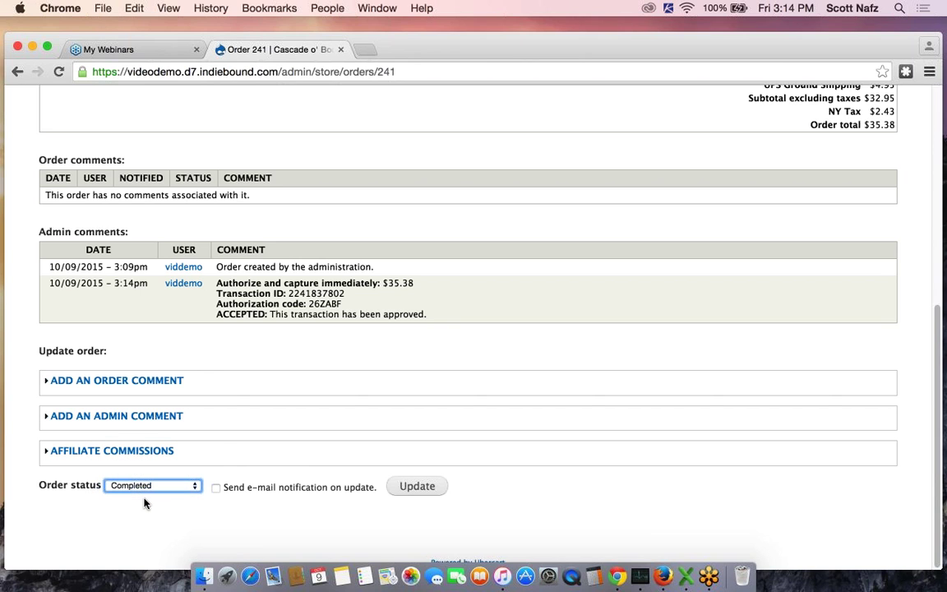
{"action": "left_click", "coordinate": [214, 490]}
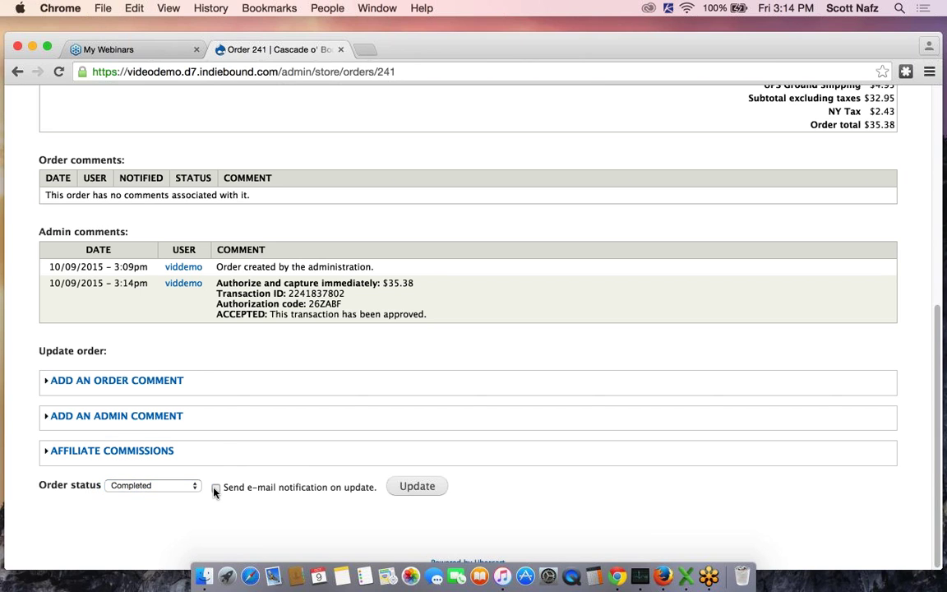
{"action": "left_click", "coordinate": [418, 488]}
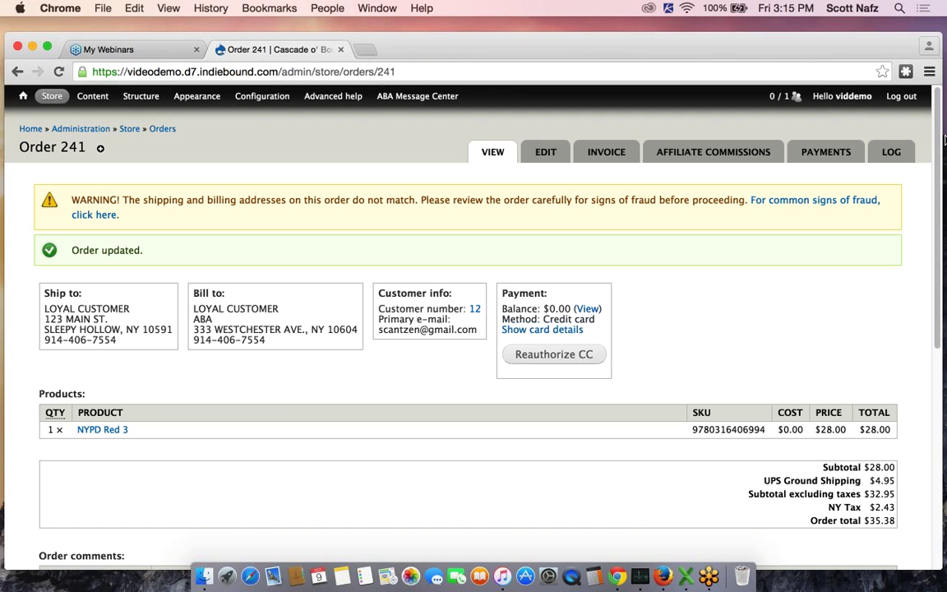
{"action": "left_click", "coordinate": [922, 59]}
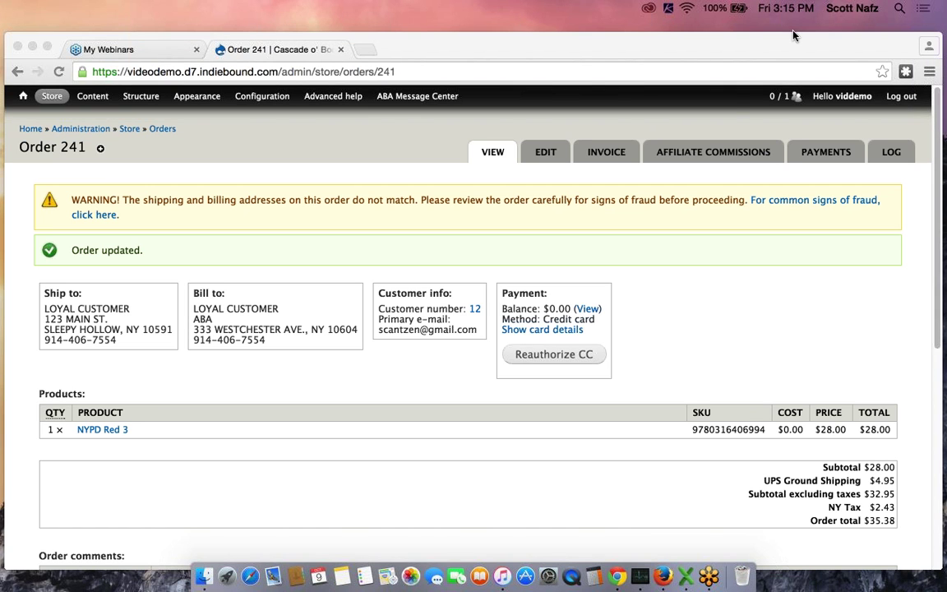